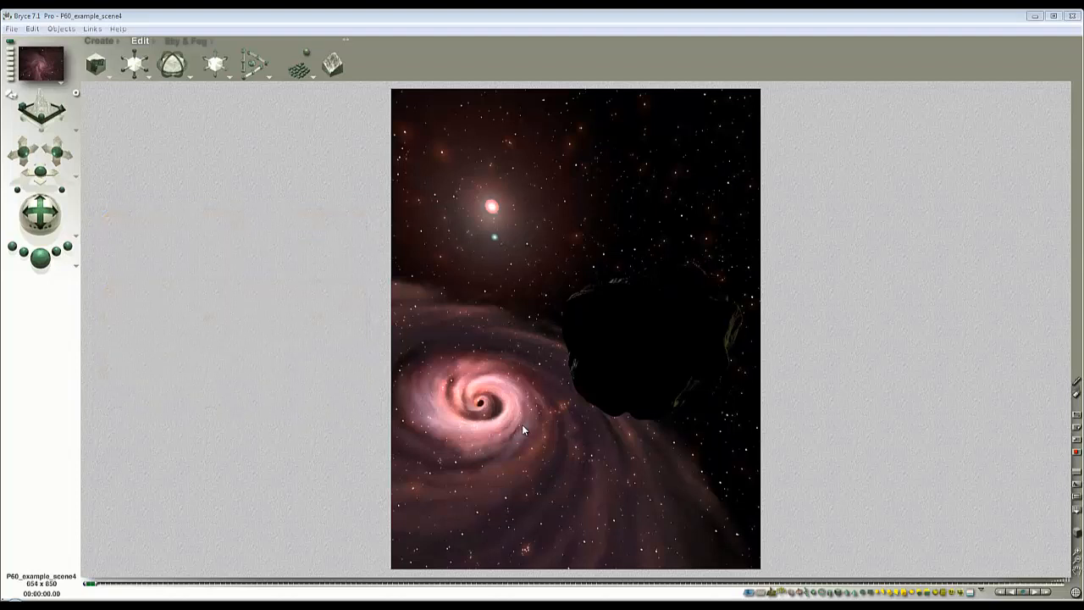
- Move the Black_hole_effect 1 sphere off the spiral's centre to beside the asteroid and re-render the scene
{"action": "left_click", "coordinate": [522, 428]}
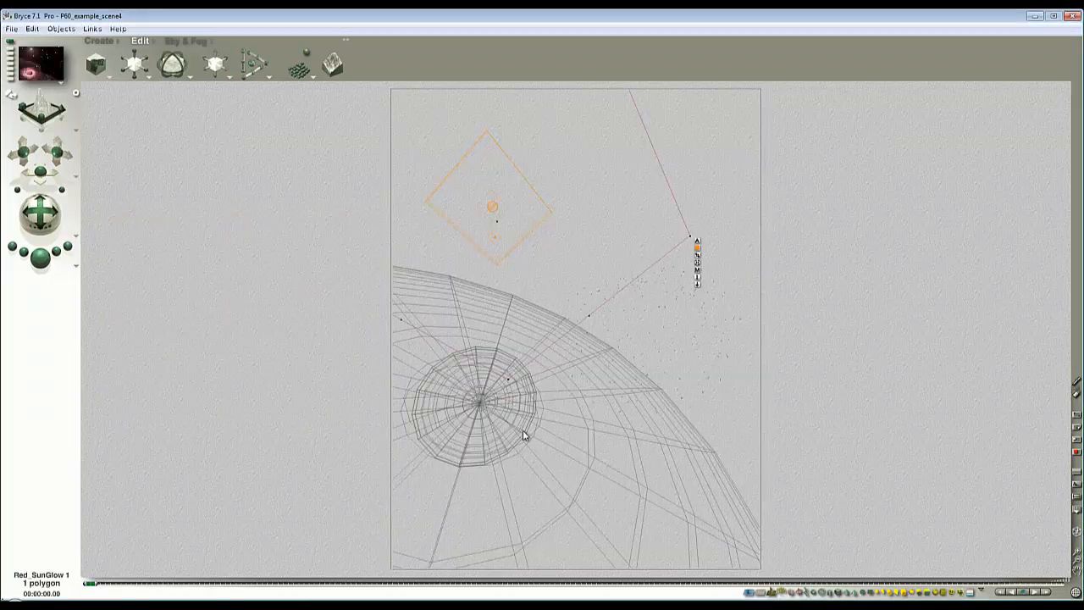
{"action": "left_click", "coordinate": [510, 386], "text": "ctrl"}
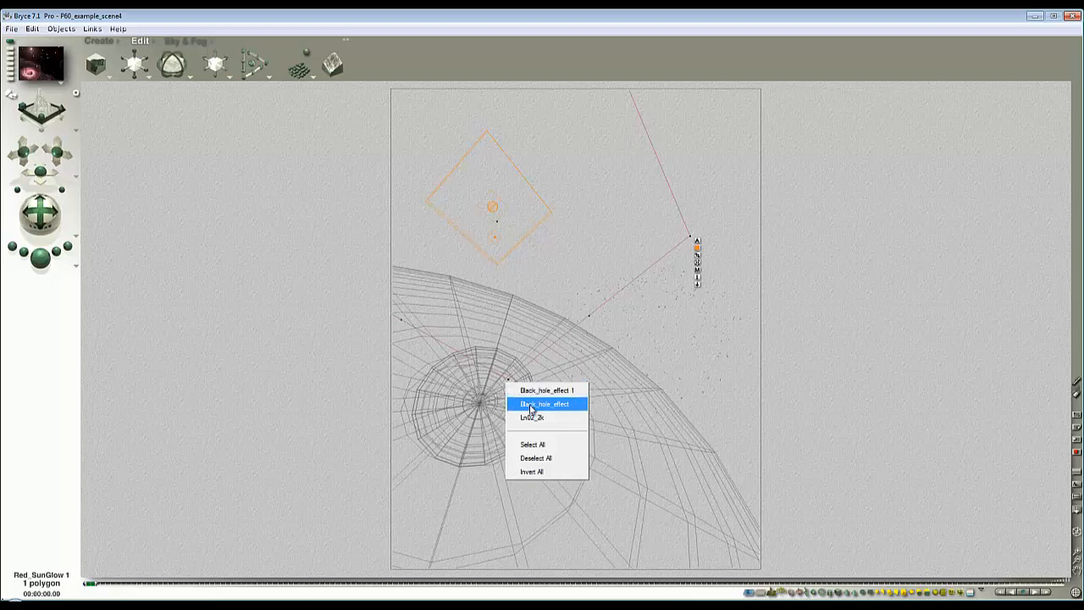
{"action": "left_click", "coordinate": [535, 392]}
{"action": "left_click_drag", "start_coordinate": [486, 440], "coordinate": [608, 250]}
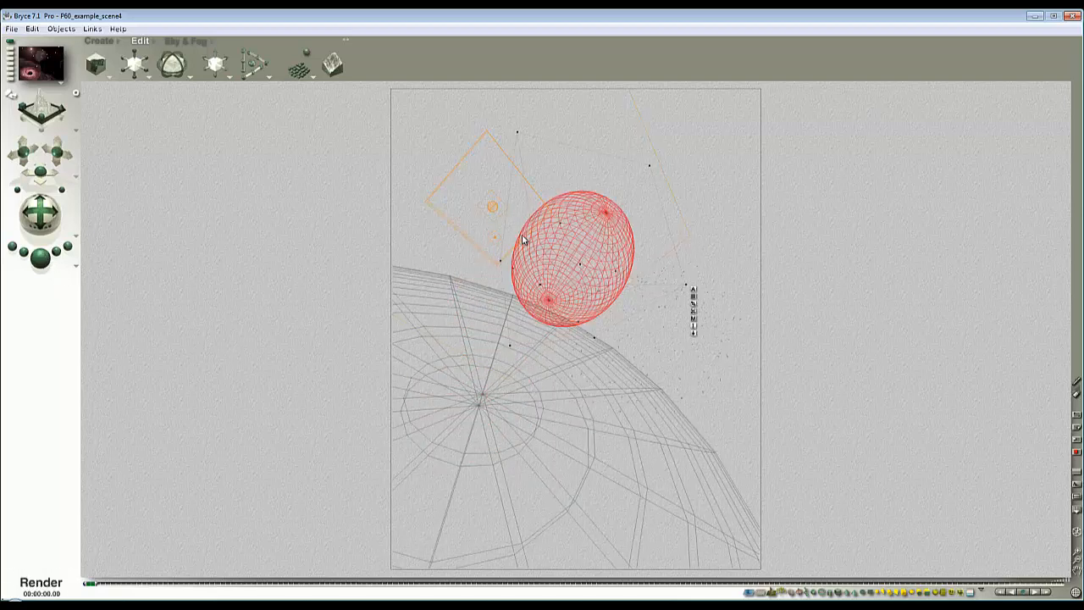
{"action": "key", "text": "ctrl+r"}
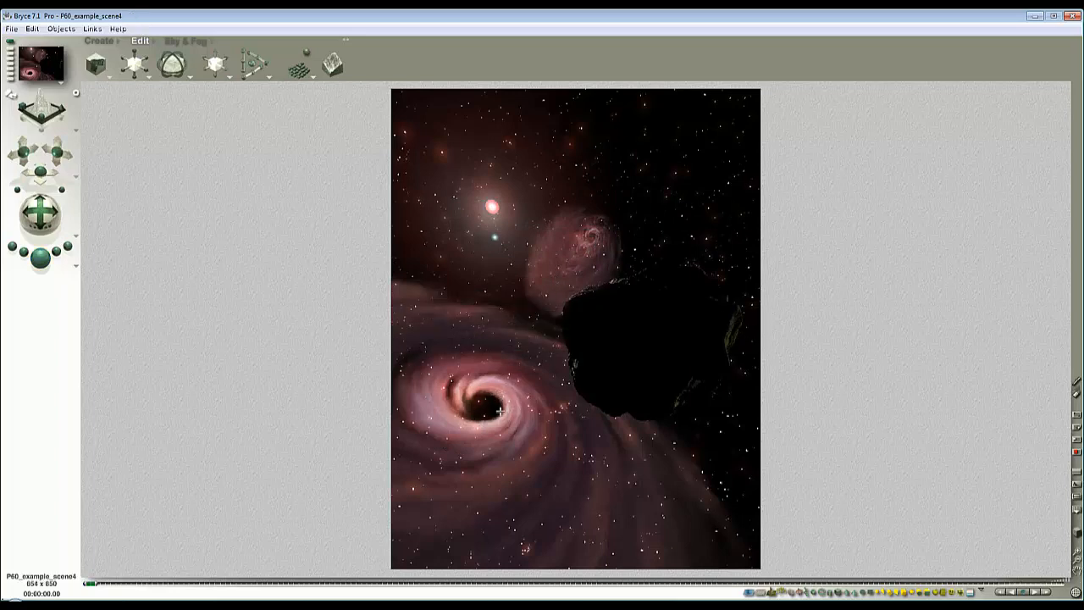
- Nudge the Black_hole_effect 1 sphere slightly downward and open its material for editing
{"action": "left_click", "coordinate": [592, 271]}
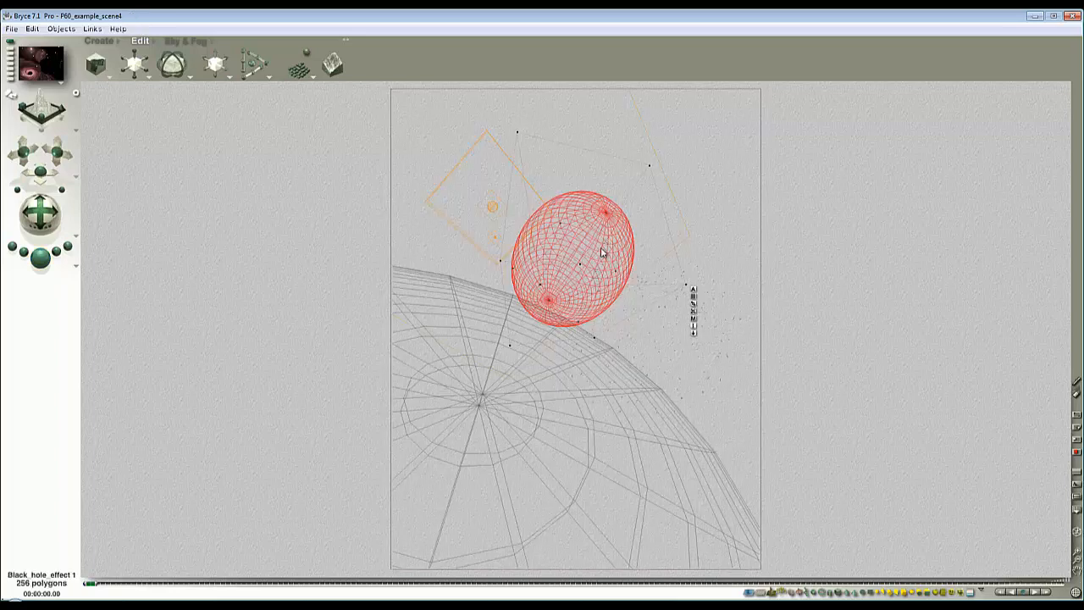
{"action": "left_click_drag", "start_coordinate": [578, 264], "coordinate": [579, 269]}
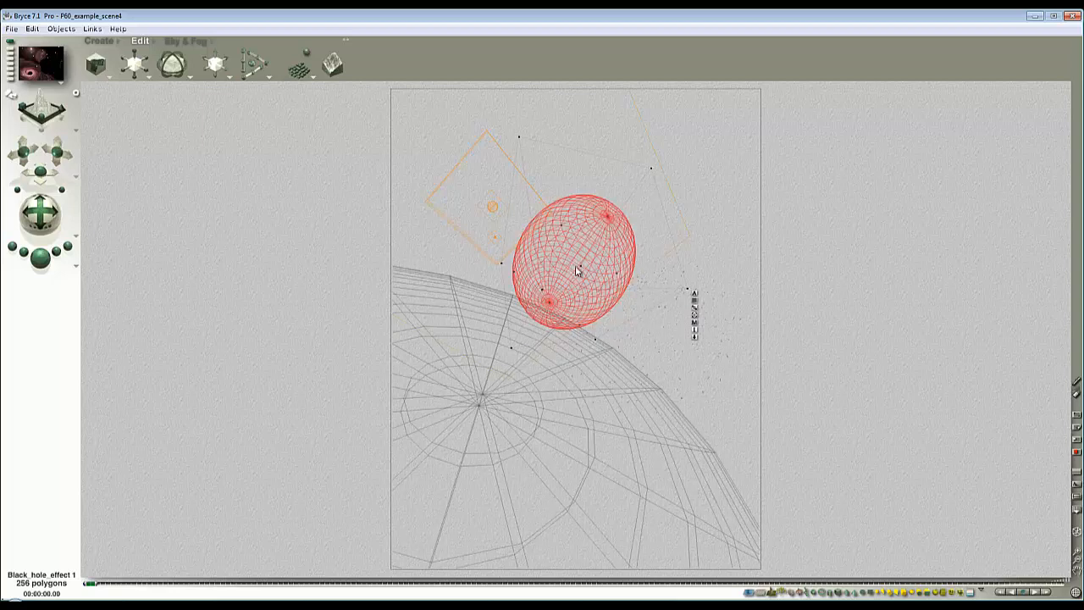
{"action": "left_click", "coordinate": [725, 330]}
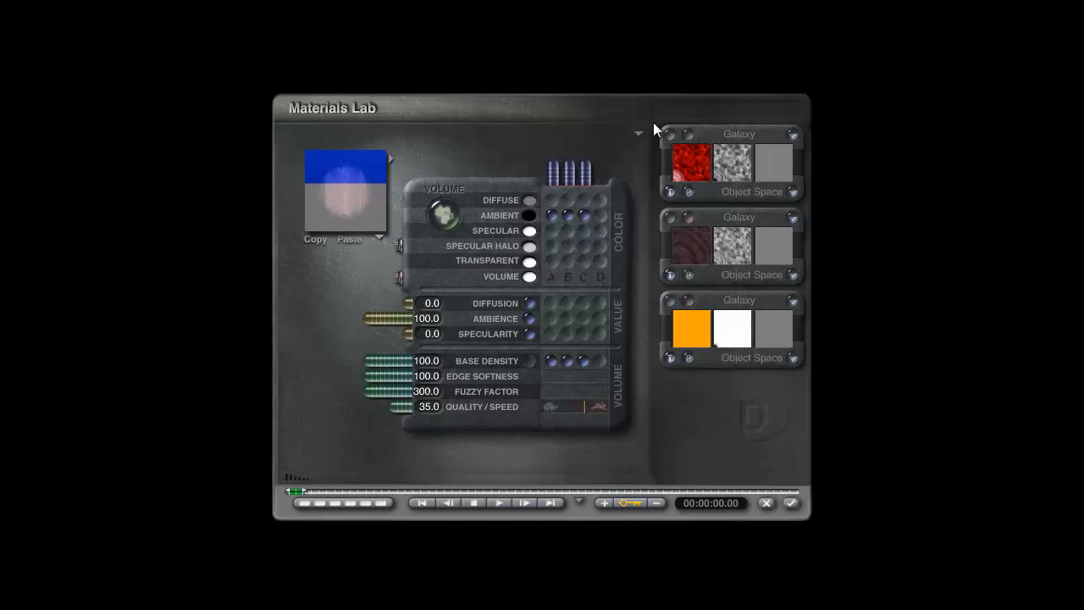
- Examine the combinations of the first two Galaxy textures, the first texture's transformation settings and the material preview from other angles
{"action": "left_click", "coordinate": [688, 134]}
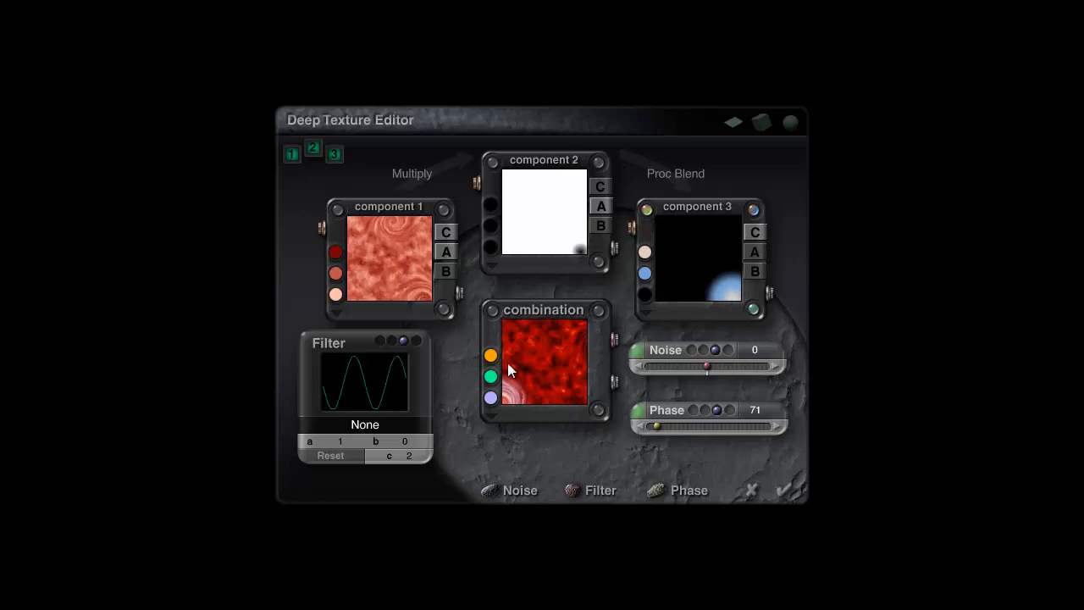
{"action": "left_click", "coordinate": [598, 311]}
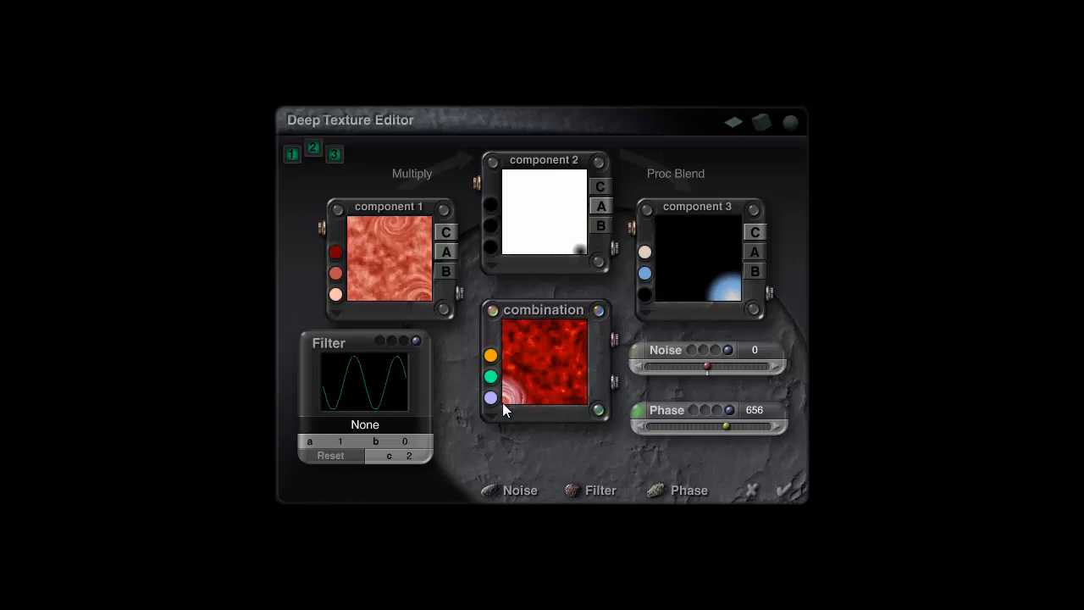
{"action": "left_click", "coordinate": [788, 491]}
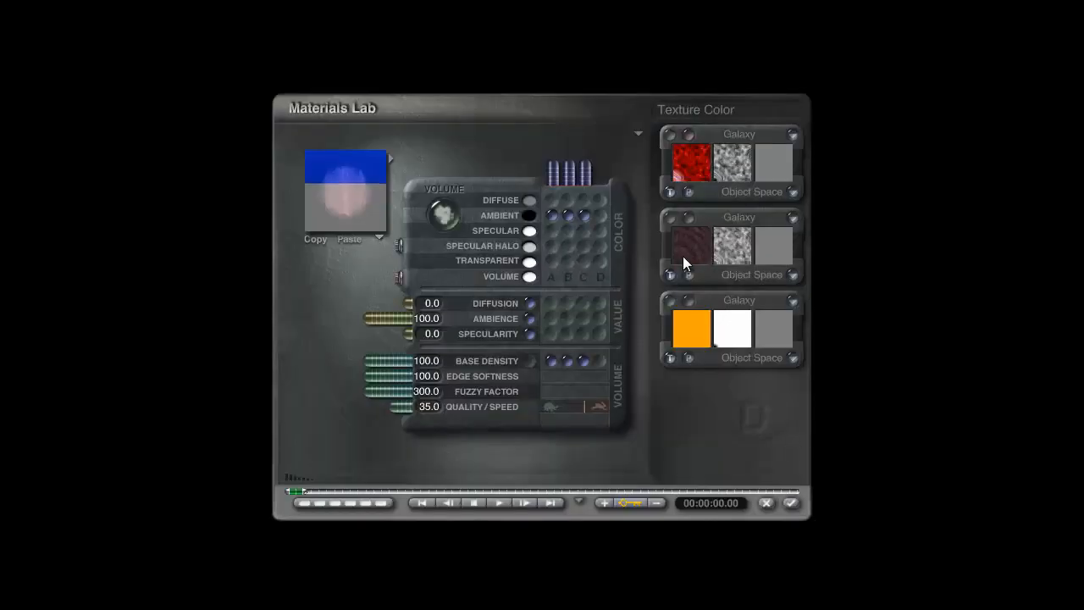
{"action": "left_click", "coordinate": [679, 221]}
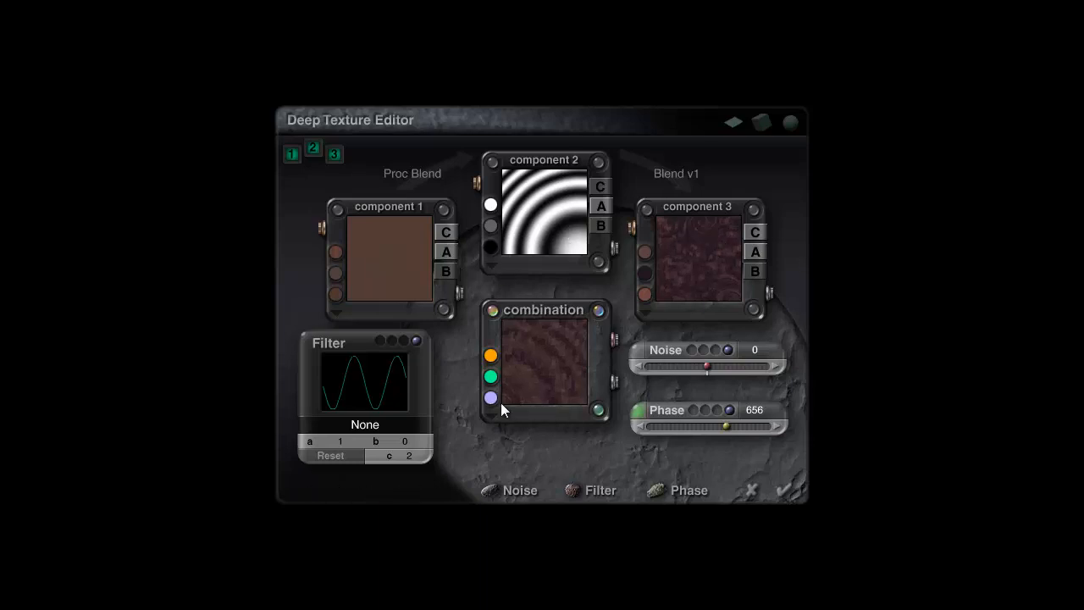
{"action": "left_click", "coordinate": [787, 490]}
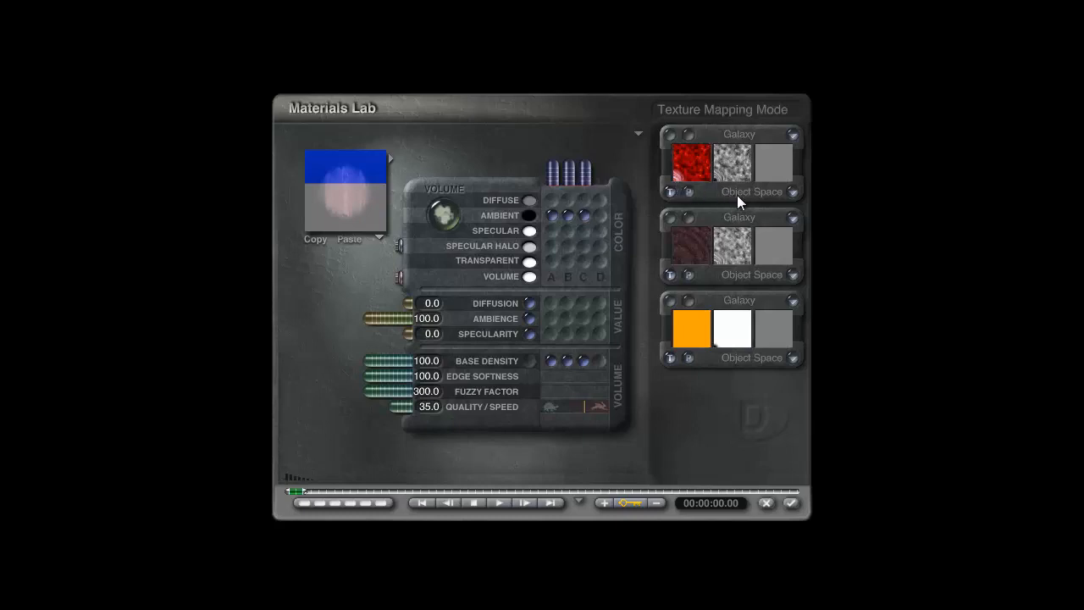
{"action": "left_click", "coordinate": [666, 137]}
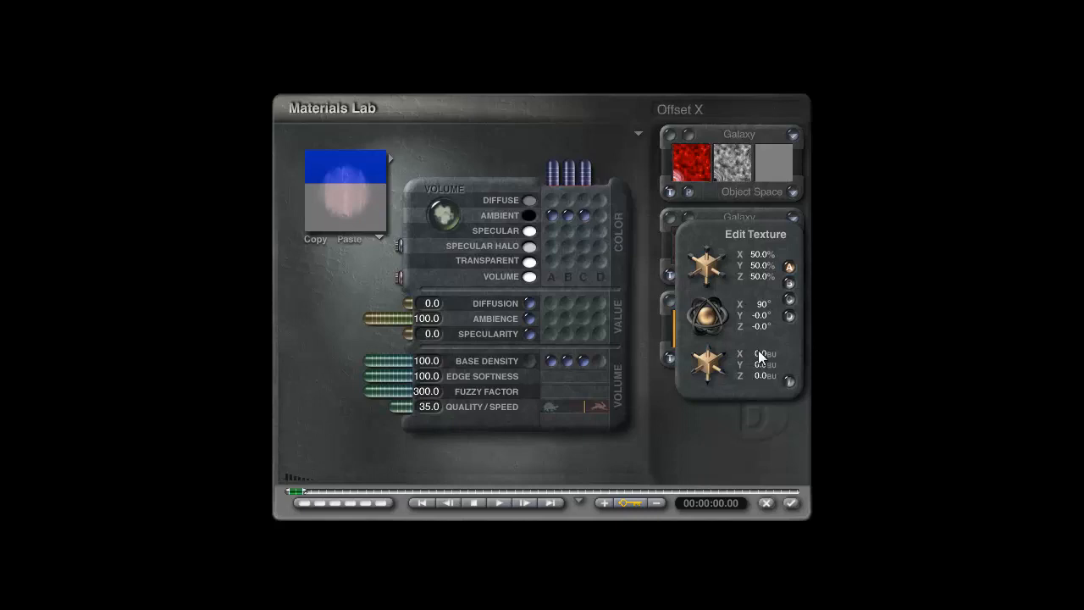
{"action": "left_click", "coordinate": [790, 383]}
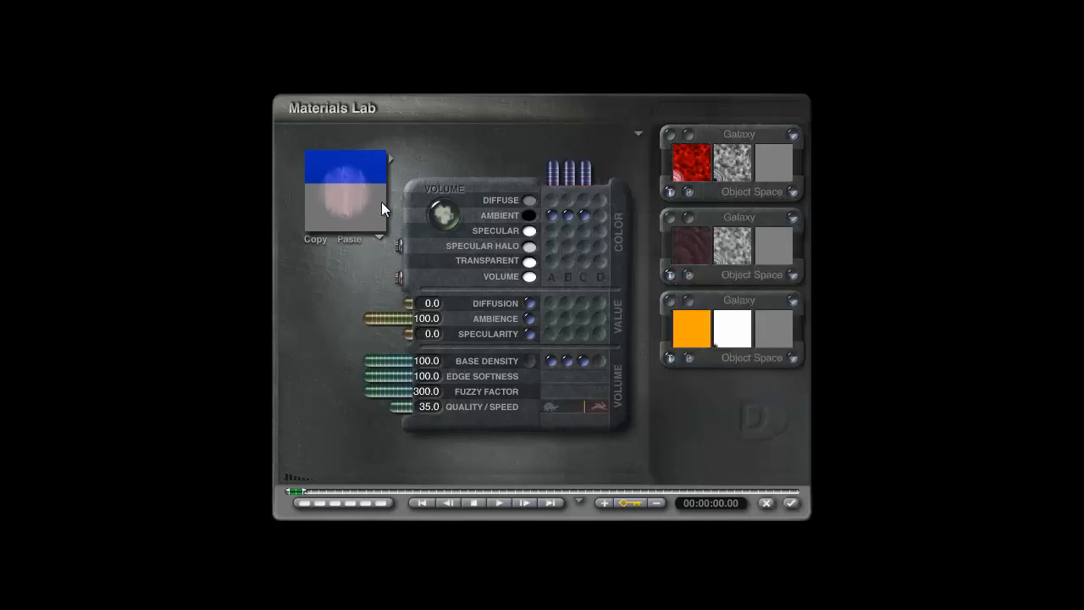
{"action": "left_click_drag", "start_coordinate": [345, 191], "coordinate": [519, 222]}
{"action": "left_click_drag", "start_coordinate": [381, 199], "coordinate": [356, 207]}
- Examine the first Galaxy texture's component 1 phase, component 2 noise and combination settings, leaving the editor without saving
{"action": "left_click", "coordinate": [683, 150]}
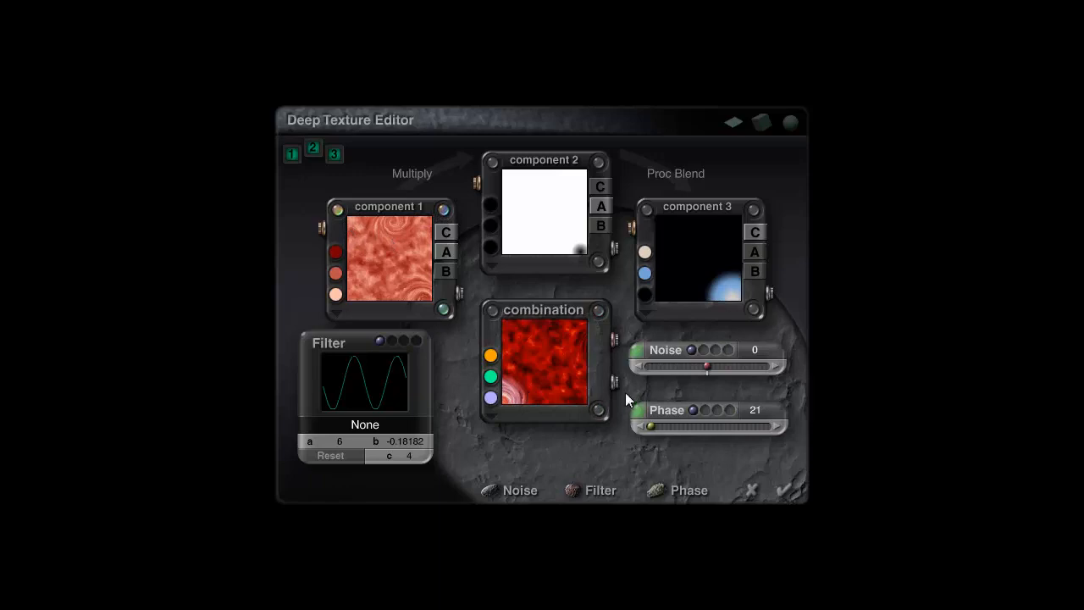
{"action": "left_click", "coordinate": [641, 412]}
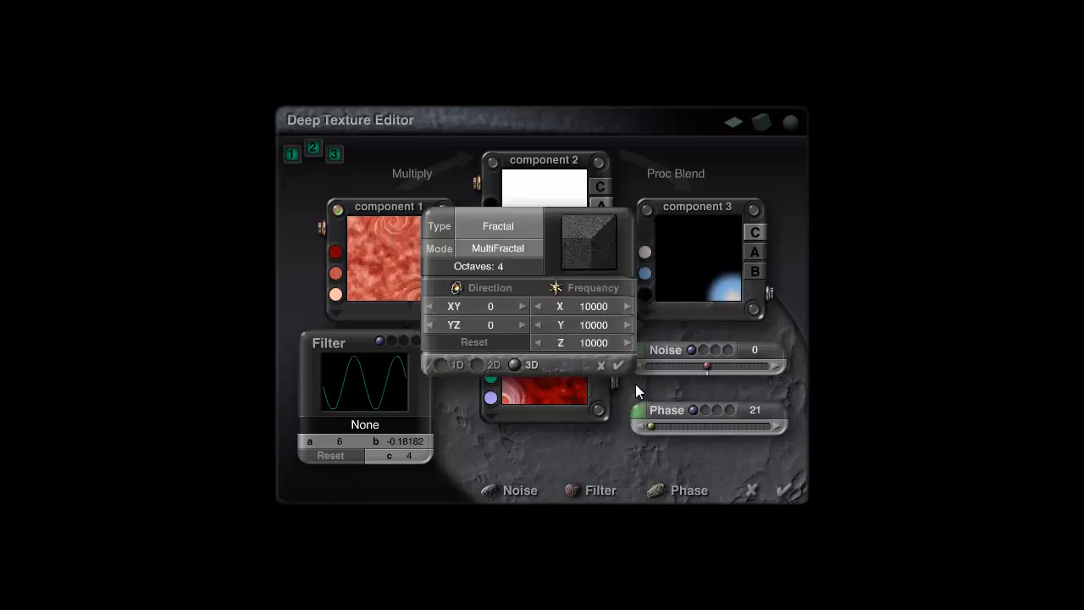
{"action": "left_click", "coordinate": [617, 365]}
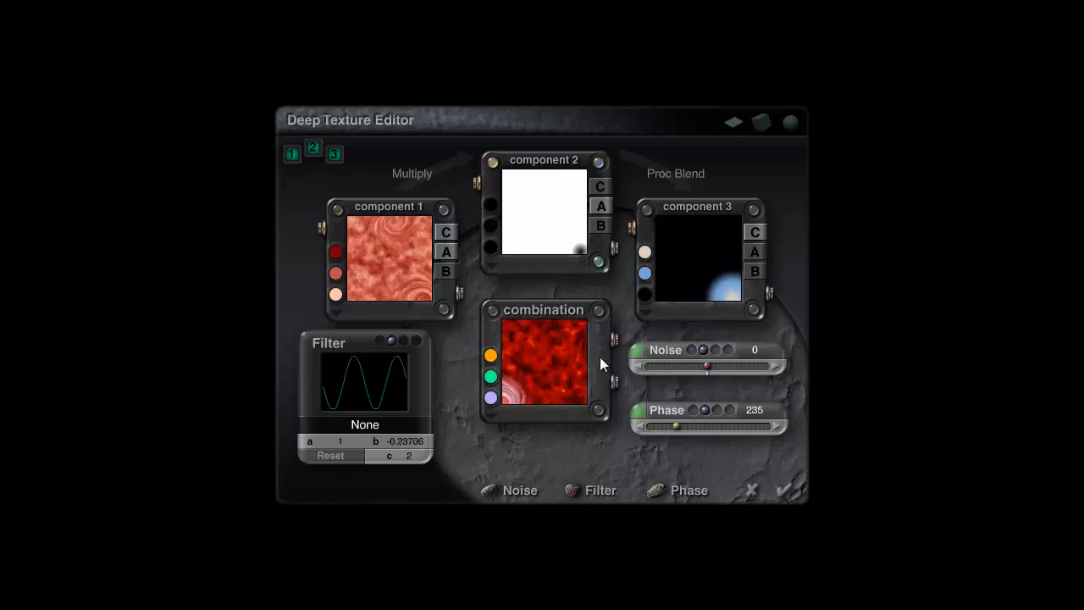
{"action": "left_click", "coordinate": [639, 348]}
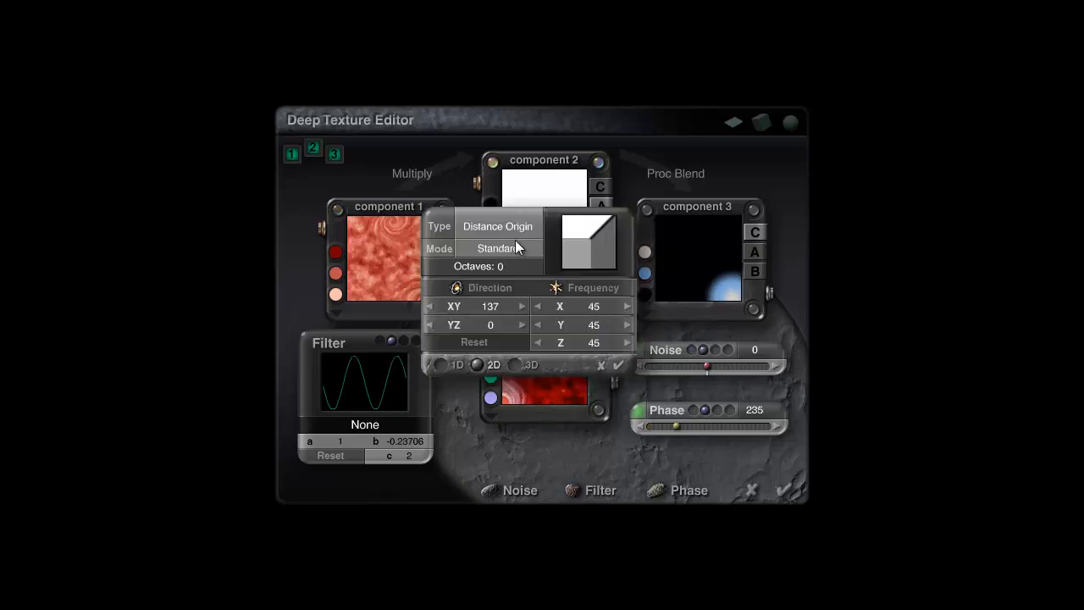
{"action": "left_click", "coordinate": [614, 367]}
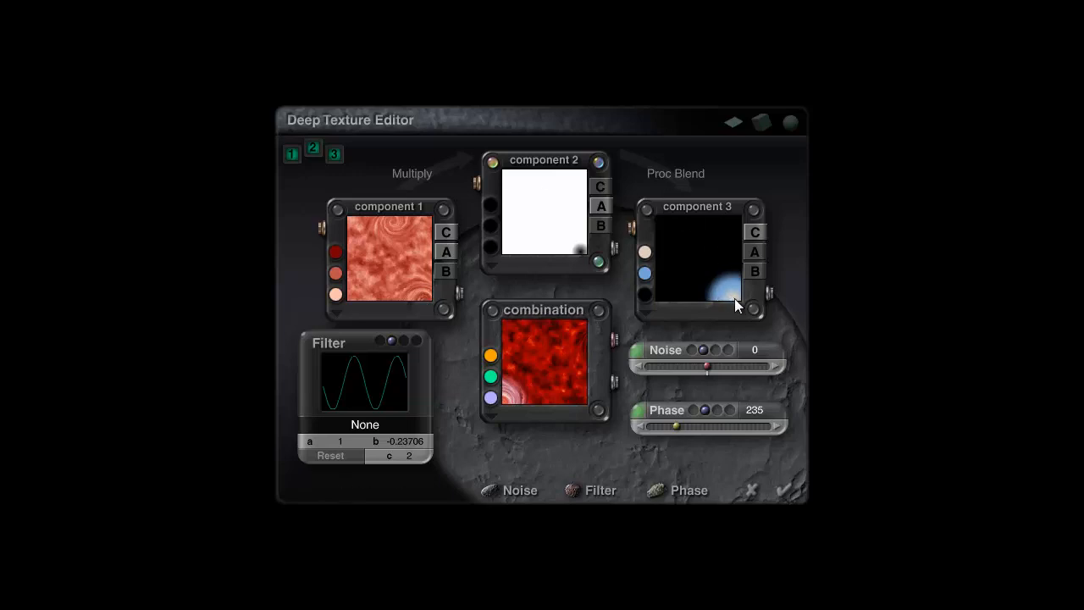
{"action": "left_click", "coordinate": [598, 310]}
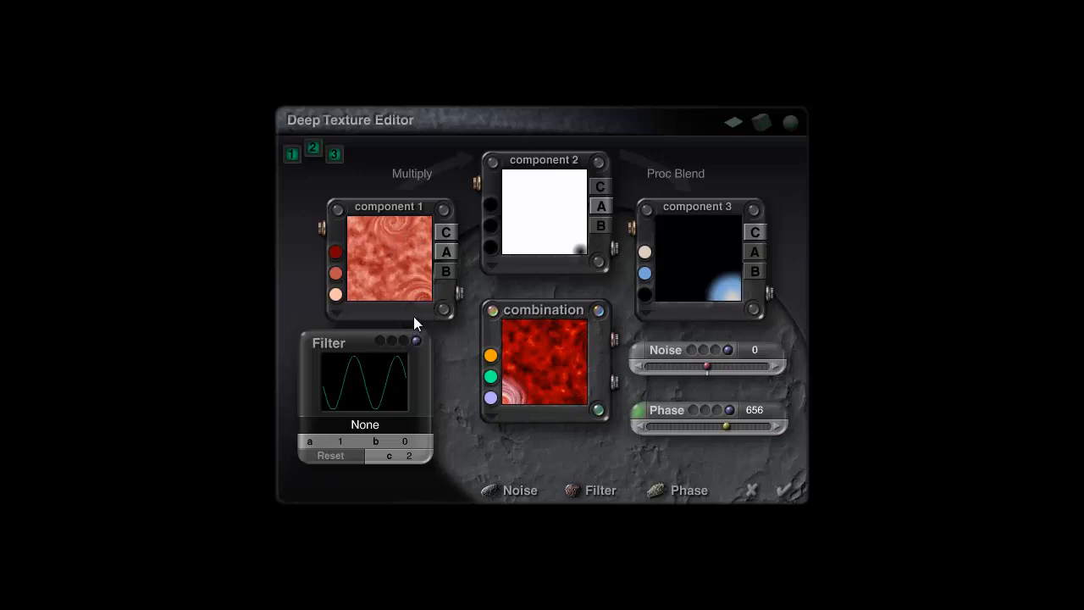
{"action": "left_click", "coordinate": [750, 489]}
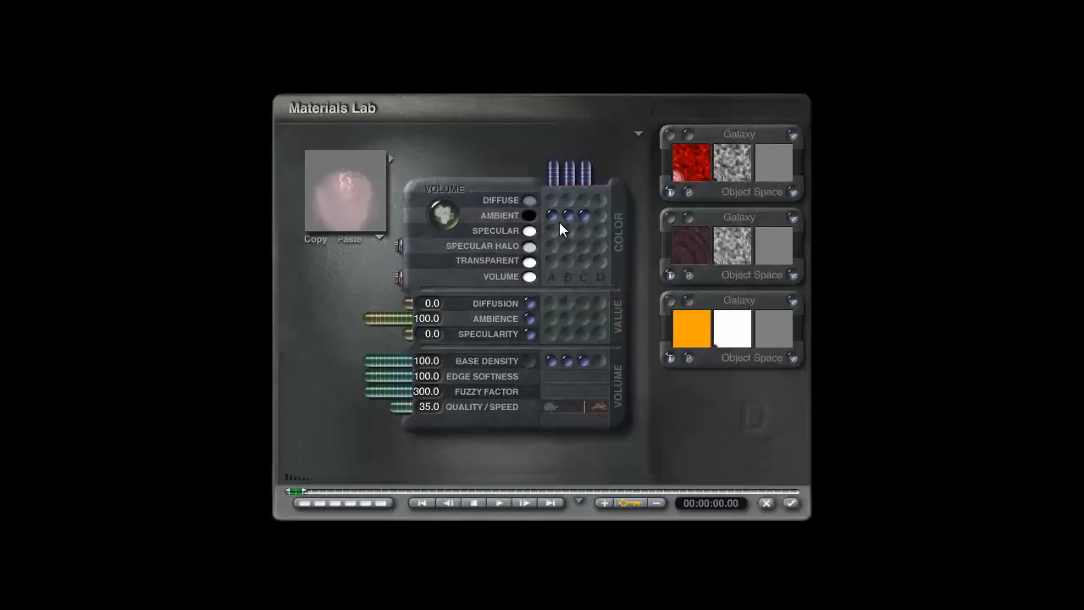
- Switch the material to a plain surface, drive its diffuse colour with texture A and load the basic distant origin texture there
{"action": "left_click", "coordinate": [400, 277]}
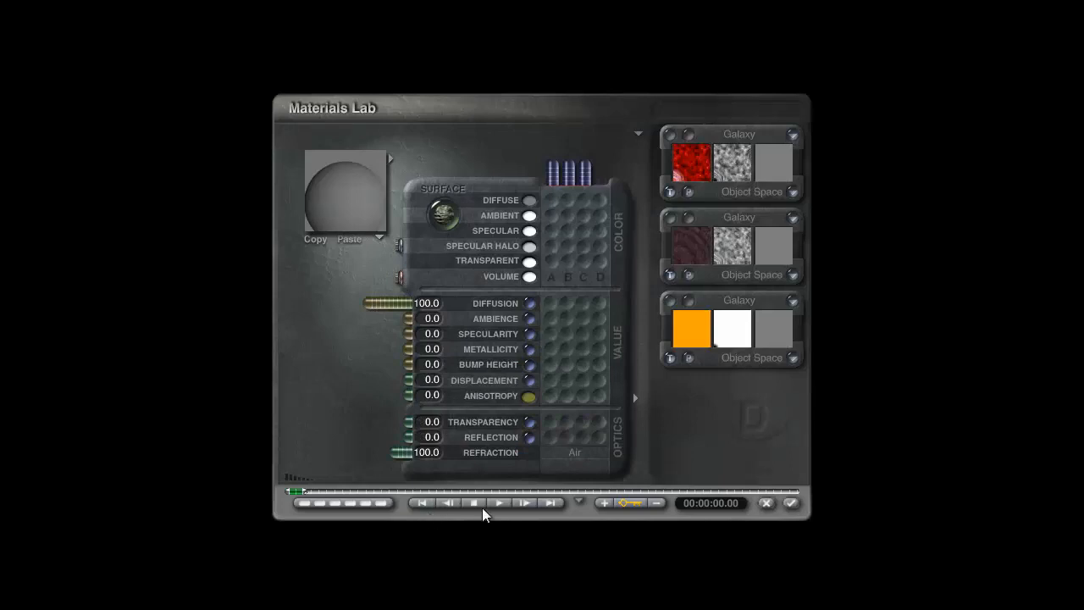
{"action": "left_click", "coordinate": [551, 203]}
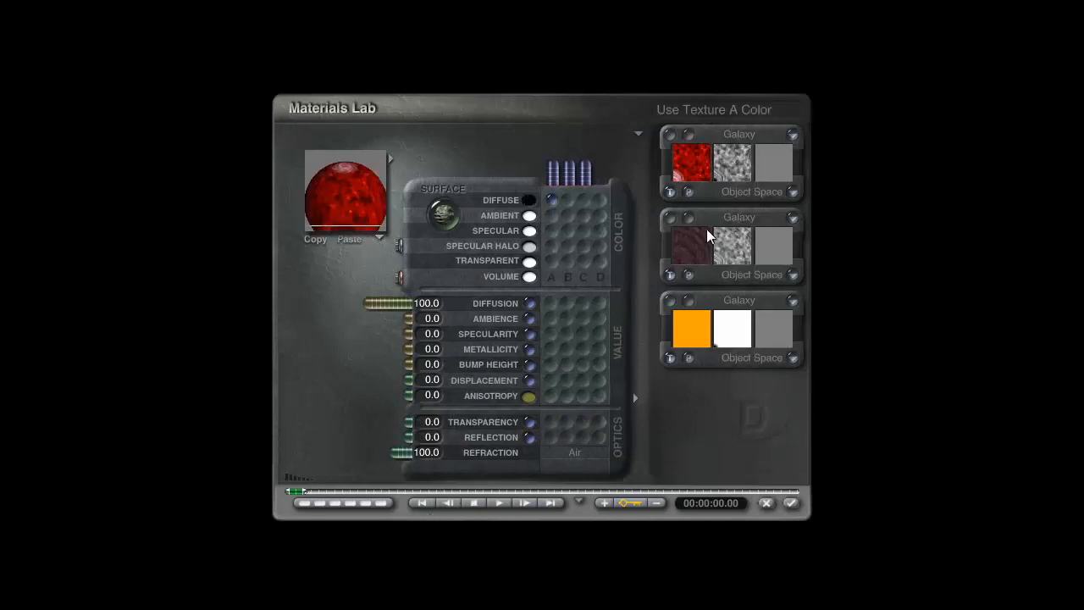
{"action": "left_click", "coordinate": [739, 136]}
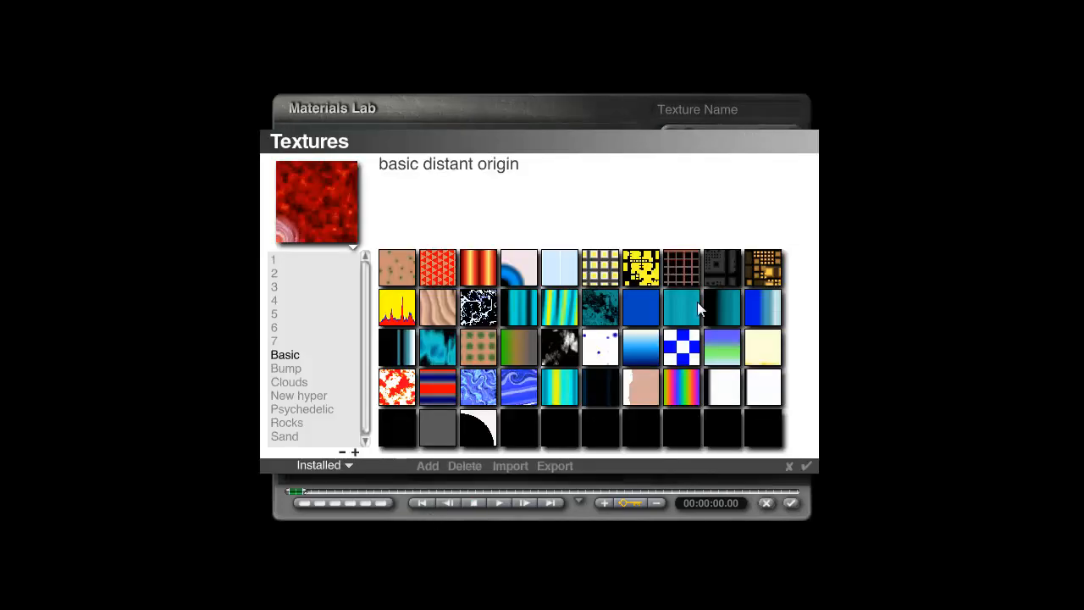
{"action": "left_click", "coordinate": [511, 278]}
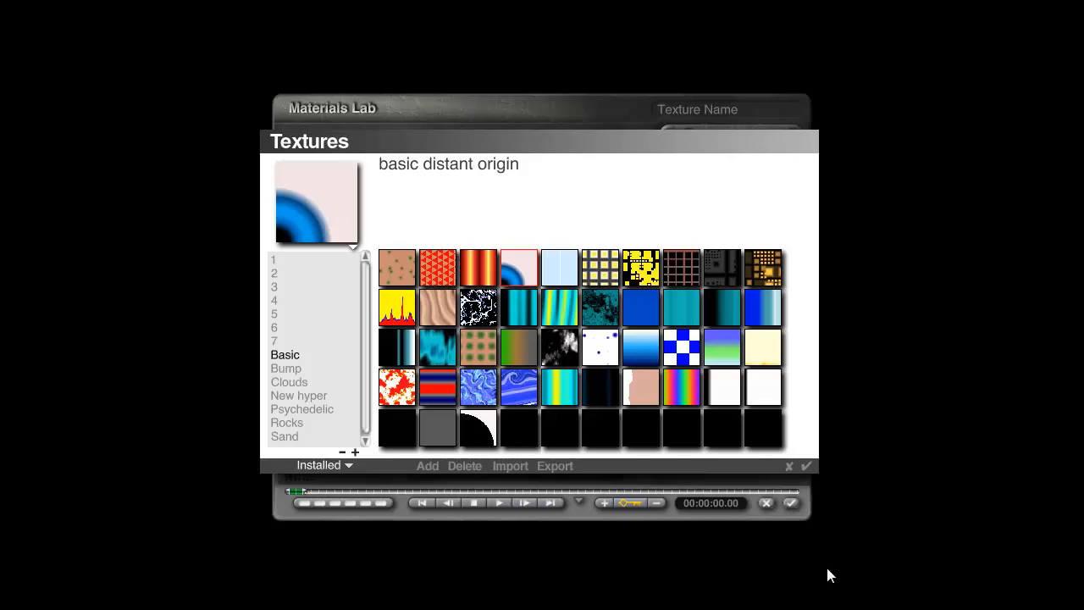
{"action": "left_click", "coordinate": [810, 466]}
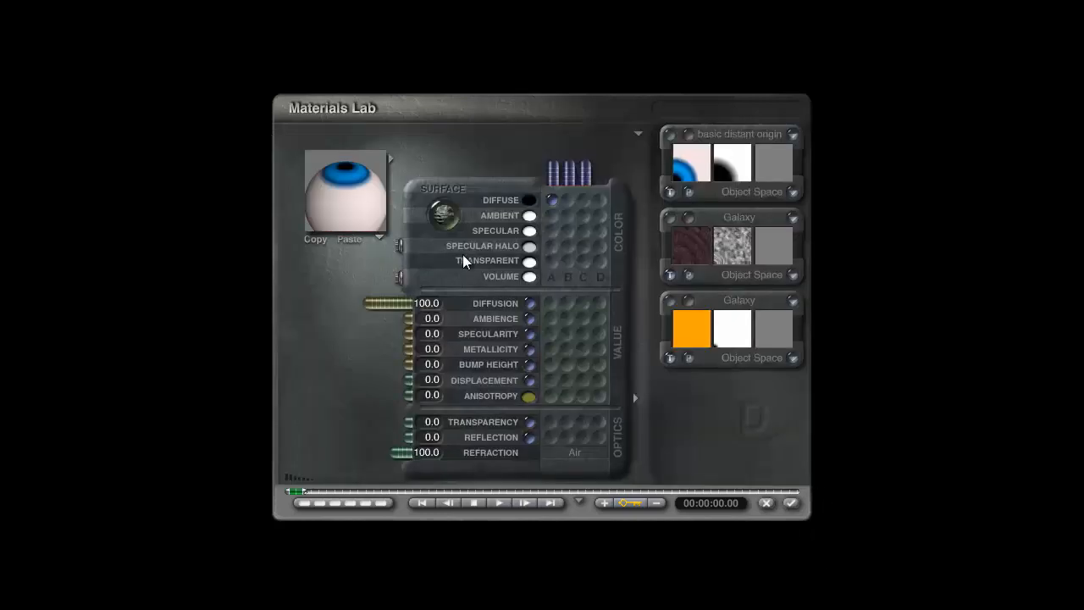
- Try texture A with an X rotation of 0° and turn the material preview to view it
{"action": "left_click_drag", "start_coordinate": [360, 176], "coordinate": [370, 203]}
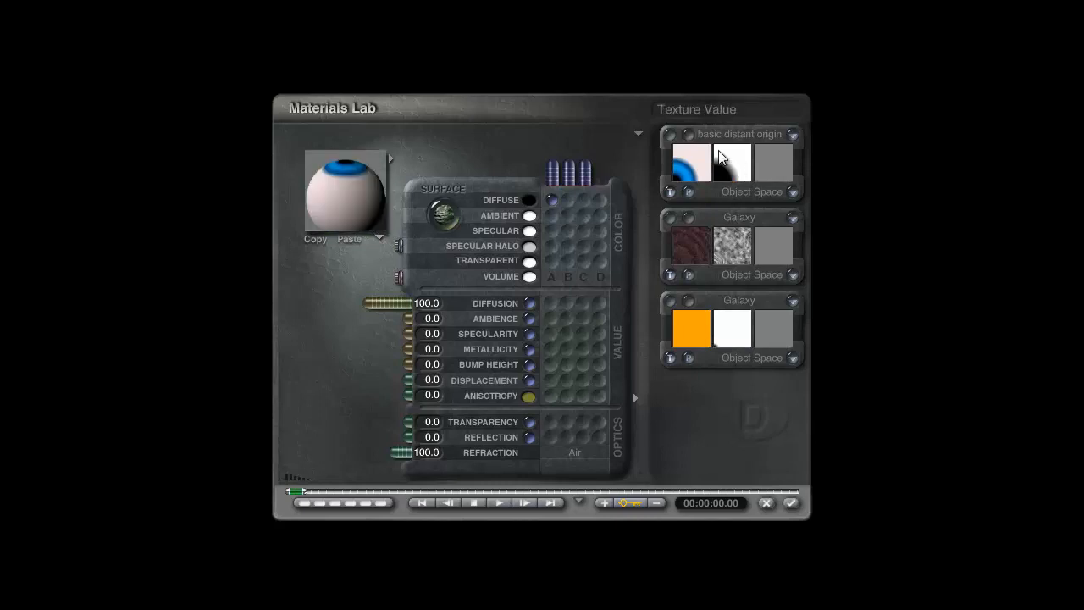
{"action": "left_click", "coordinate": [669, 137]}
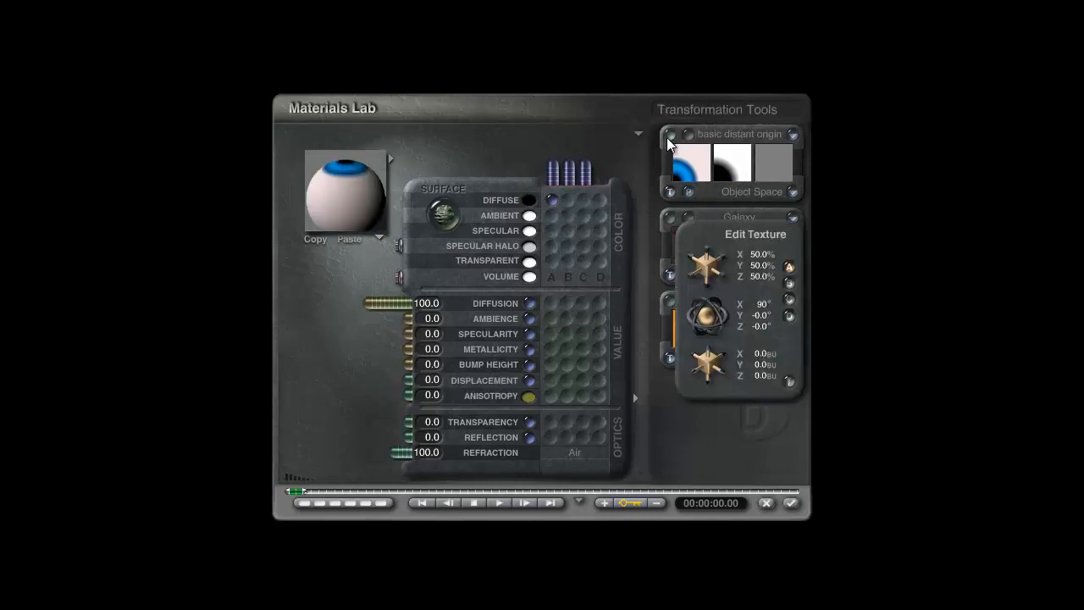
{"action": "left_click", "coordinate": [759, 305]}
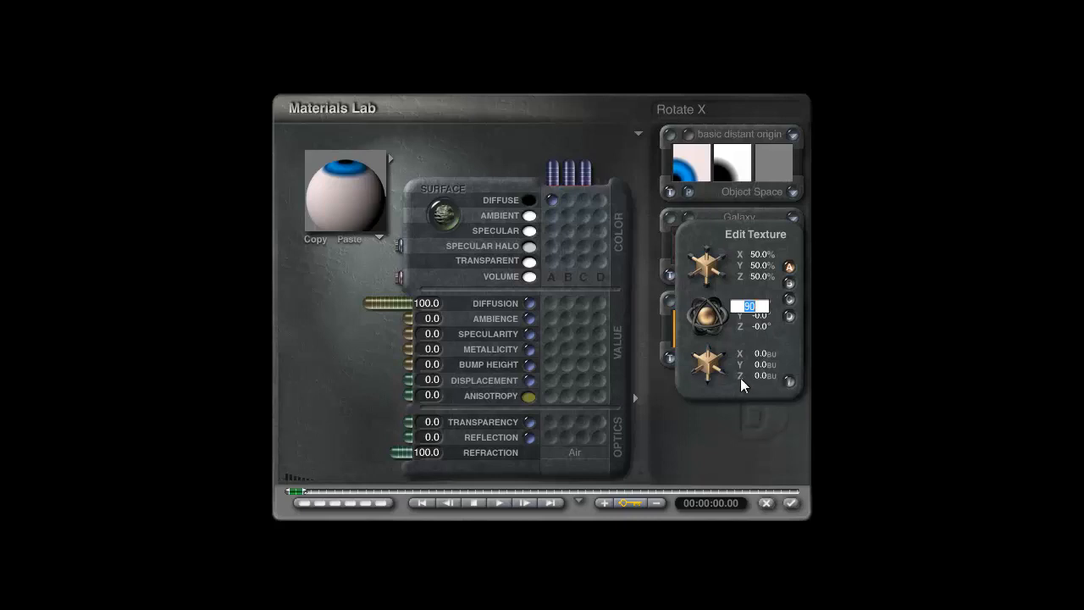
{"action": "type", "text": "0"}
{"action": "key", "text": "Return"}
{"action": "left_click_drag", "start_coordinate": [368, 200], "coordinate": [367, 196]}
- Set texture A's X rotation to 90° and scale it to 64% on all three axes
{"action": "left_click", "coordinate": [770, 303]}
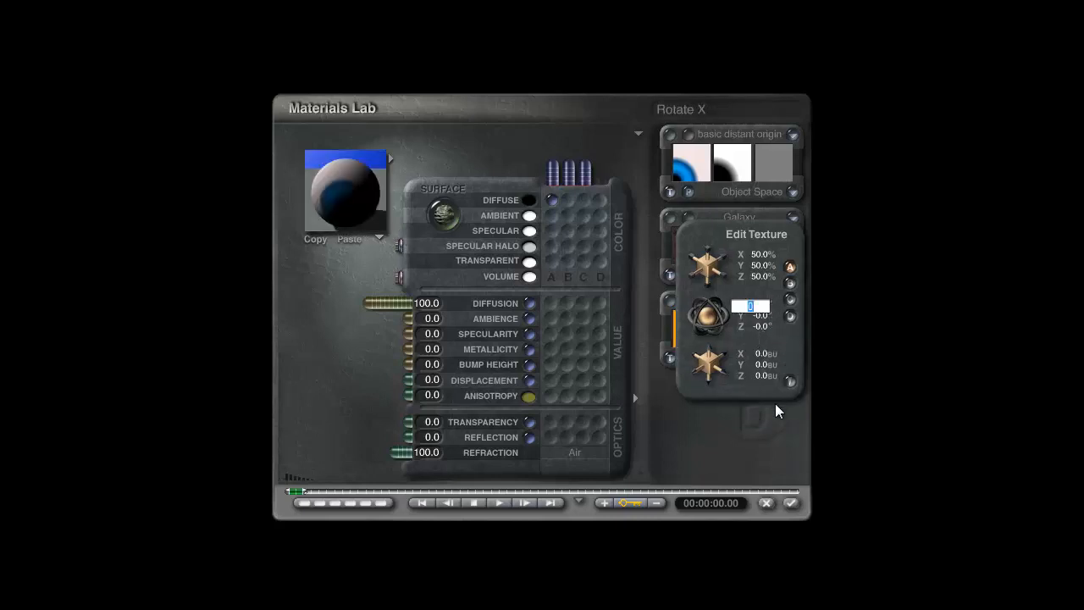
{"action": "type", "text": "90"}
{"action": "key", "text": "Return"}
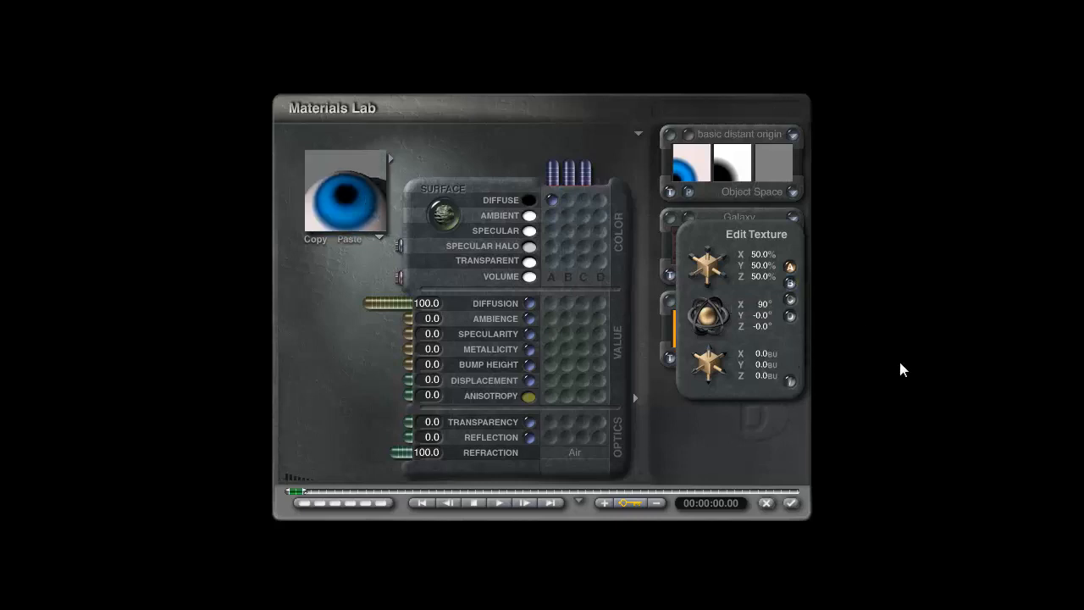
{"action": "left_click_drag", "start_coordinate": [736, 263], "coordinate": [712, 272]}
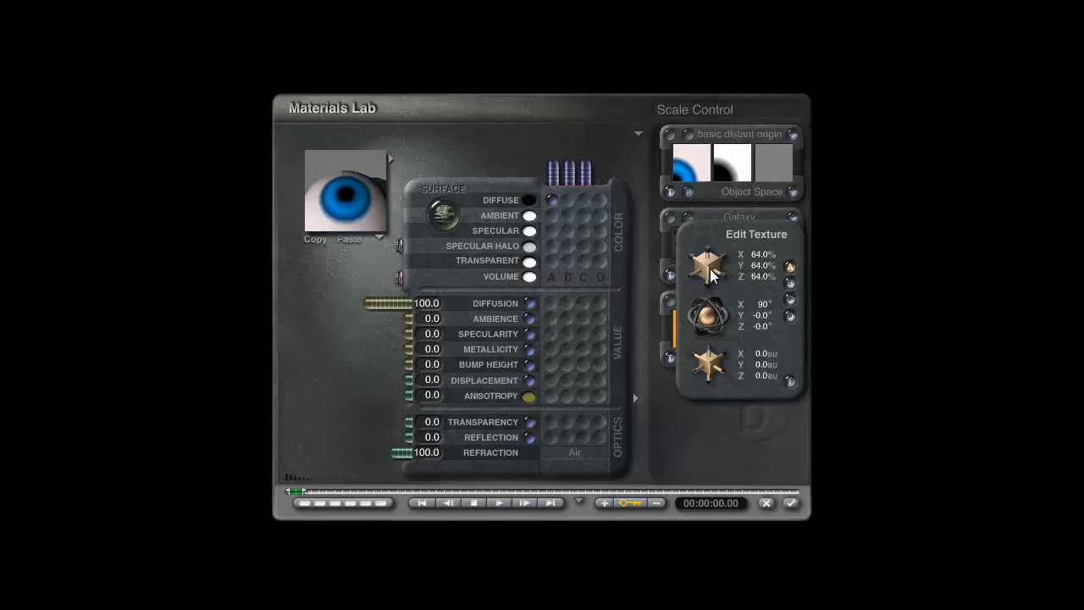
{"action": "left_click", "coordinate": [791, 381]}
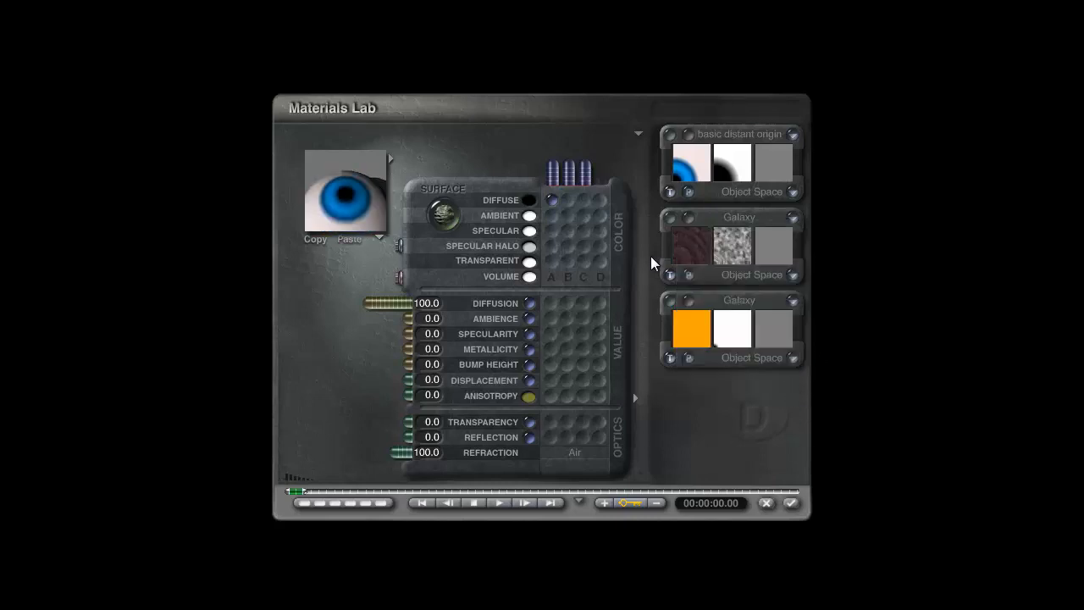
- Edit texture A and change component 1's Distance Origin noise to 3D
{"action": "left_click", "coordinate": [687, 140]}
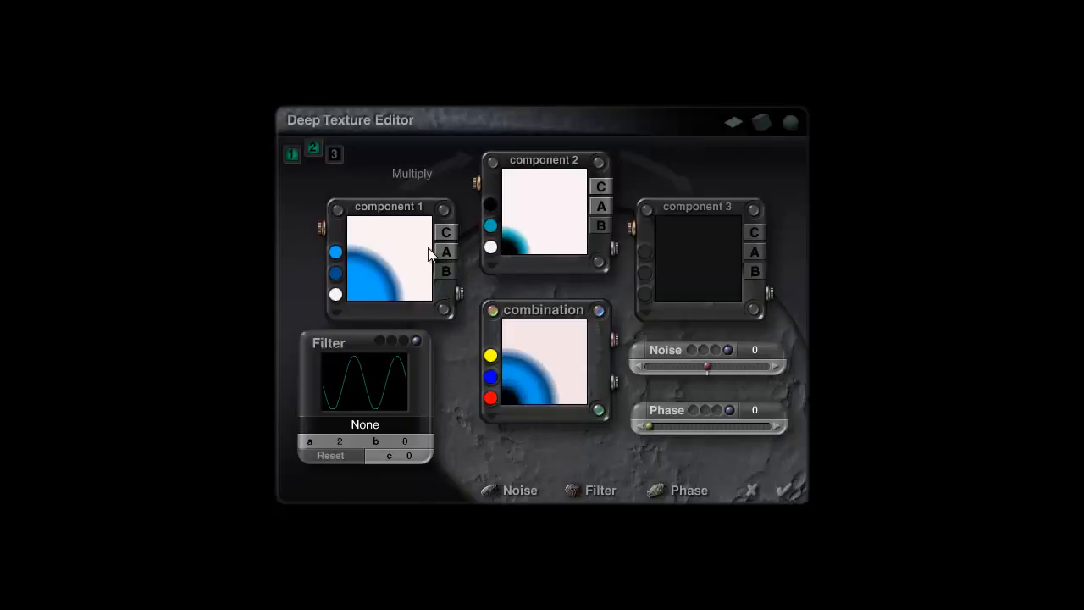
{"action": "left_click", "coordinate": [639, 353]}
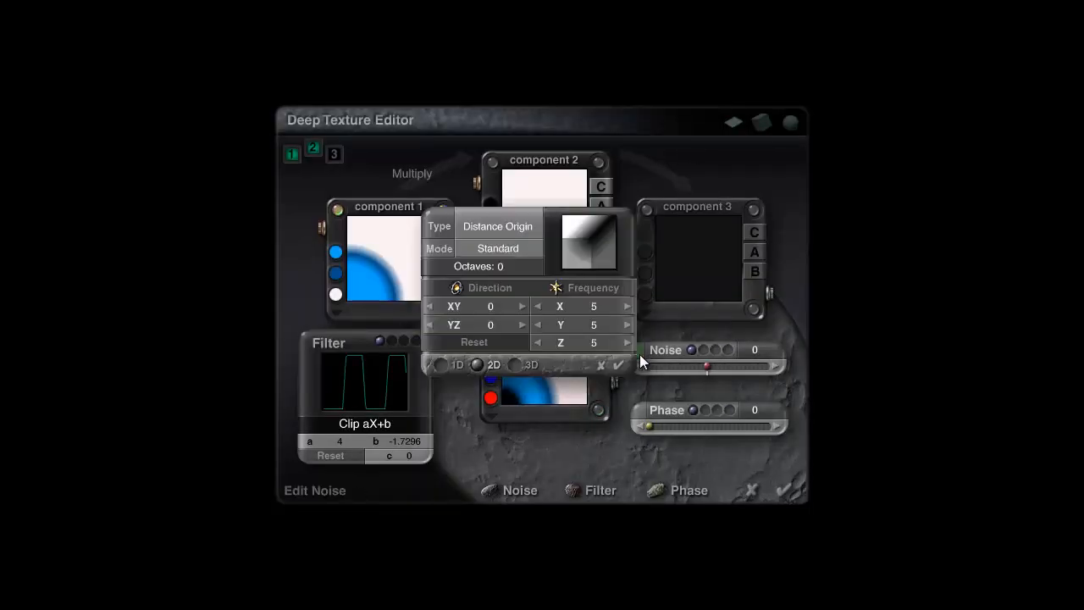
{"action": "left_click", "coordinate": [478, 365]}
{"action": "left_click", "coordinate": [519, 364]}
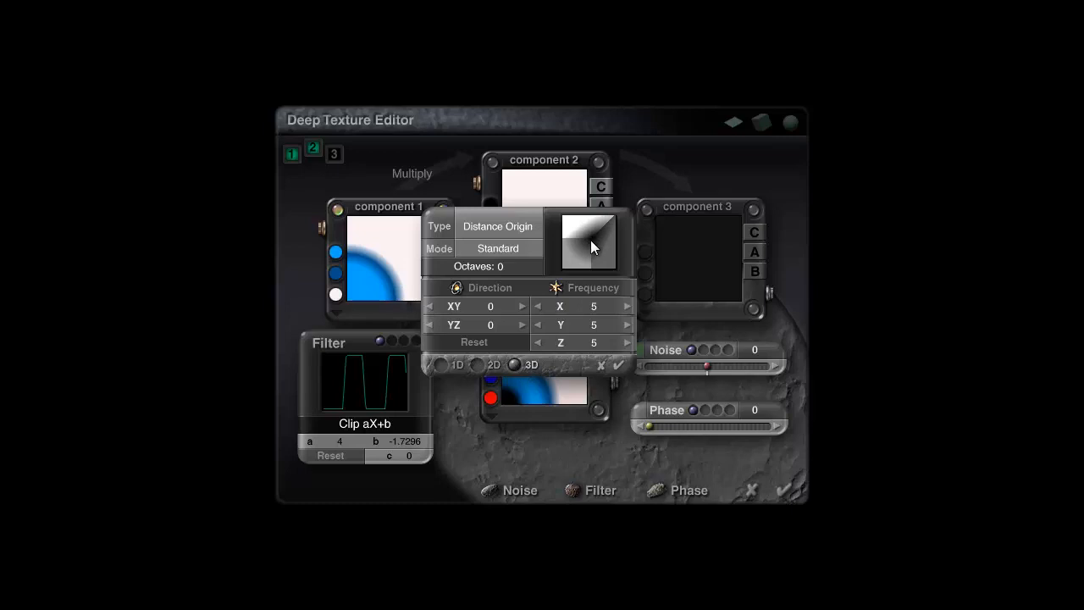
{"action": "left_click", "coordinate": [619, 365]}
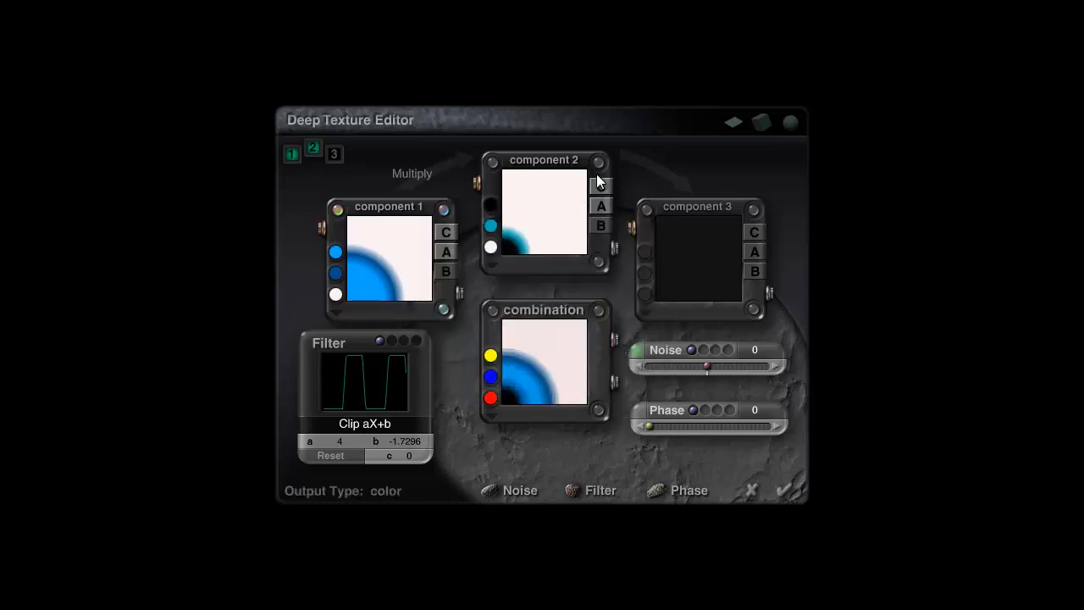
- Change component 2's Distance Origin noise to 3D and save the texture
{"action": "left_click", "coordinate": [633, 356]}
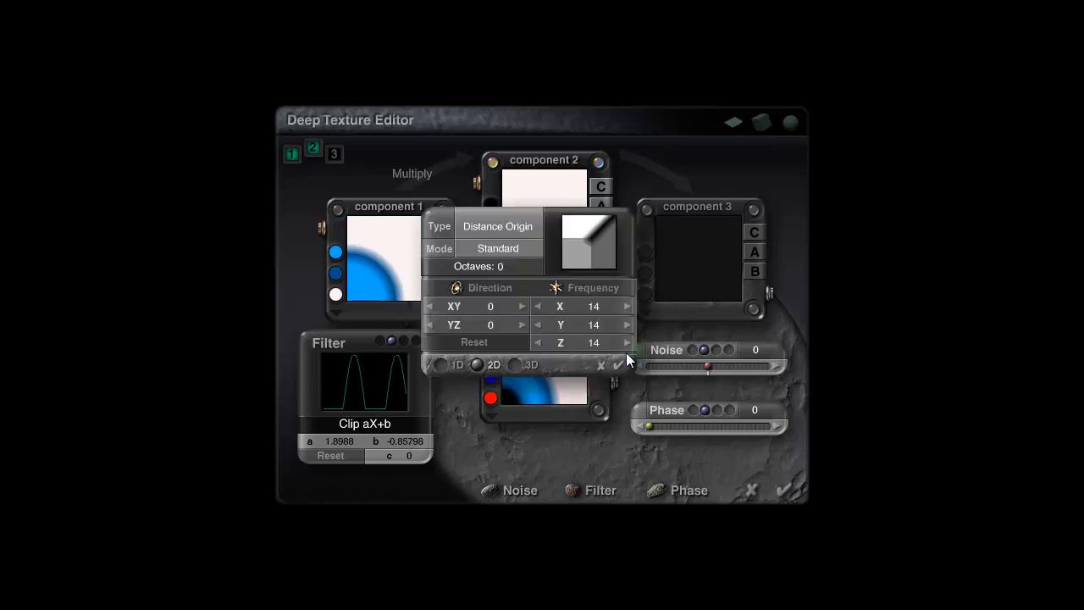
{"action": "left_click", "coordinate": [515, 364]}
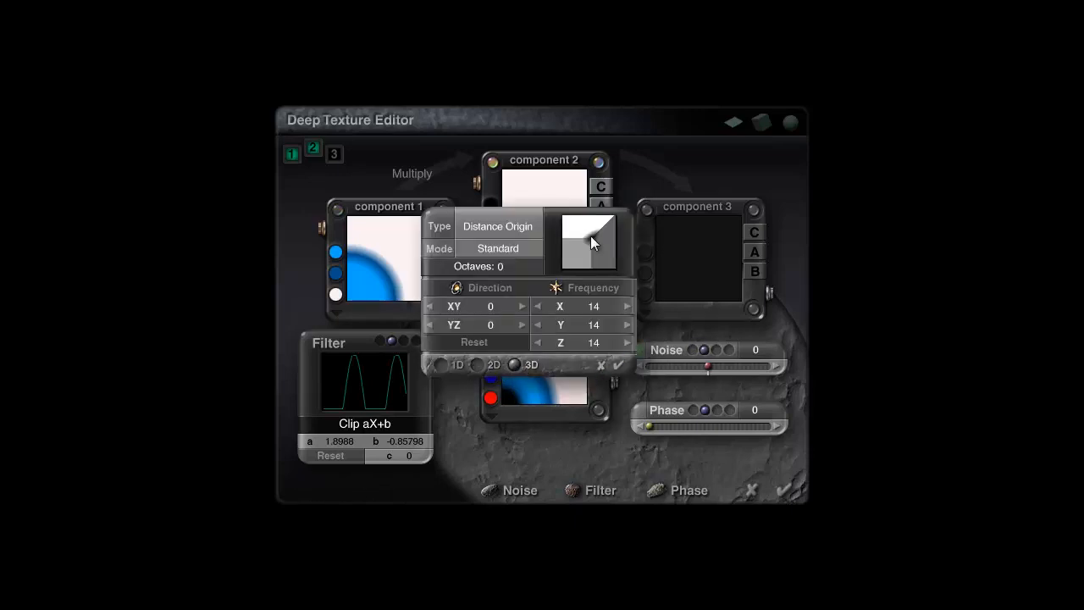
{"action": "left_click", "coordinate": [620, 366]}
{"action": "left_click", "coordinate": [785, 489]}
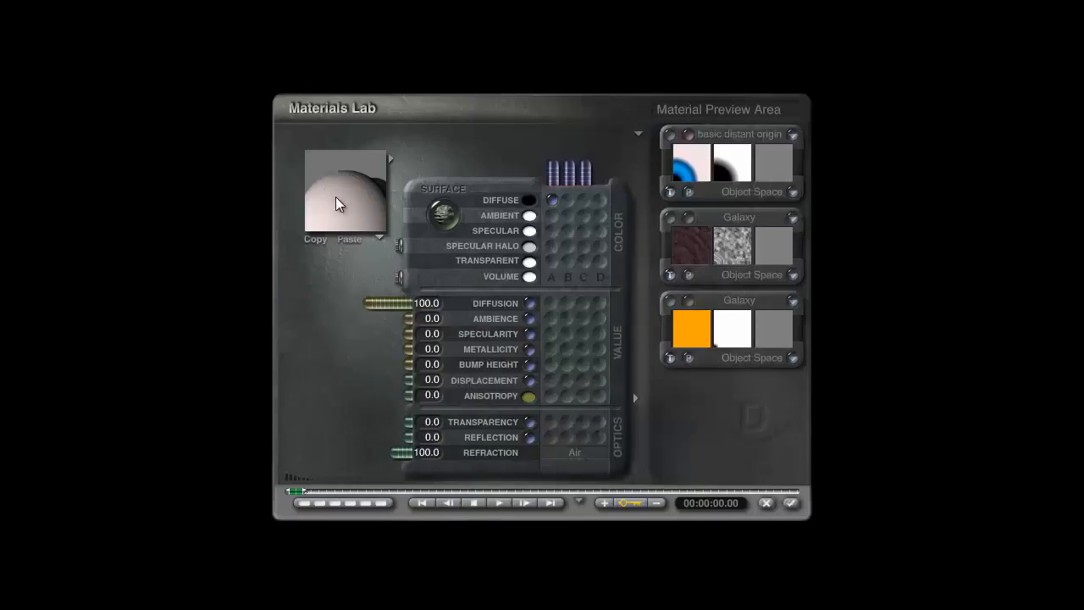
- Try Y offsets of 42 and 1 for texture A, and return its Y offset to 0
{"action": "left_click", "coordinate": [669, 135]}
{"action": "left_click_drag", "start_coordinate": [712, 354], "coordinate": [706, 346]}
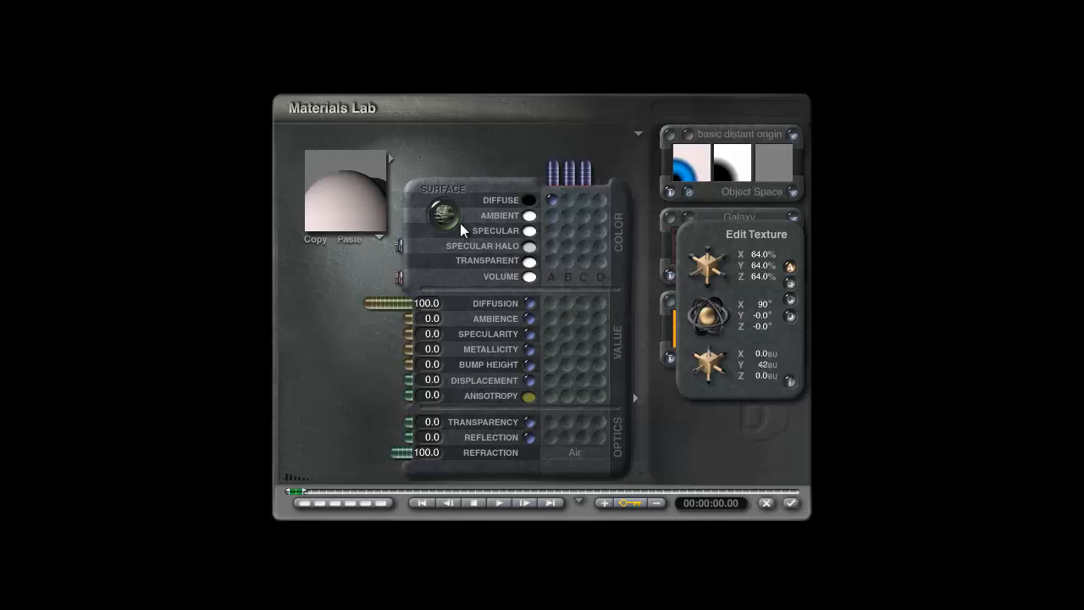
{"action": "left_click", "coordinate": [764, 365]}
{"action": "type", "text": "1"}
{"action": "key", "text": "Return"}
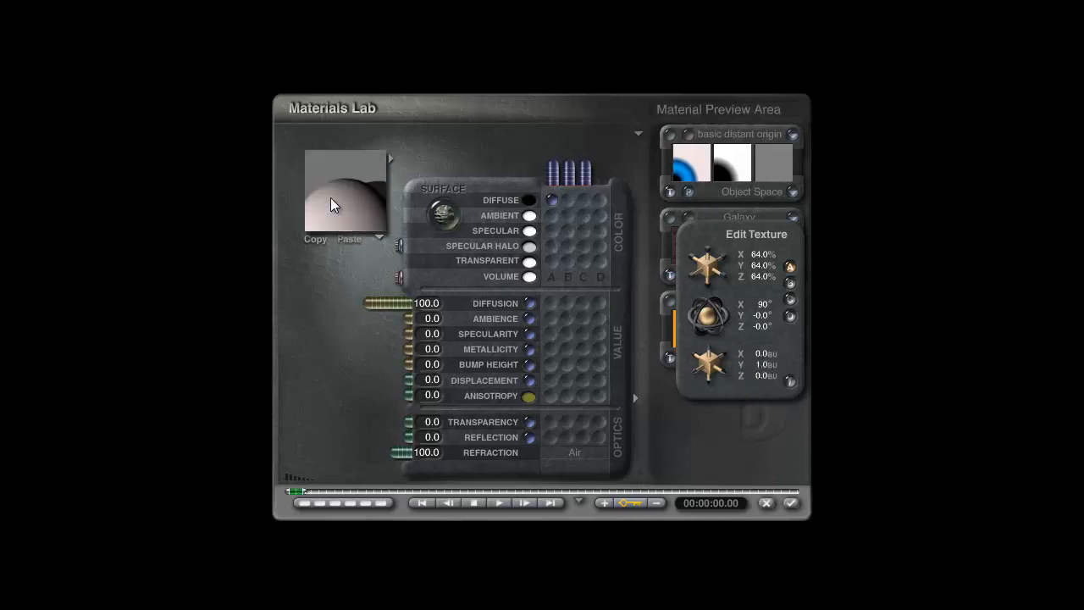
{"action": "left_click", "coordinate": [762, 305]}
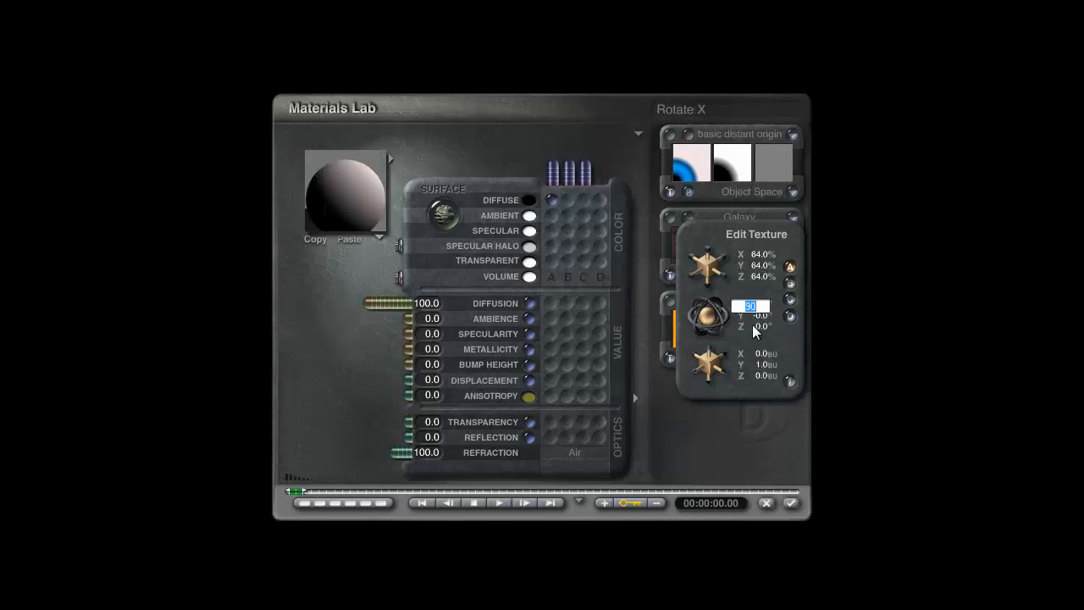
{"action": "key", "text": "Return"}
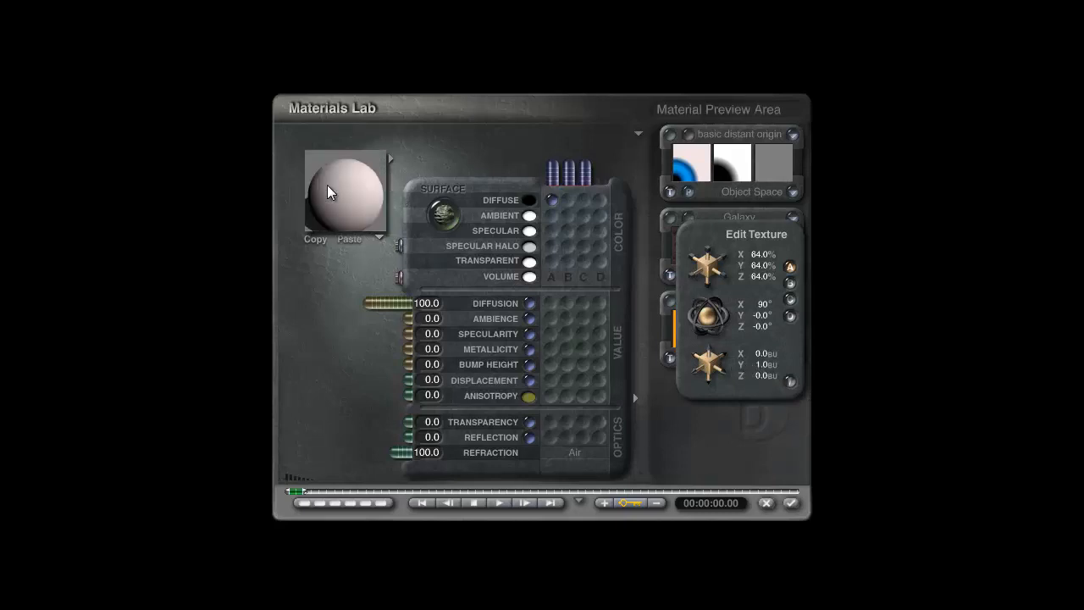
{"action": "left_click", "coordinate": [761, 365]}
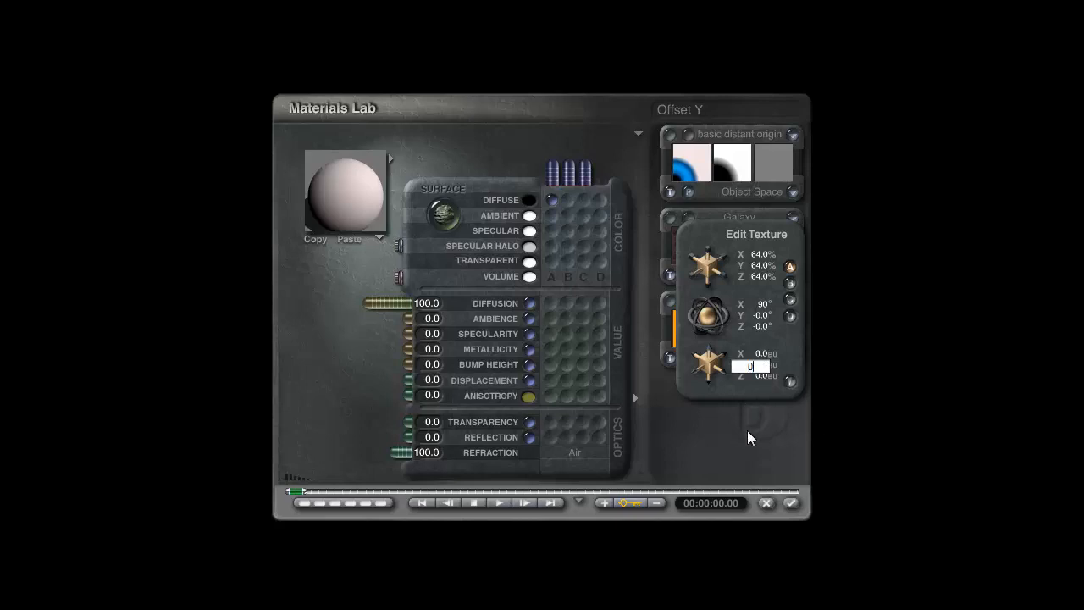
{"action": "key", "text": "Return"}
- Try texture A at 14% scale with a Y offset of -14, and reset the Y offset to 0
{"action": "left_click_drag", "start_coordinate": [709, 266], "coordinate": [706, 265]}
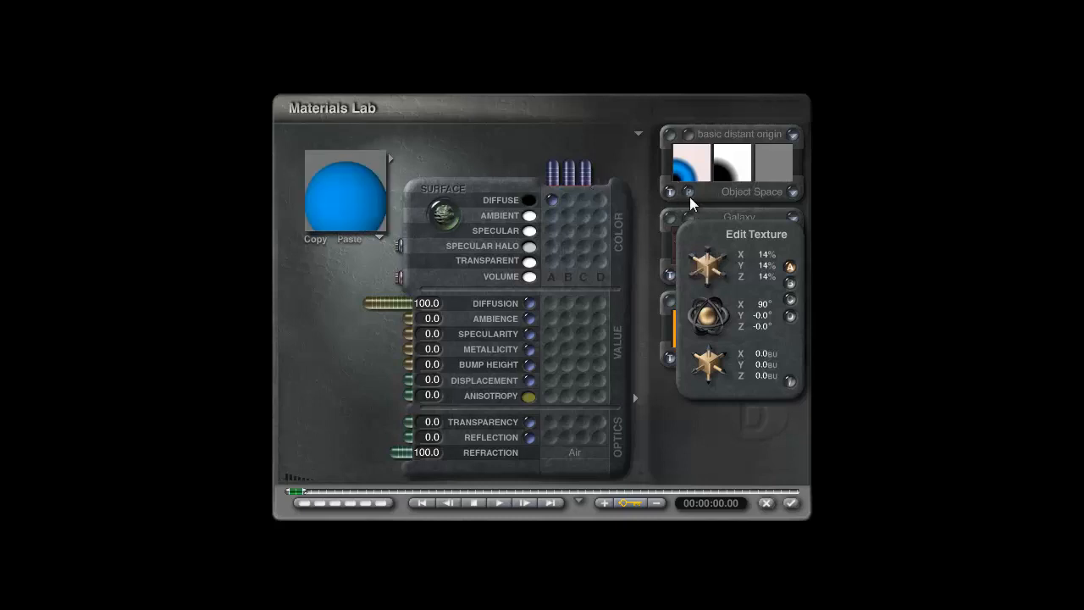
{"action": "left_click_drag", "start_coordinate": [710, 361], "coordinate": [706, 352]}
{"action": "left_click_drag", "start_coordinate": [361, 204], "coordinate": [355, 206]}
{"action": "left_click_drag", "start_coordinate": [355, 207], "coordinate": [346, 199]}
{"action": "left_click_drag", "start_coordinate": [346, 199], "coordinate": [352, 193]}
{"action": "left_click", "coordinate": [336, 210]}
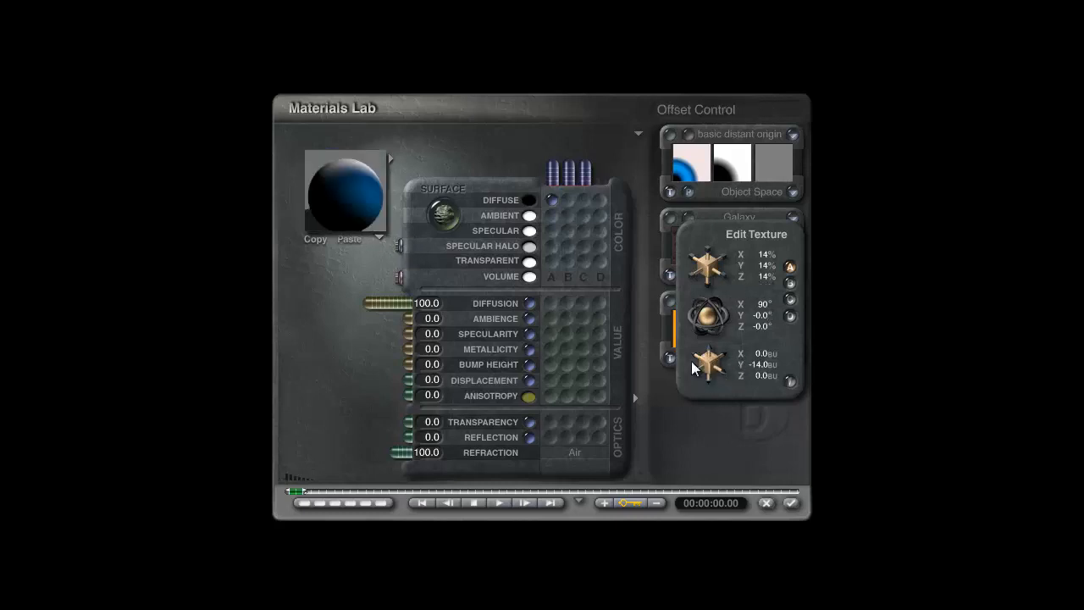
{"action": "type", "text": "0"}
{"action": "key", "text": "Return"}
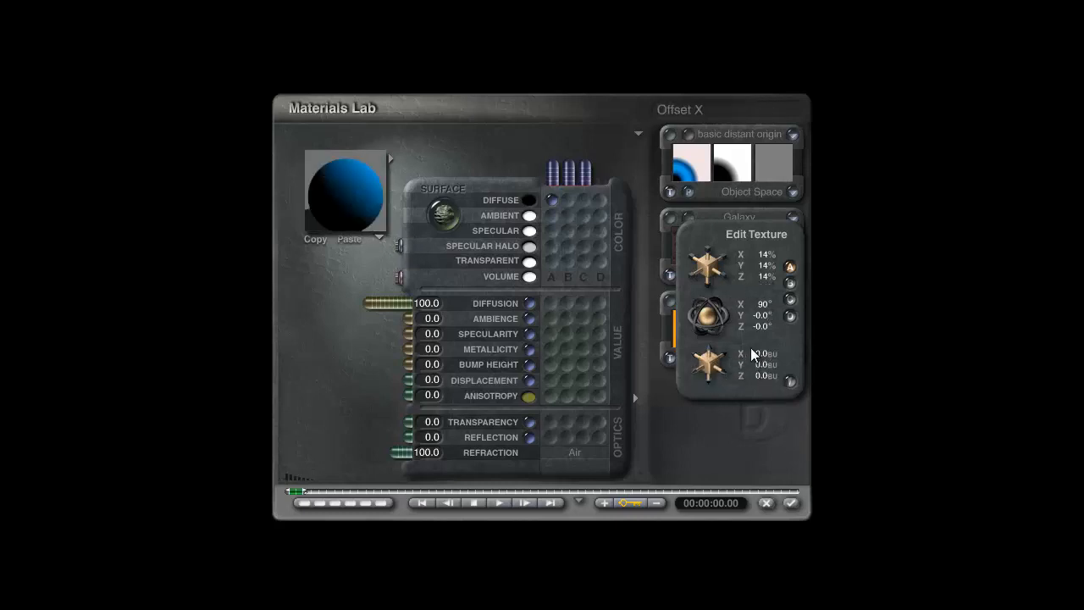
- Shift texture A's Z offset to -14 and set its X offset to 0
{"action": "left_click", "coordinate": [762, 354]}
{"action": "left_click", "coordinate": [757, 365]}
{"action": "left_click_drag", "start_coordinate": [716, 356], "coordinate": [694, 371]}
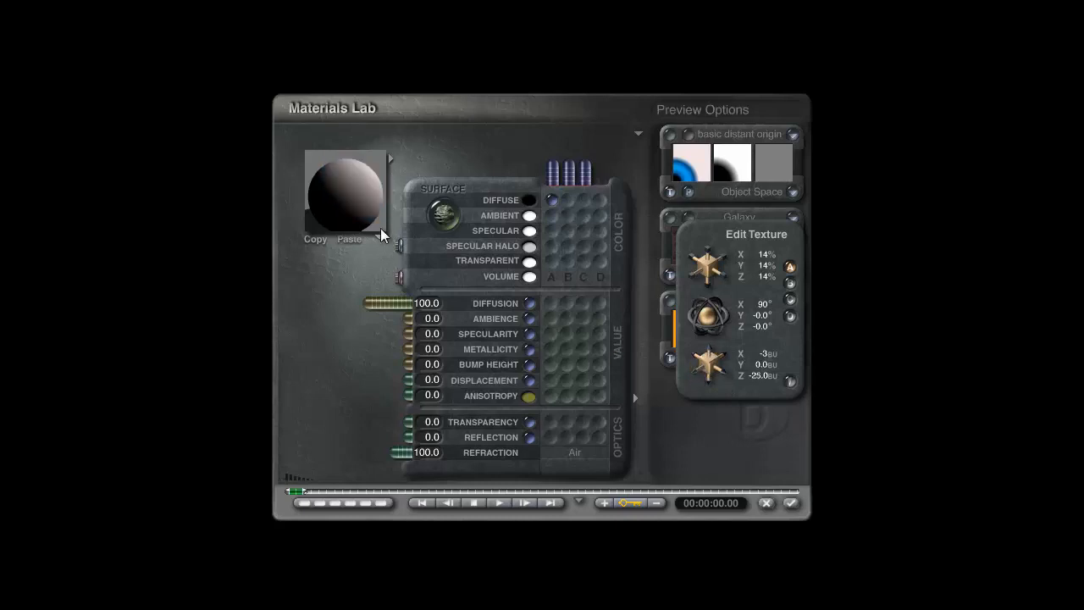
{"action": "left_click", "coordinate": [761, 354]}
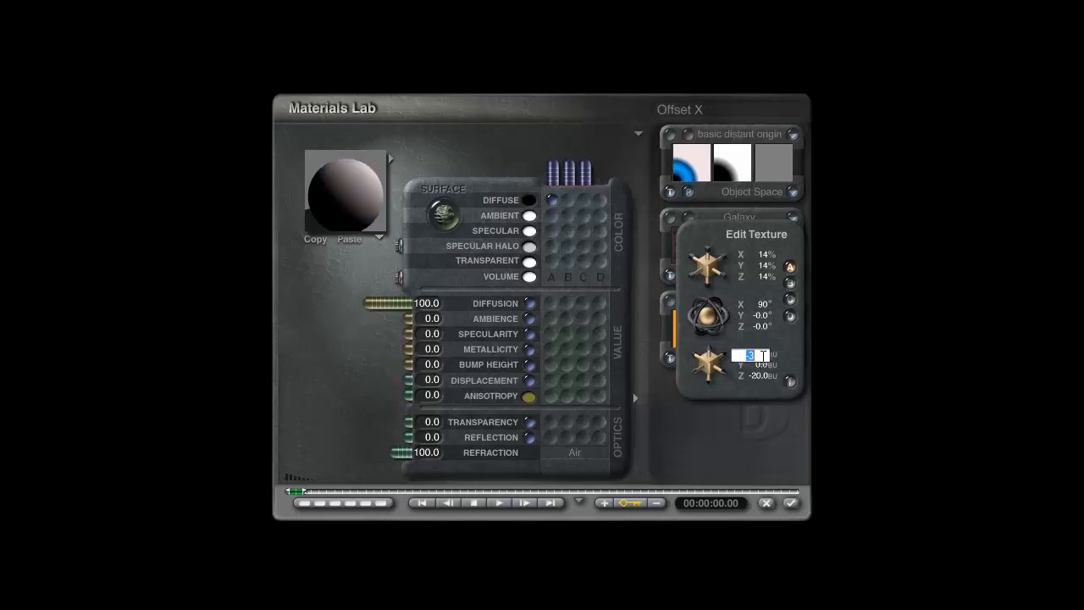
{"action": "type", "text": "0"}
{"action": "key", "text": "Return"}
{"action": "left_click", "coordinate": [352, 199]}
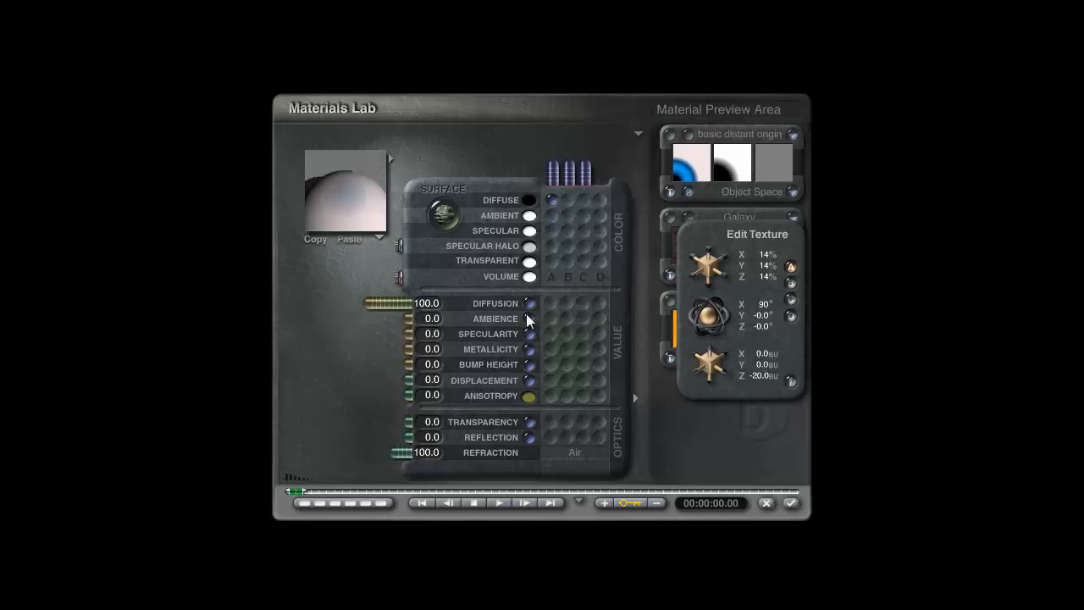
{"action": "left_click_drag", "start_coordinate": [693, 371], "coordinate": [663, 355]}
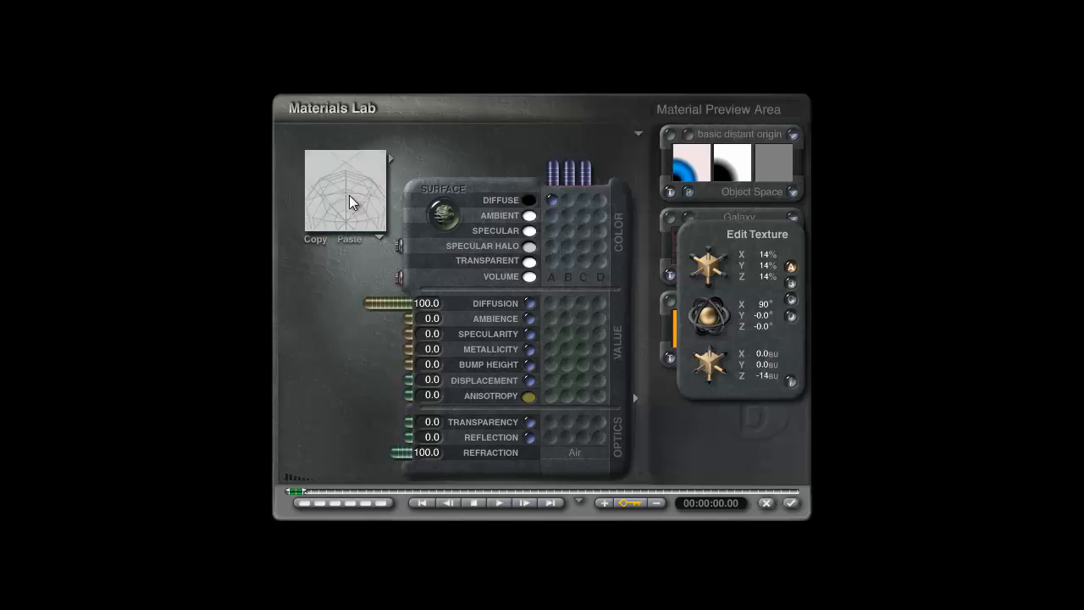
- Scale texture A to 48% on all three axes and shift its Z offset to -22
{"action": "left_click_drag", "start_coordinate": [704, 276], "coordinate": [705, 272]}
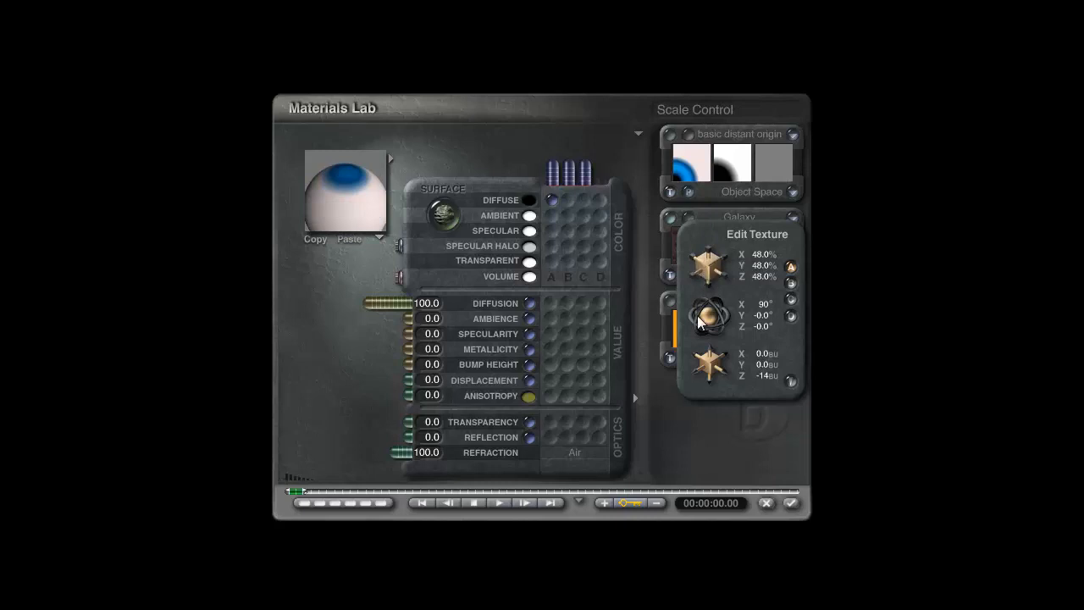
{"action": "left_click_drag", "start_coordinate": [703, 365], "coordinate": [695, 364]}
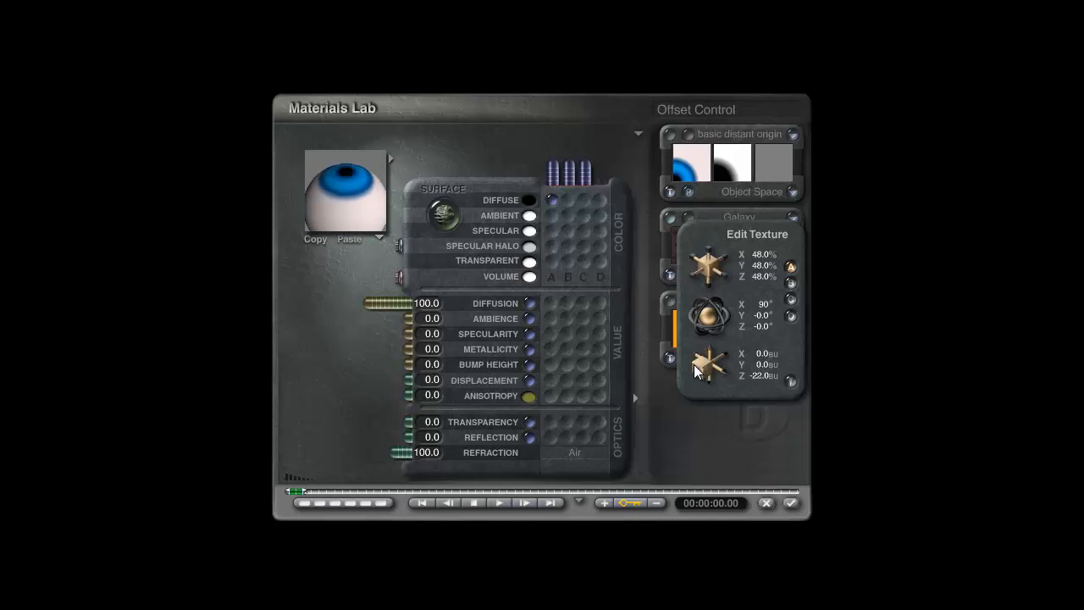
{"action": "mouse_move", "coordinate": [321, 184]}
{"action": "left_mouse_down"}
{"action": "mouse_move", "coordinate": [317, 194]}
{"action": "mouse_move", "coordinate": [330, 195]}
{"action": "left_mouse_up"}
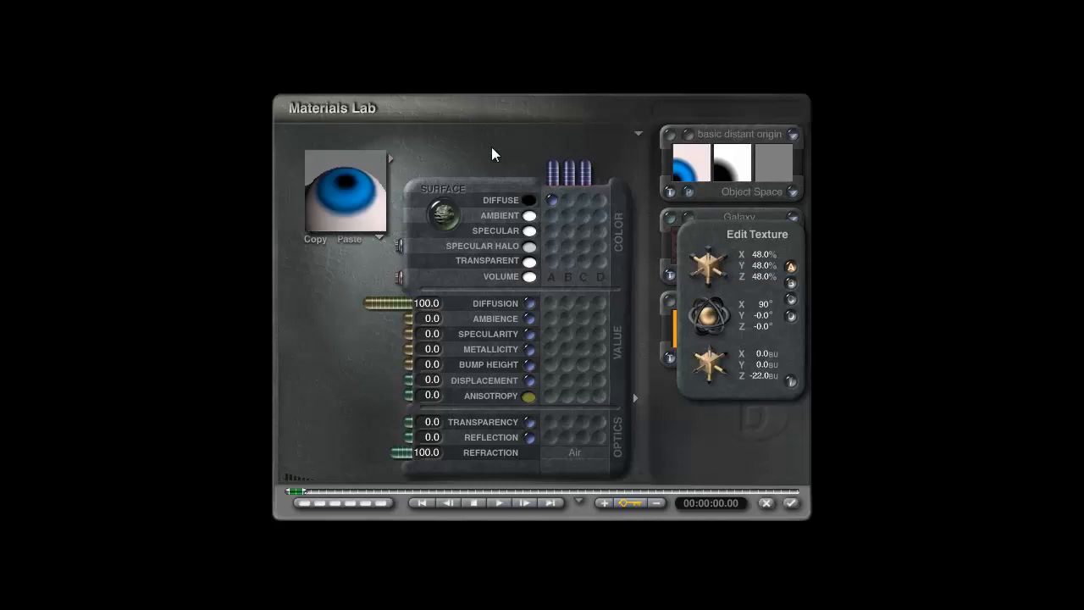
- Try 2D noise in texture A's components, saving the texture and turning the material preview to judge it
{"action": "left_click", "coordinate": [687, 135]}
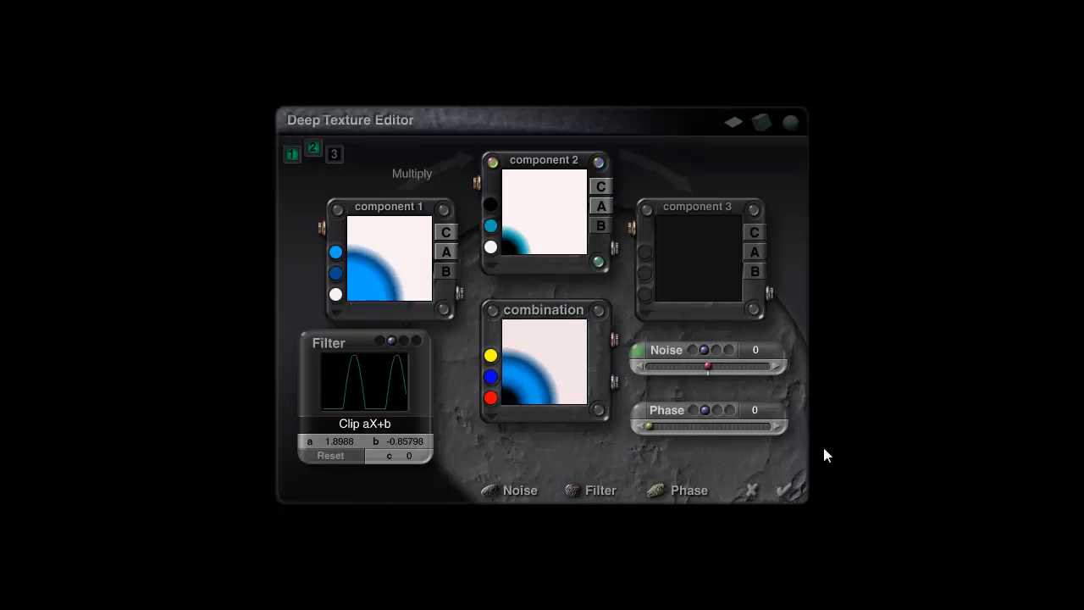
{"action": "left_click", "coordinate": [787, 489]}
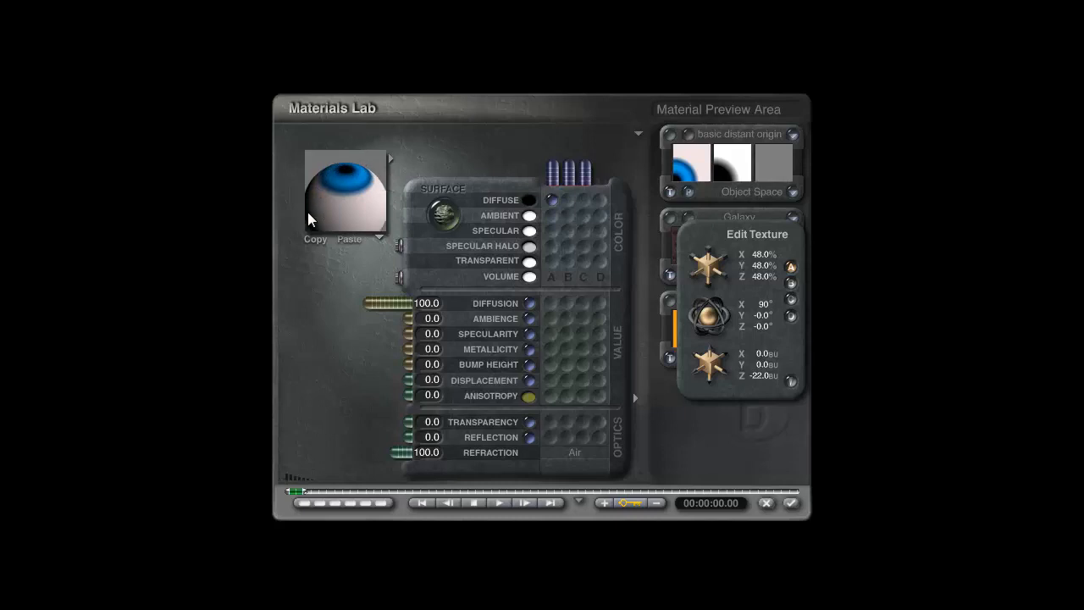
{"action": "left_click_drag", "start_coordinate": [363, 204], "coordinate": [369, 179]}
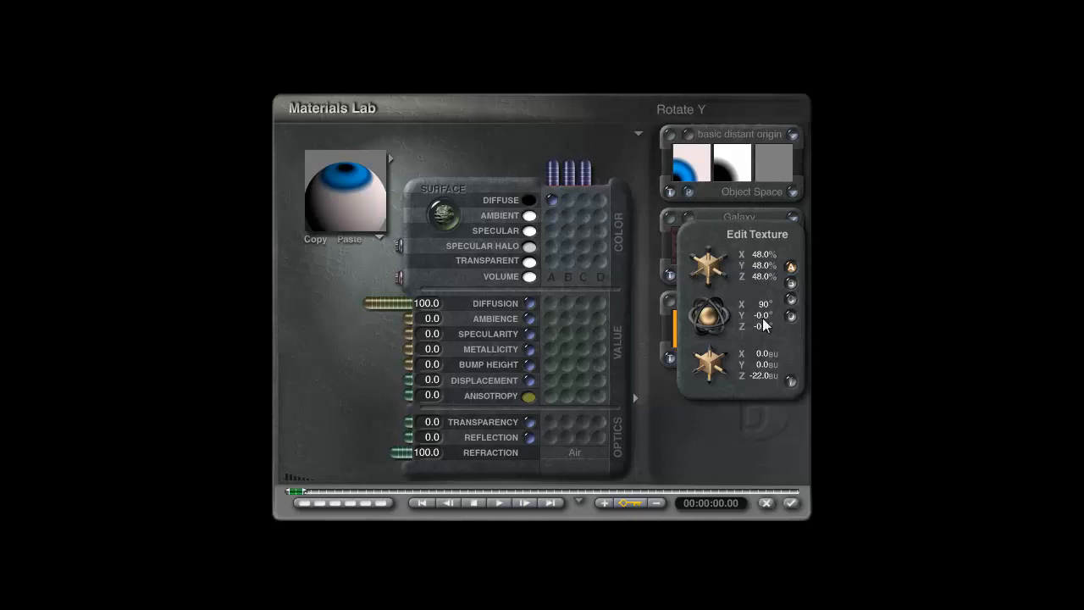
- Close texture A's transformation tools and turn the material preview to view the eye pattern from another angle
{"action": "left_click_drag", "start_coordinate": [694, 238], "coordinate": [642, 251]}
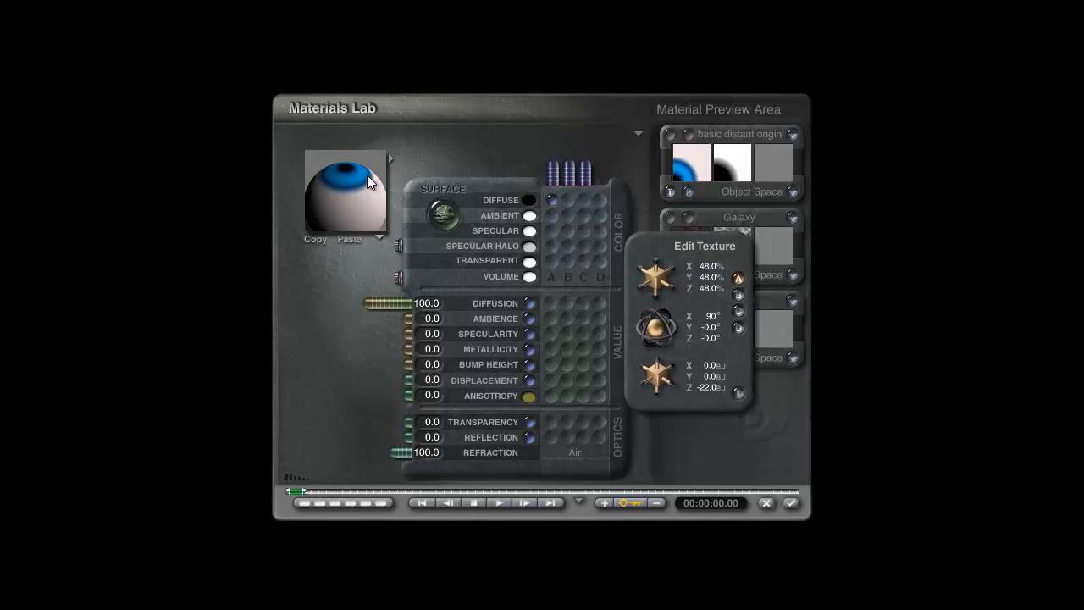
{"action": "left_click", "coordinate": [736, 394]}
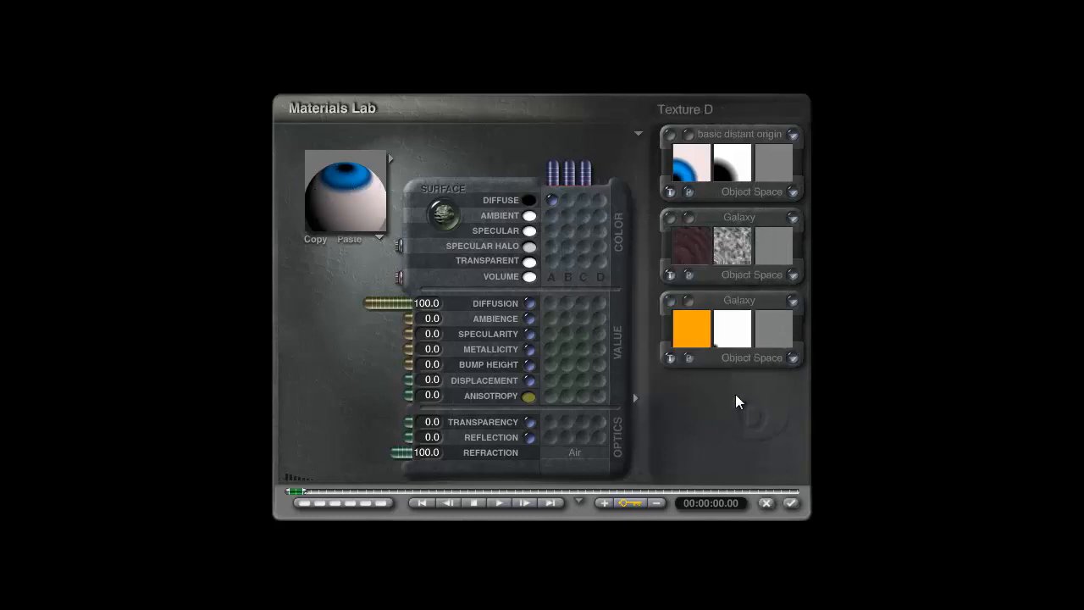
{"action": "left_click_drag", "start_coordinate": [368, 203], "coordinate": [368, 212]}
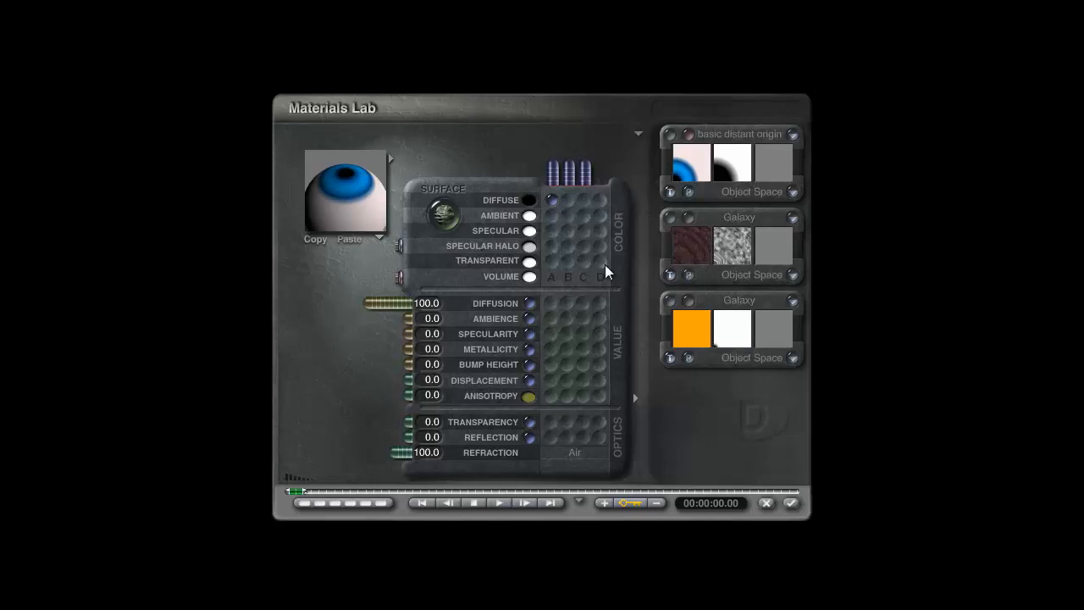
- Set the Distance Origin noise of texture A's components 1 and 2 to 3D and save the texture
{"action": "left_click", "coordinate": [689, 134]}
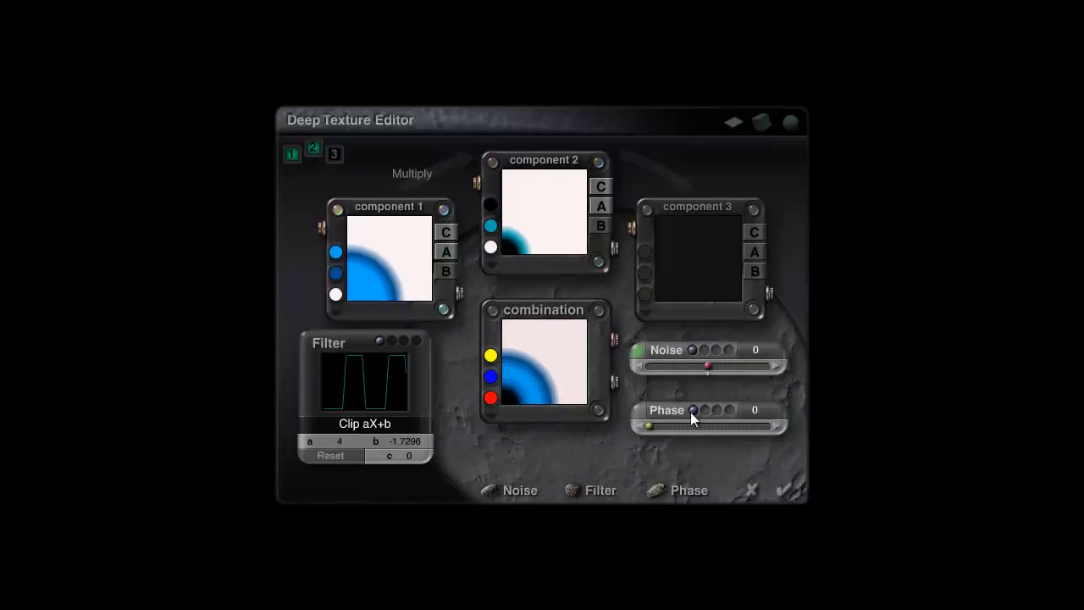
{"action": "left_click", "coordinate": [638, 351]}
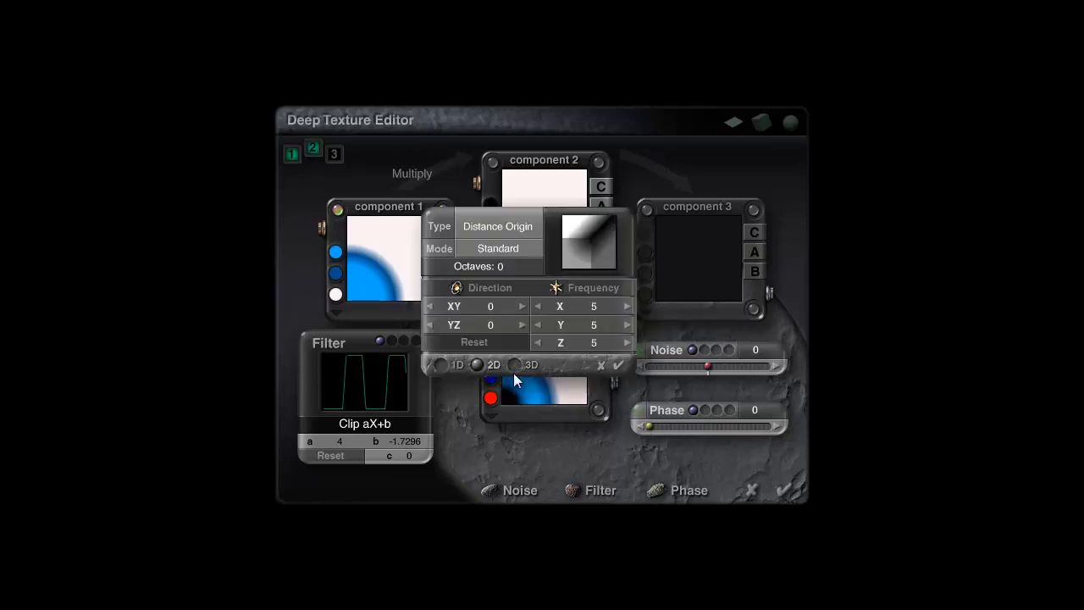
{"action": "left_click", "coordinate": [614, 365]}
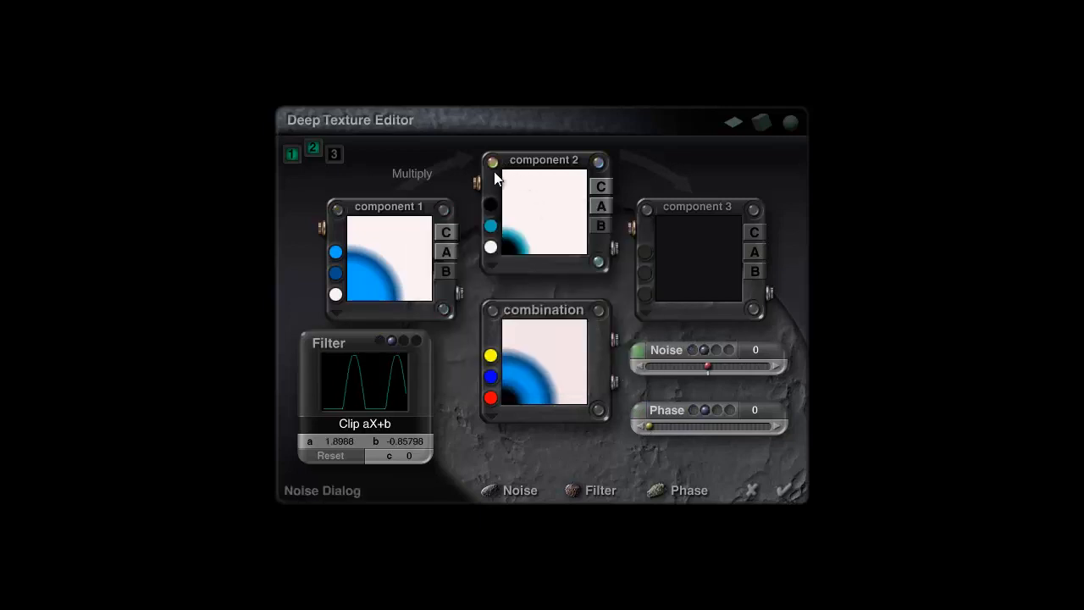
{"action": "left_click", "coordinate": [632, 350]}
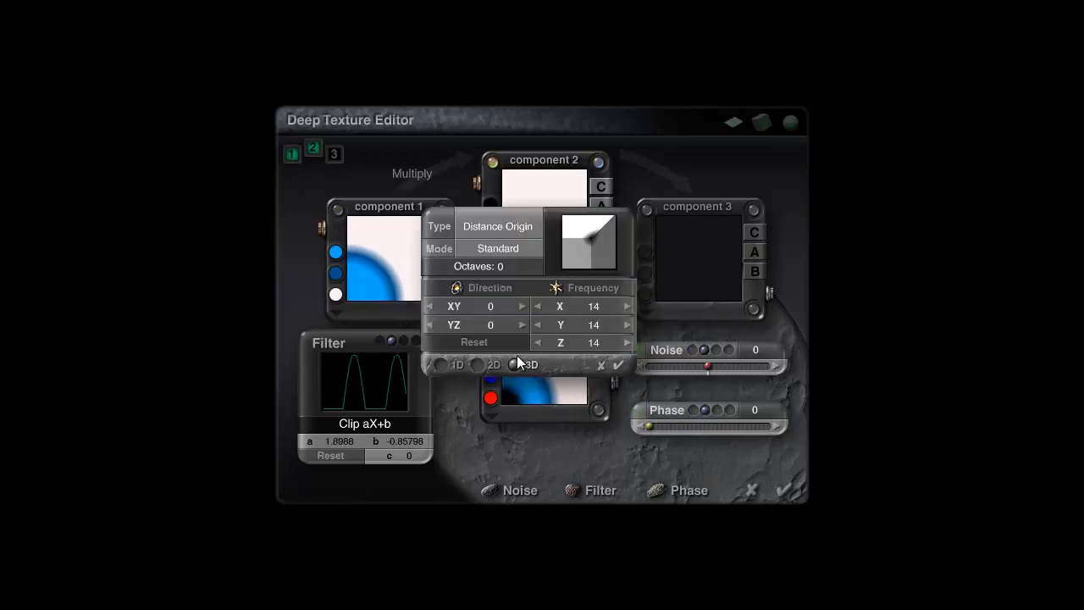
{"action": "left_click", "coordinate": [616, 362]}
{"action": "left_click", "coordinate": [784, 489]}
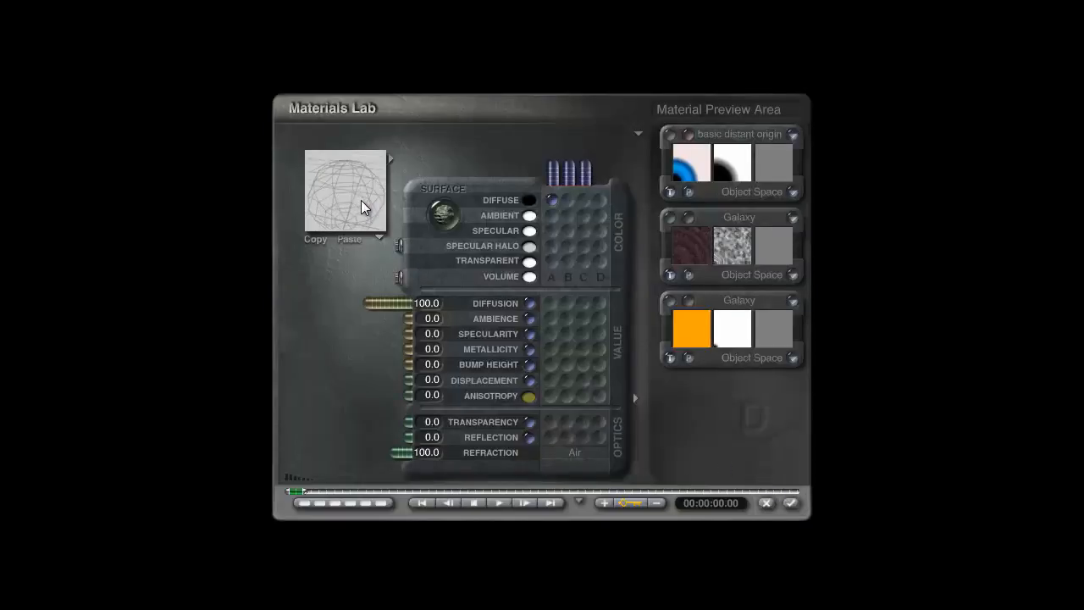
- Set texture A's Z offset to 0, close its transformation tools and turn the material preview toward the eye pattern
{"action": "left_click", "coordinate": [670, 134]}
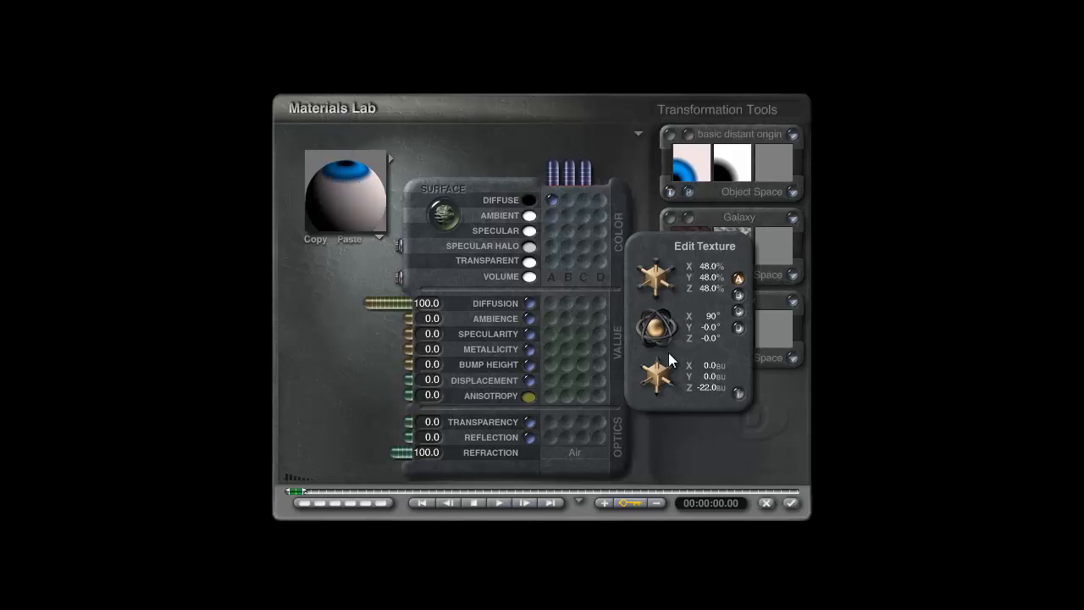
{"action": "left_click_drag", "start_coordinate": [658, 365], "coordinate": [643, 391]}
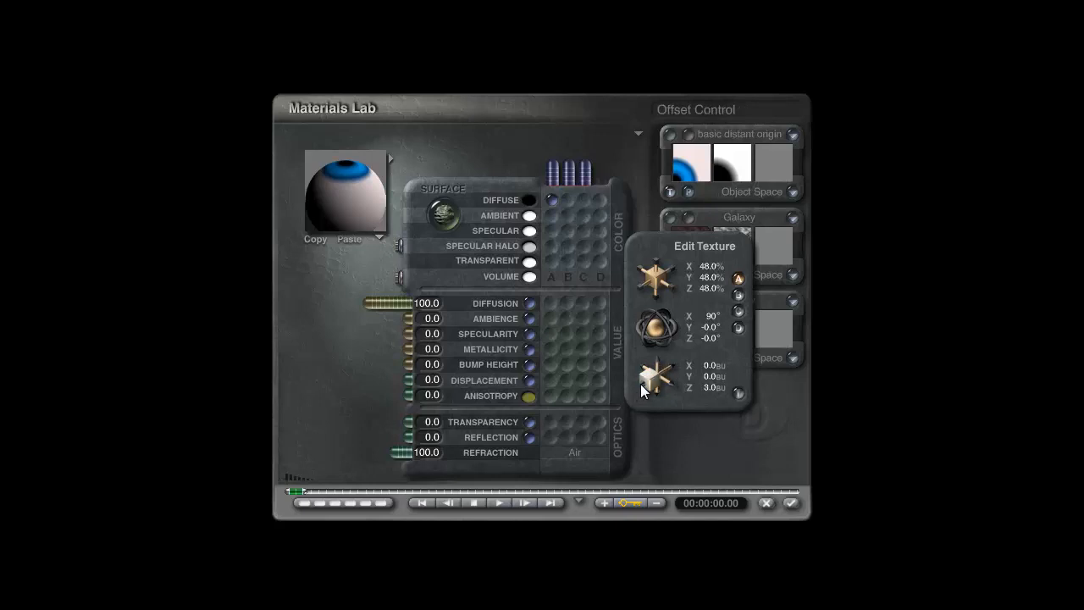
{"action": "left_click", "coordinate": [710, 387]}
{"action": "type", "text": "0"}
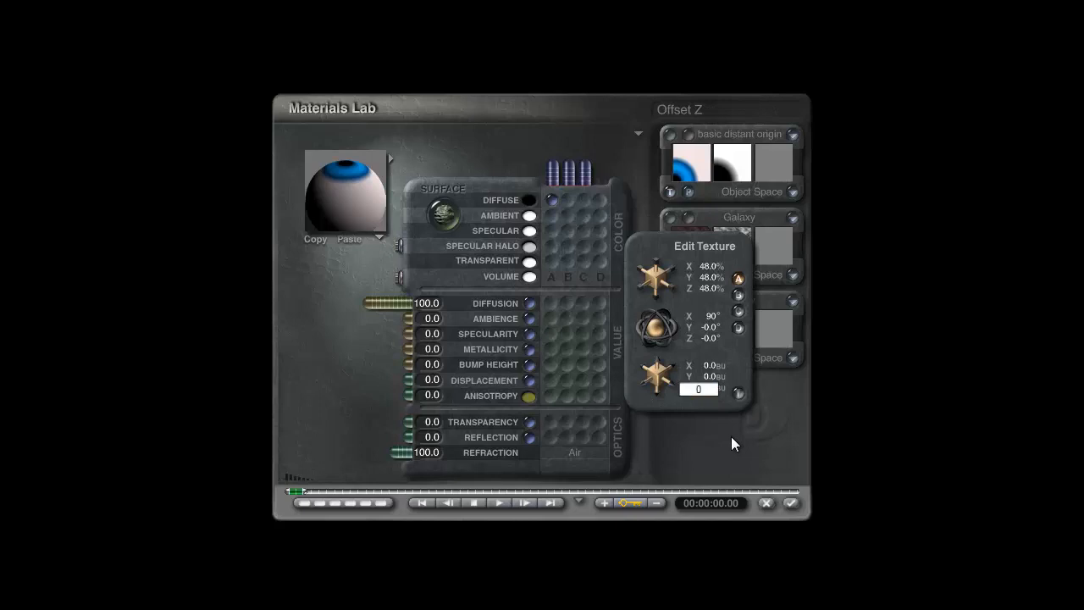
{"action": "key", "text": "Return"}
{"action": "left_click", "coordinate": [738, 392]}
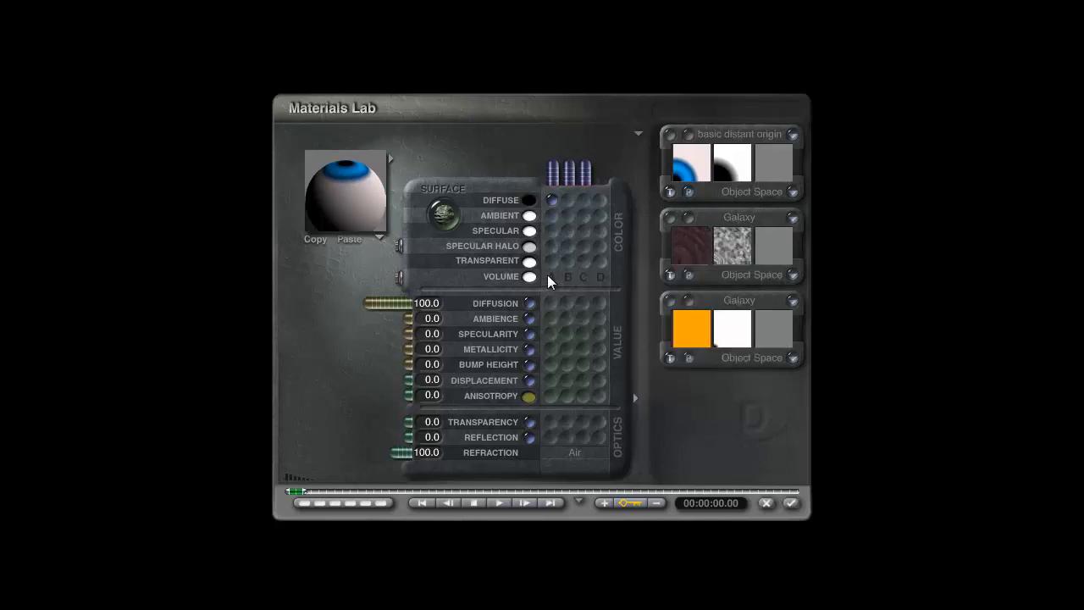
{"action": "left_click_drag", "start_coordinate": [342, 164], "coordinate": [347, 187]}
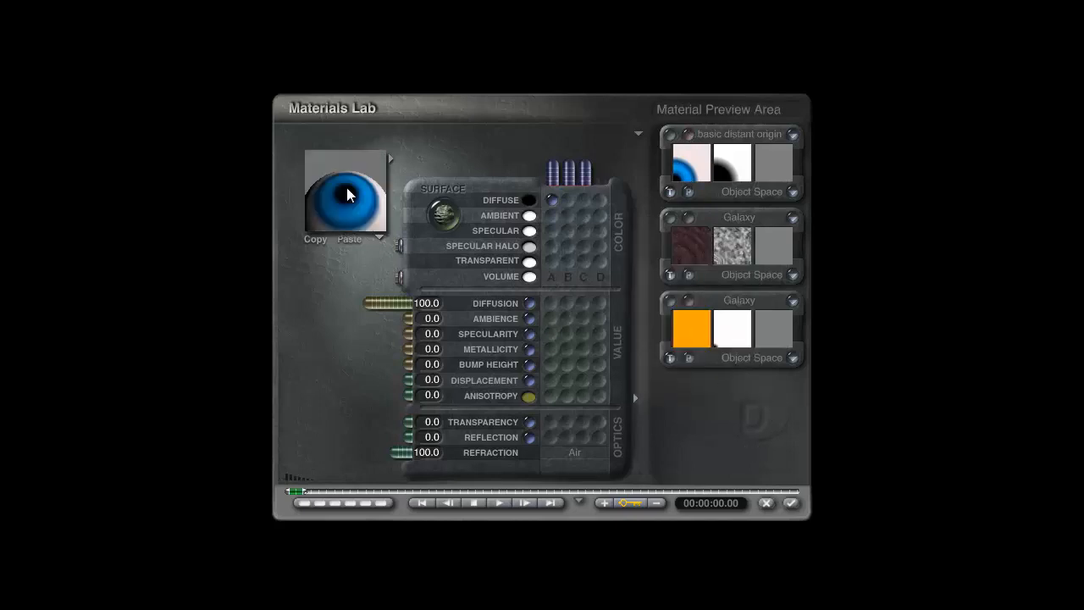
- Add a third component to texture A and change its noise type to Vortex Noise
{"action": "left_click", "coordinate": [688, 135]}
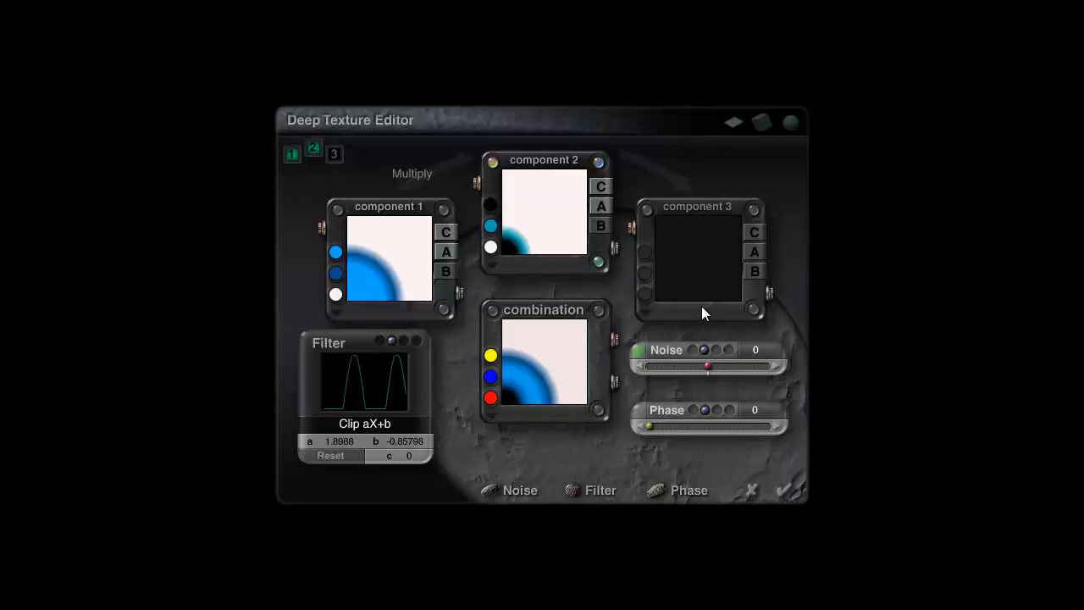
{"action": "left_click", "coordinate": [334, 153]}
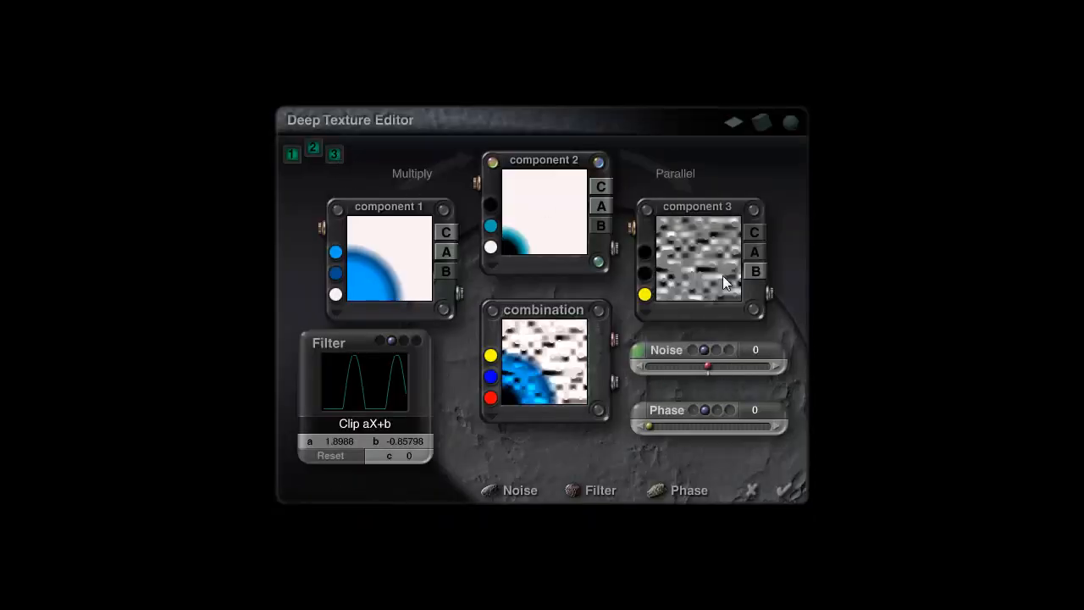
{"action": "left_click", "coordinate": [652, 347]}
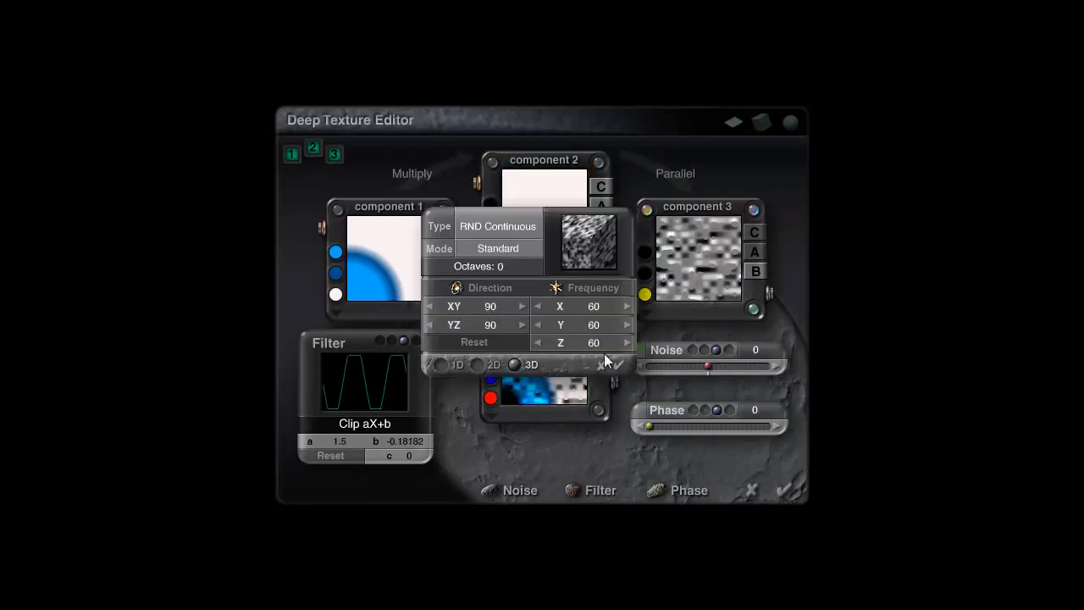
{"action": "left_click", "coordinate": [511, 222]}
{"action": "left_click", "coordinate": [560, 40]}
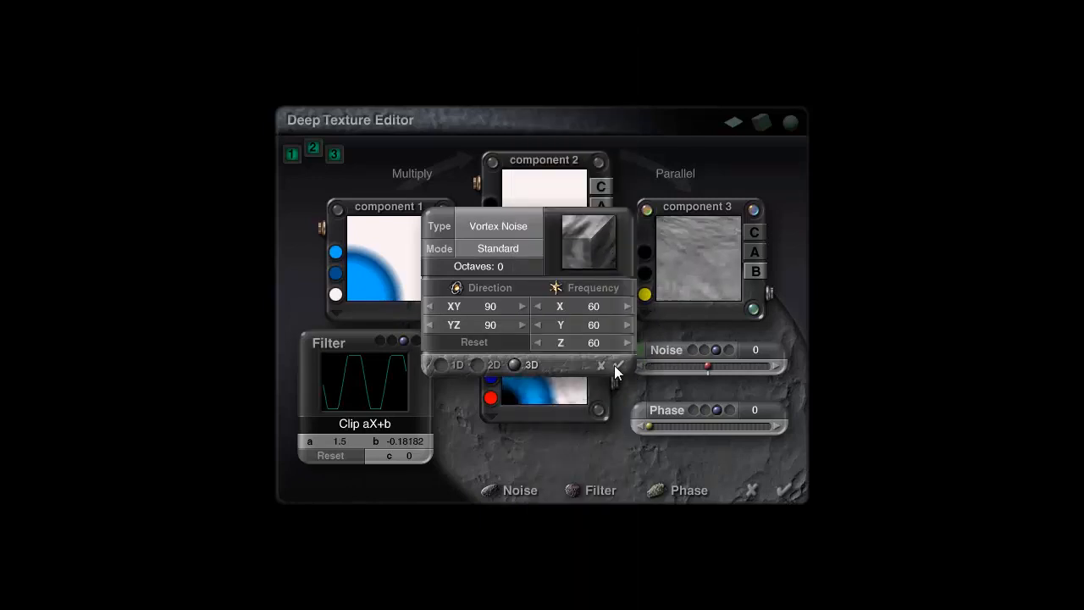
- Compare the 2D and 3D versions of component 3's vortex noise and keep it 2D
{"action": "left_click", "coordinate": [475, 366]}
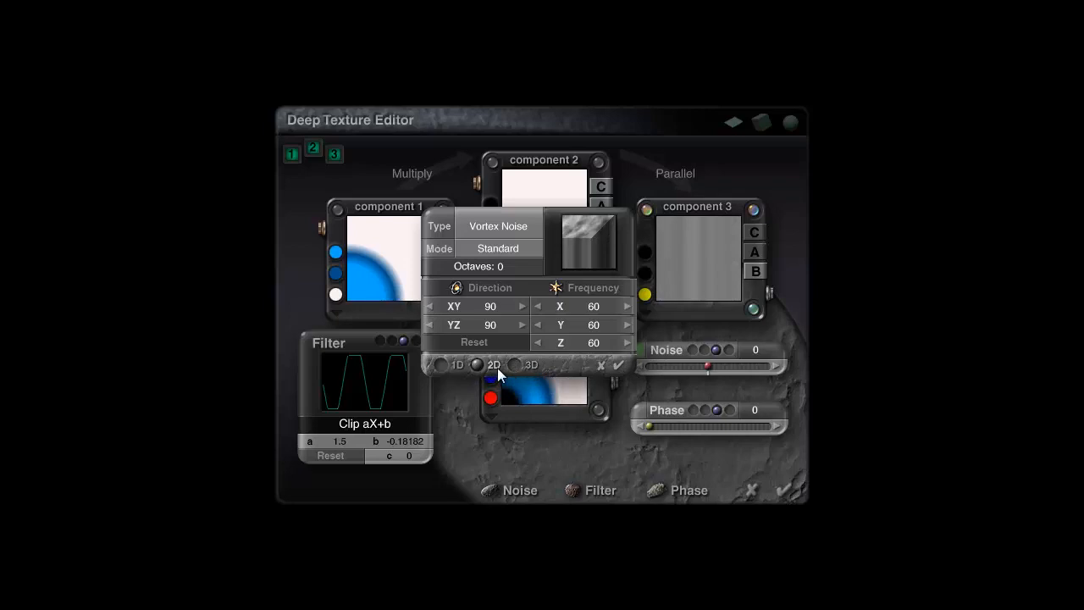
{"action": "left_click", "coordinate": [513, 365]}
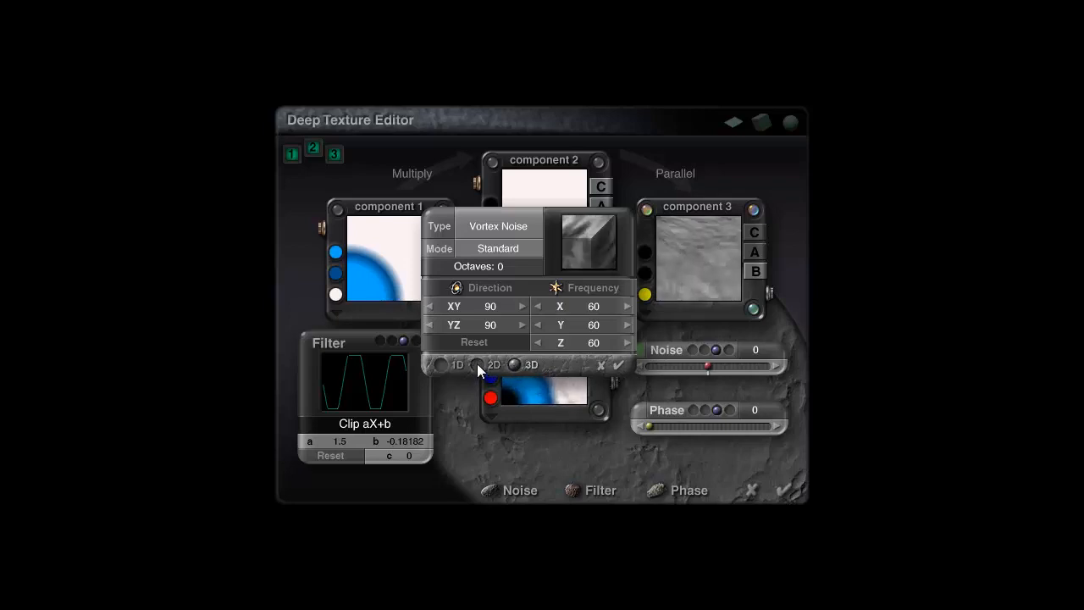
{"action": "left_click", "coordinate": [477, 363]}
{"action": "left_click_drag", "start_coordinate": [546, 243], "coordinate": [523, 277]}
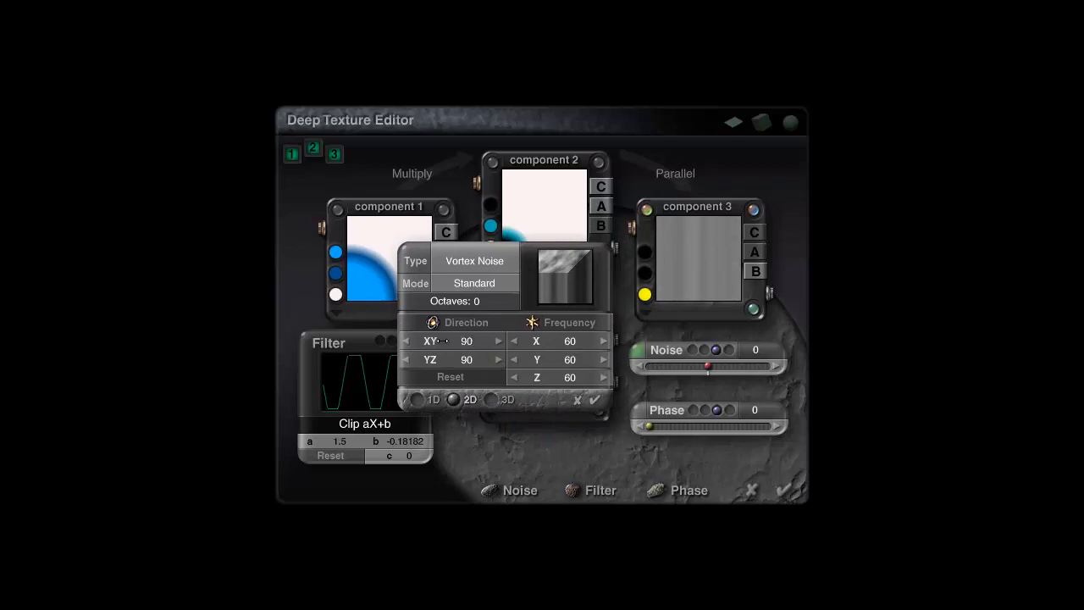
- Set the vortex noise's XY and YZ directions to 0 and its frequency to 279 on all three axes
{"action": "left_click_drag", "start_coordinate": [457, 341], "coordinate": [472, 342]}
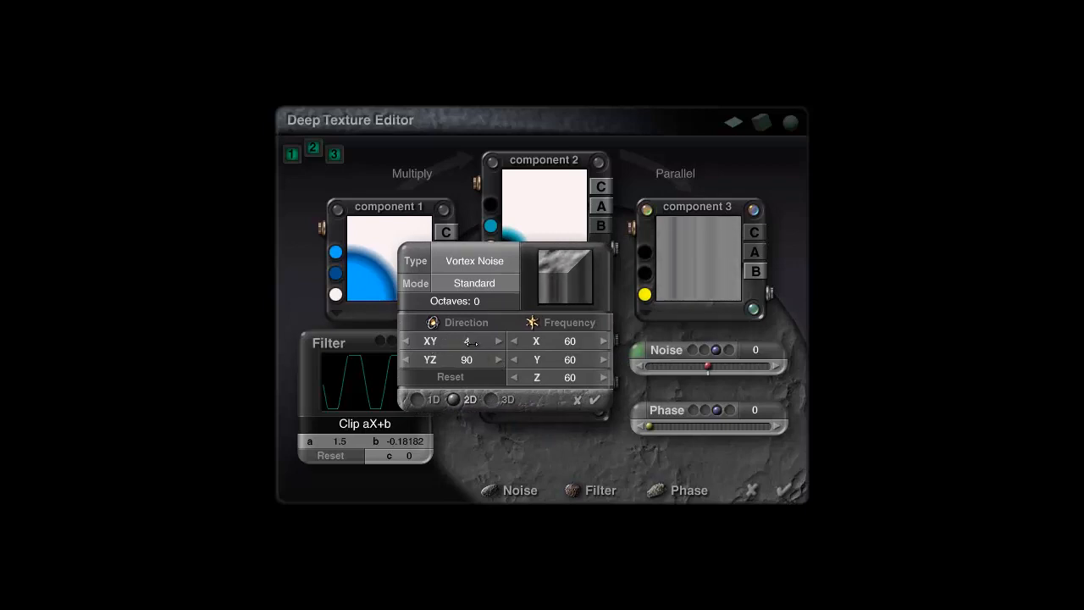
{"action": "left_click", "coordinate": [403, 341]}
{"action": "left_click", "coordinate": [403, 341]}
{"action": "left_click", "coordinate": [403, 341]}
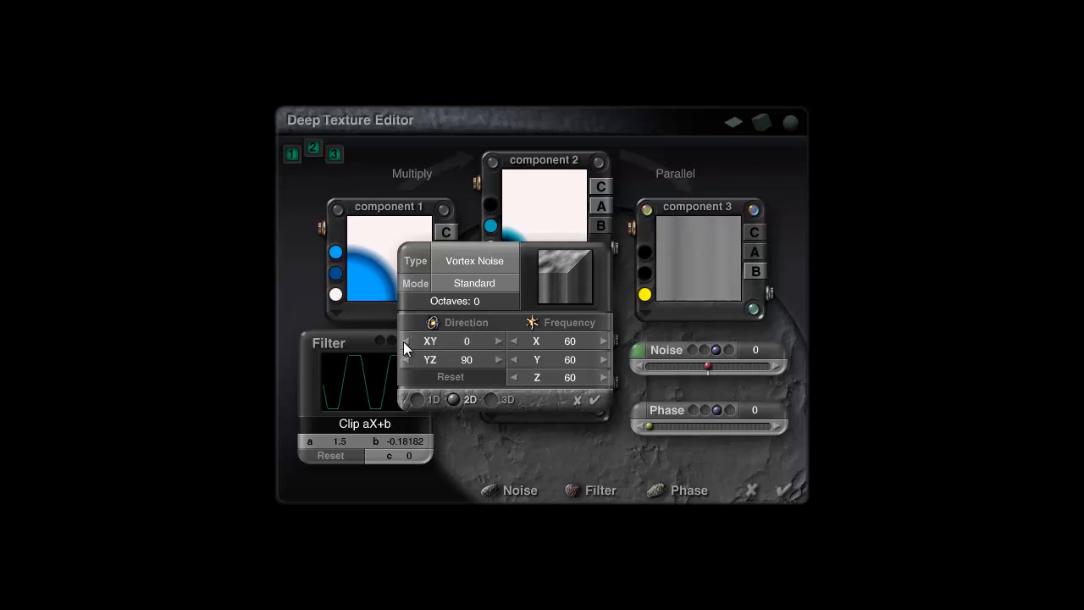
{"action": "left_click", "coordinate": [466, 341]}
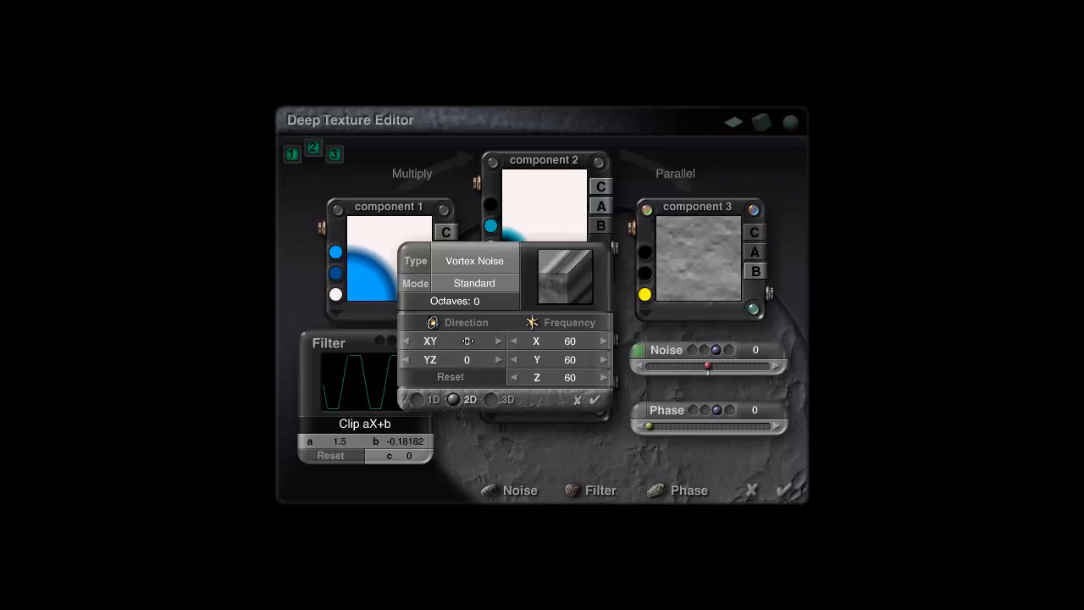
{"action": "left_click_drag", "start_coordinate": [542, 340], "coordinate": [683, 272]}
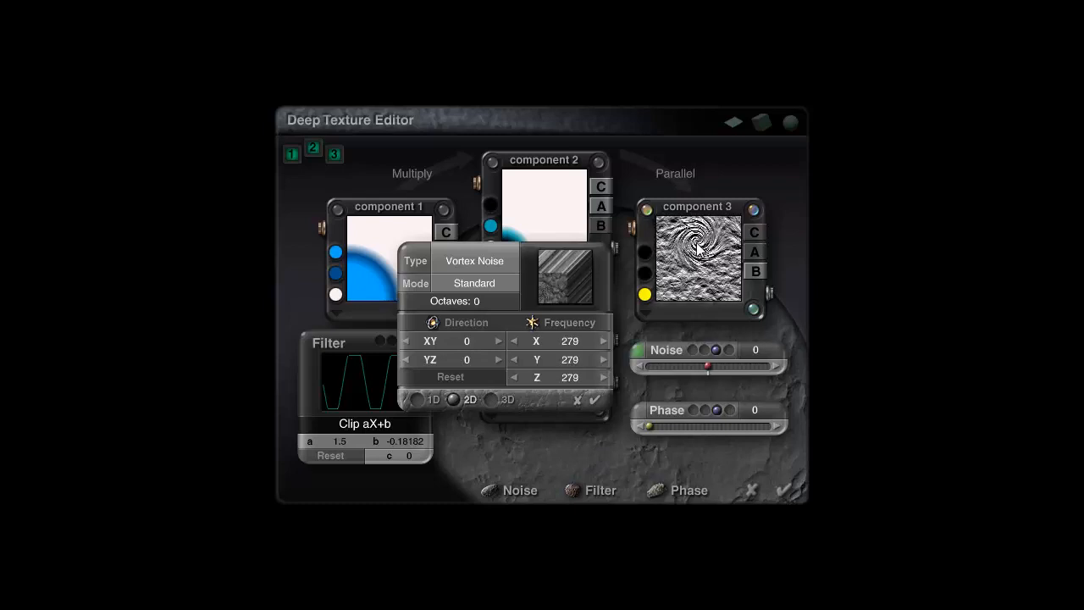
{"action": "left_click", "coordinate": [596, 401]}
- Set component 3 to Linear Interpol3 coloring with alpha instead of bump output, and combine it using Blend v2
{"action": "left_click", "coordinate": [648, 320]}
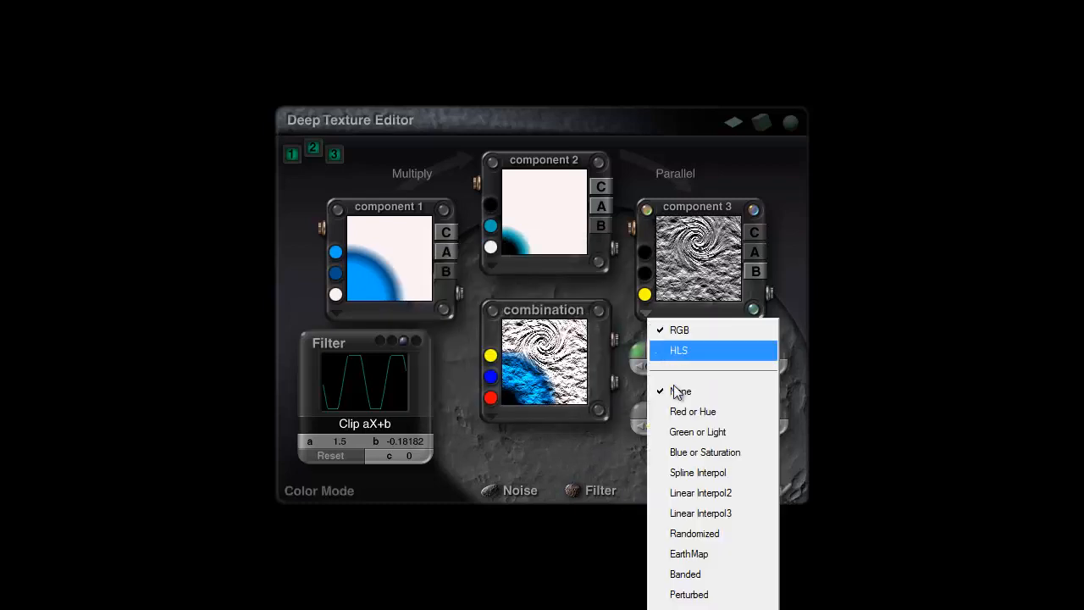
{"action": "left_click", "coordinate": [684, 512]}
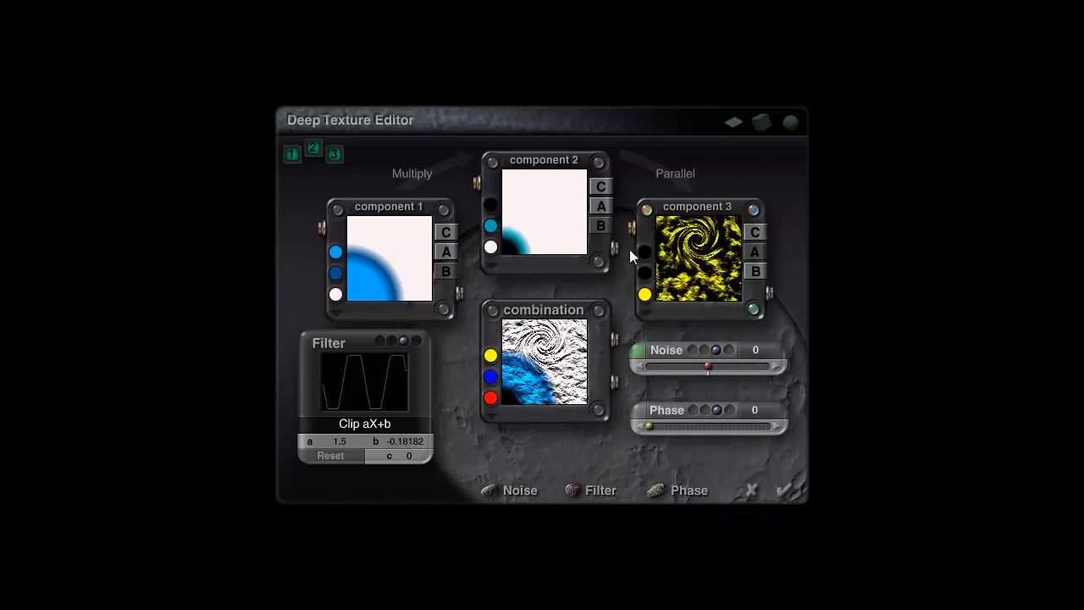
{"action": "left_click", "coordinate": [755, 252]}
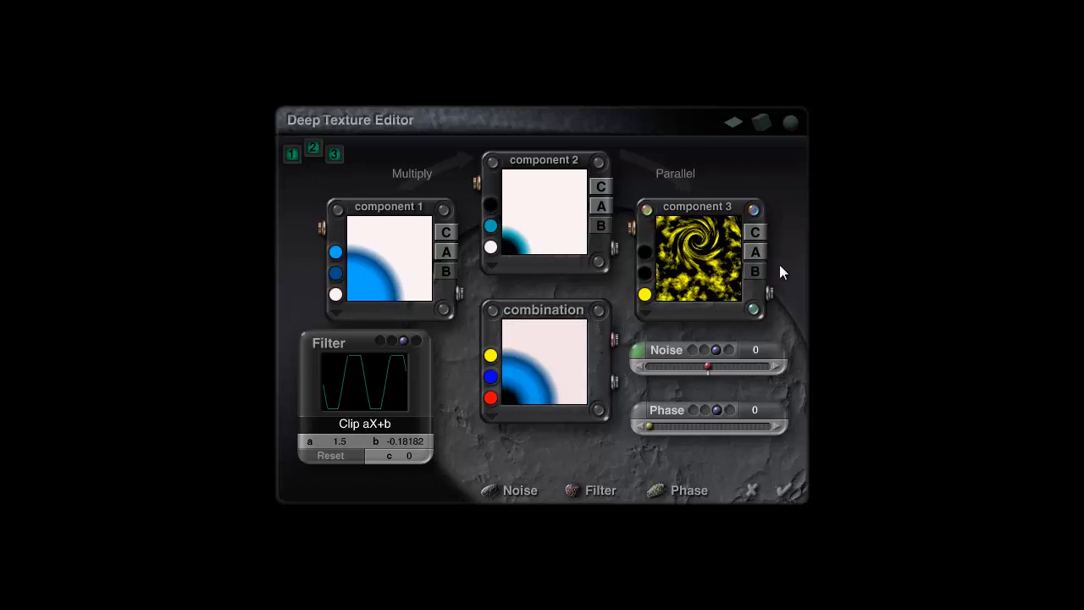
{"action": "left_click", "coordinate": [680, 174]}
{"action": "left_click", "coordinate": [735, 368]}
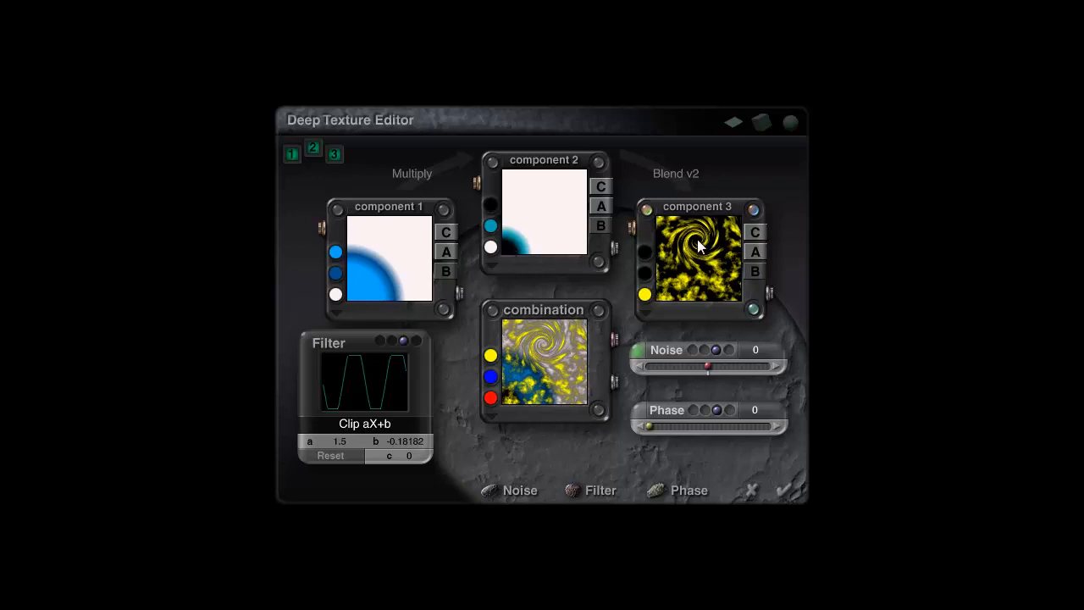
- Give component 3 a Square phase with frequency 0 on all axes and try out the phase amount, ending at 0
{"action": "left_click", "coordinate": [643, 412]}
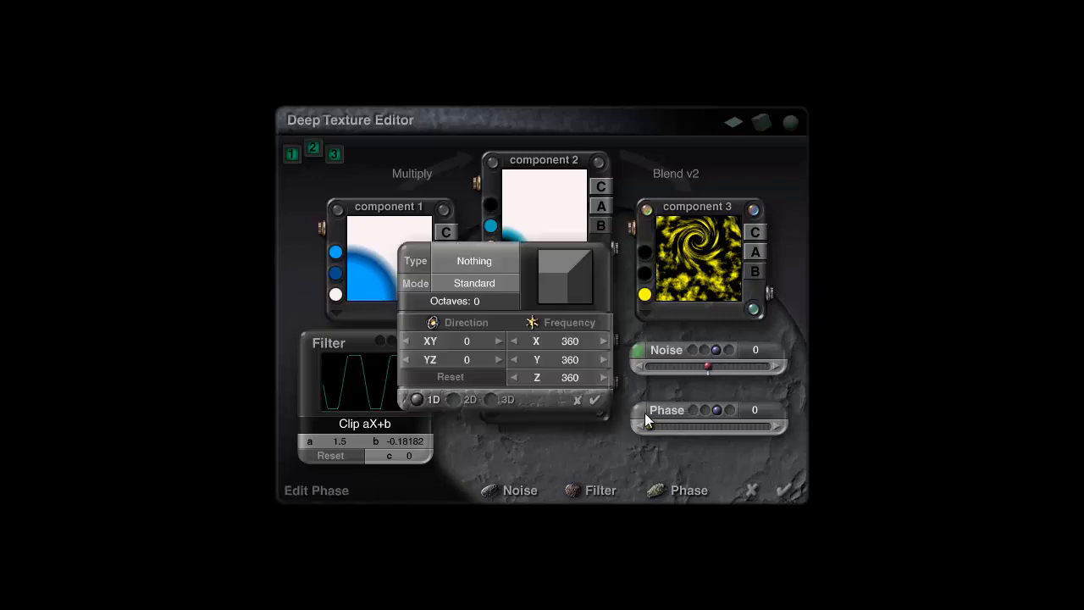
{"action": "left_click_drag", "start_coordinate": [529, 277], "coordinate": [957, 284]}
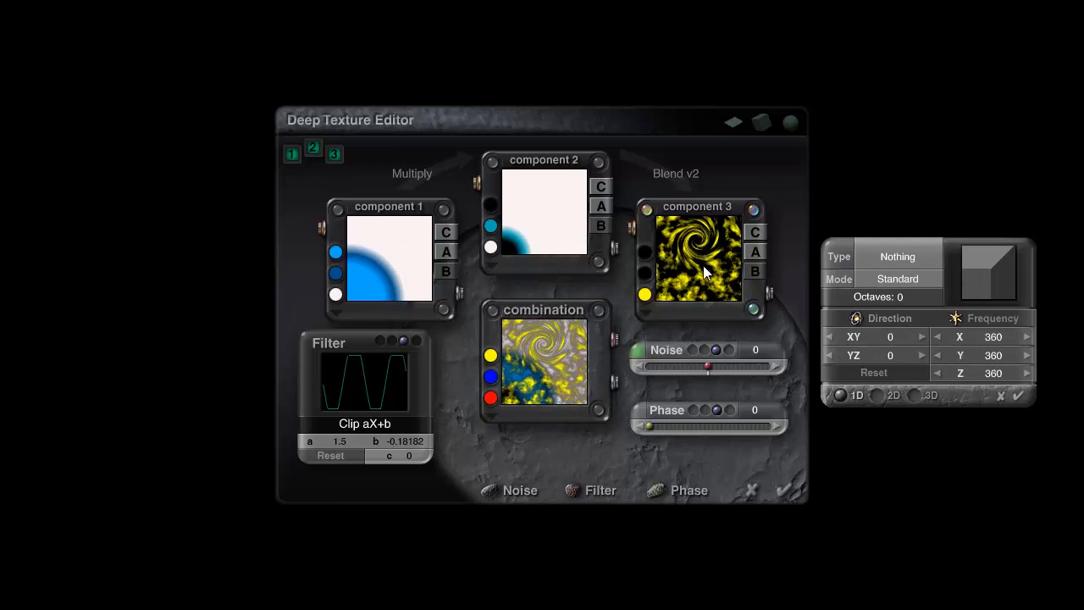
{"action": "left_click", "coordinate": [894, 258]}
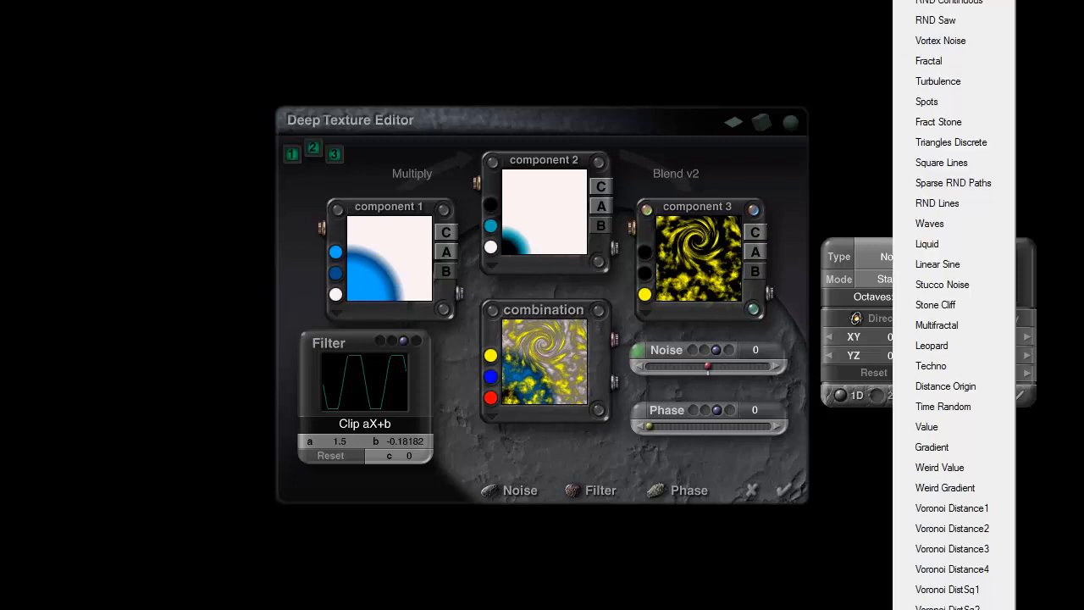
{"action": "left_click", "coordinate": [935, 1]}
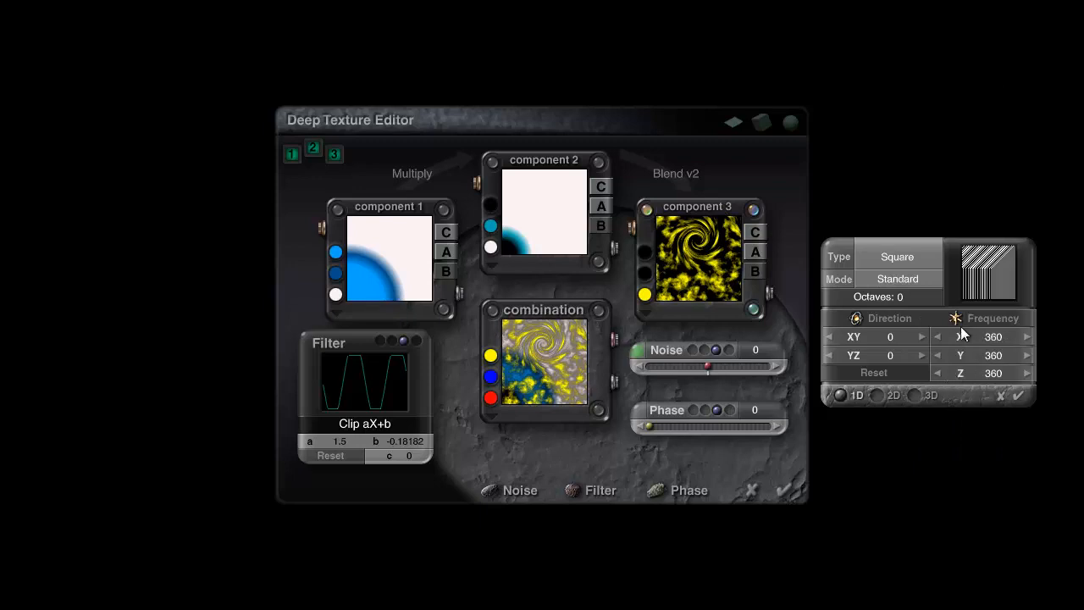
{"action": "left_click_drag", "start_coordinate": [956, 319], "coordinate": [874, 319]}
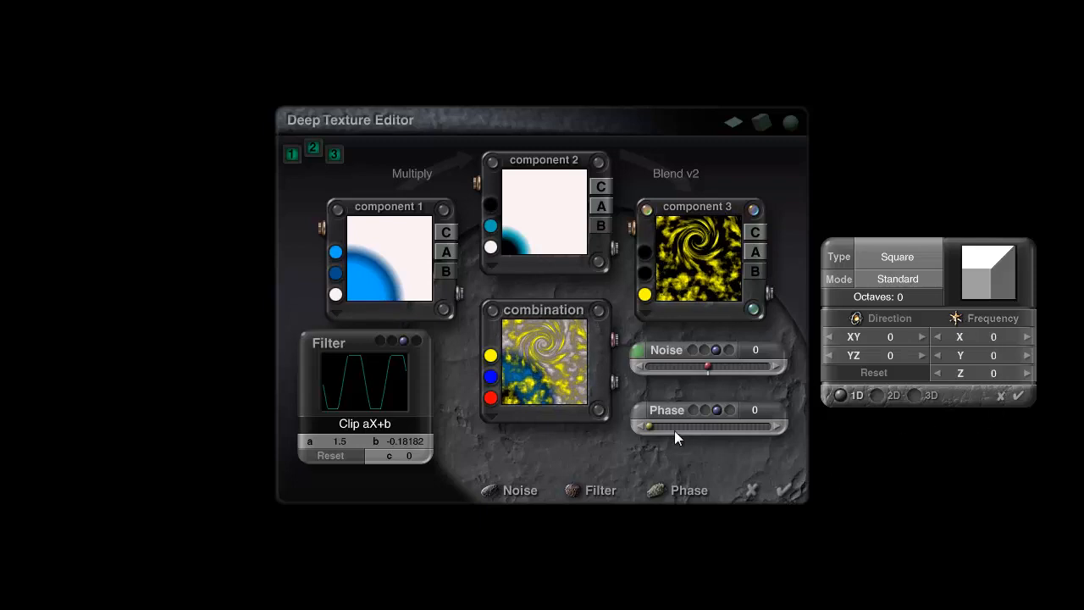
{"action": "left_click_drag", "start_coordinate": [674, 430], "coordinate": [648, 432]}
- Try turning the vortex noise's XY direction to -55 and raising the phase amount to 436
{"action": "left_click", "coordinate": [637, 349]}
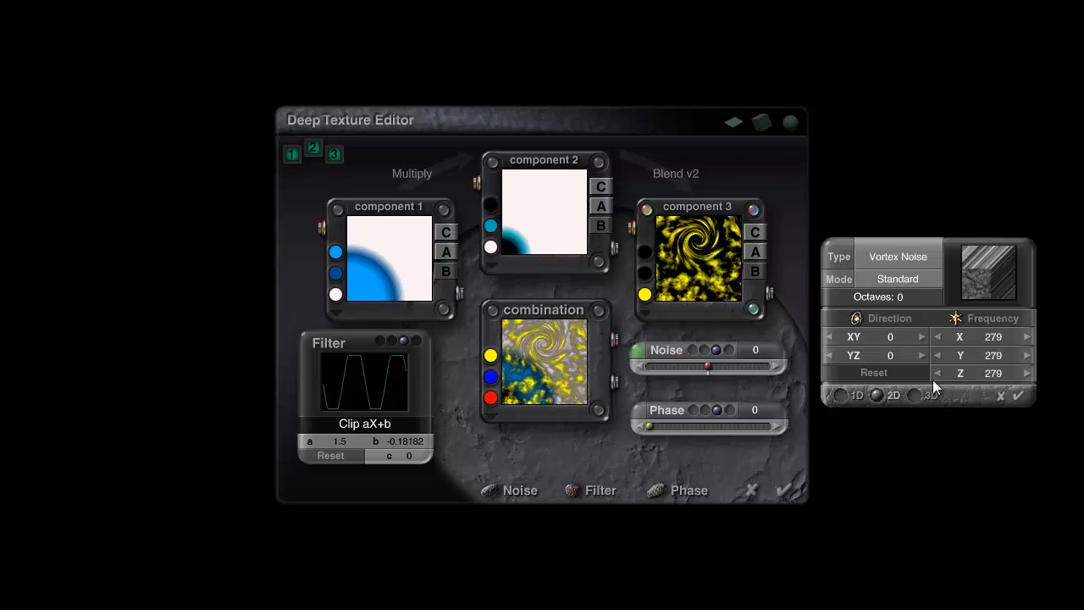
{"action": "left_click_drag", "start_coordinate": [891, 336], "coordinate": [891, 338]}
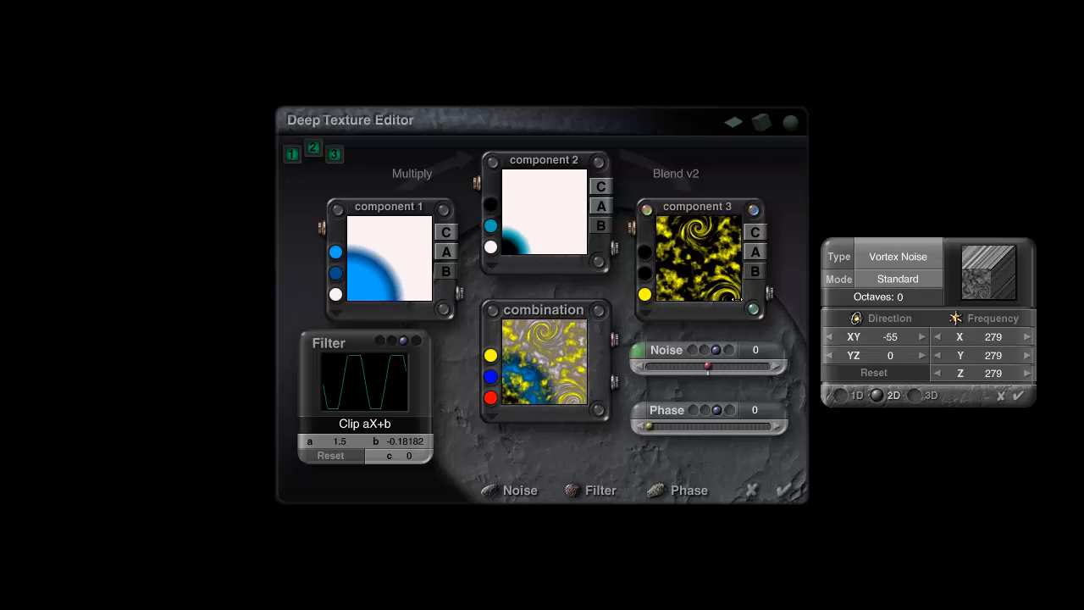
{"action": "left_click_drag", "start_coordinate": [649, 426], "coordinate": [700, 426]}
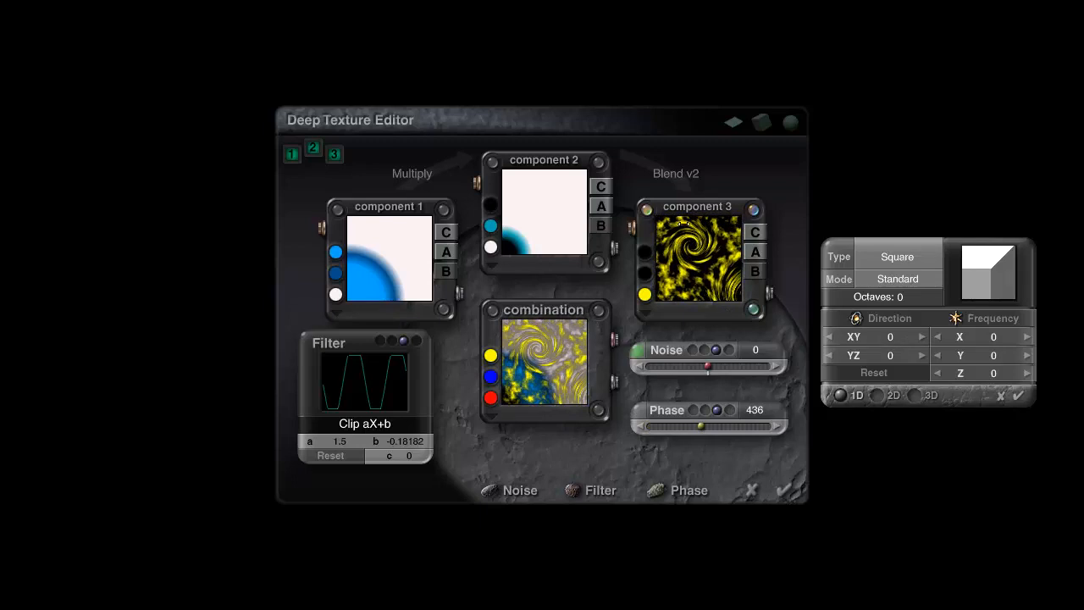
{"action": "left_click", "coordinate": [645, 359]}
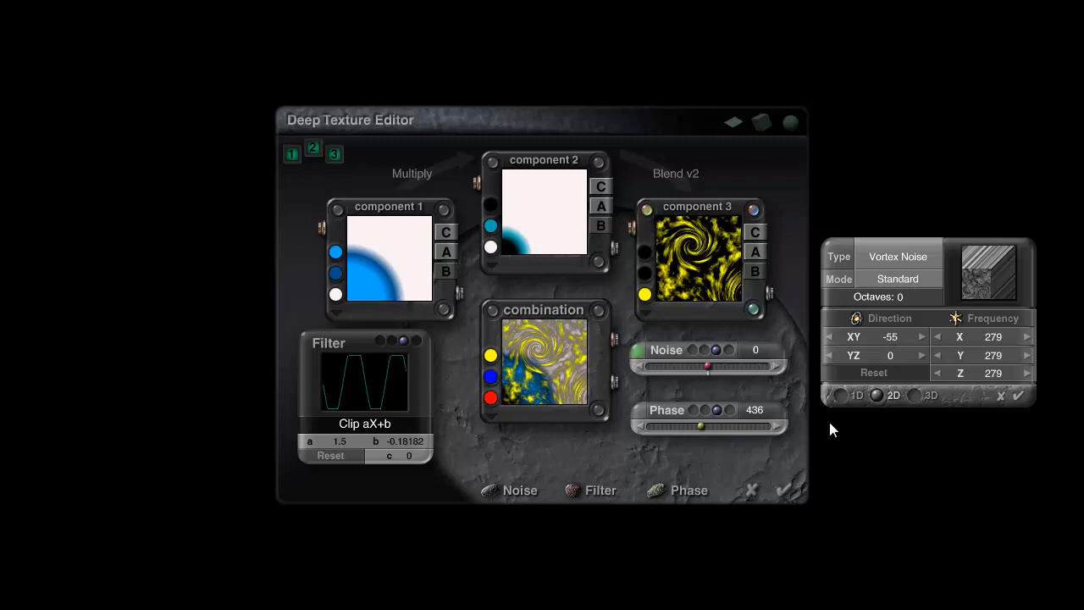
- Try the Square phase in 2D, returning the phase amount and the vortex noise's XY direction to 0
{"action": "left_click", "coordinate": [642, 418]}
{"action": "left_click", "coordinate": [877, 396]}
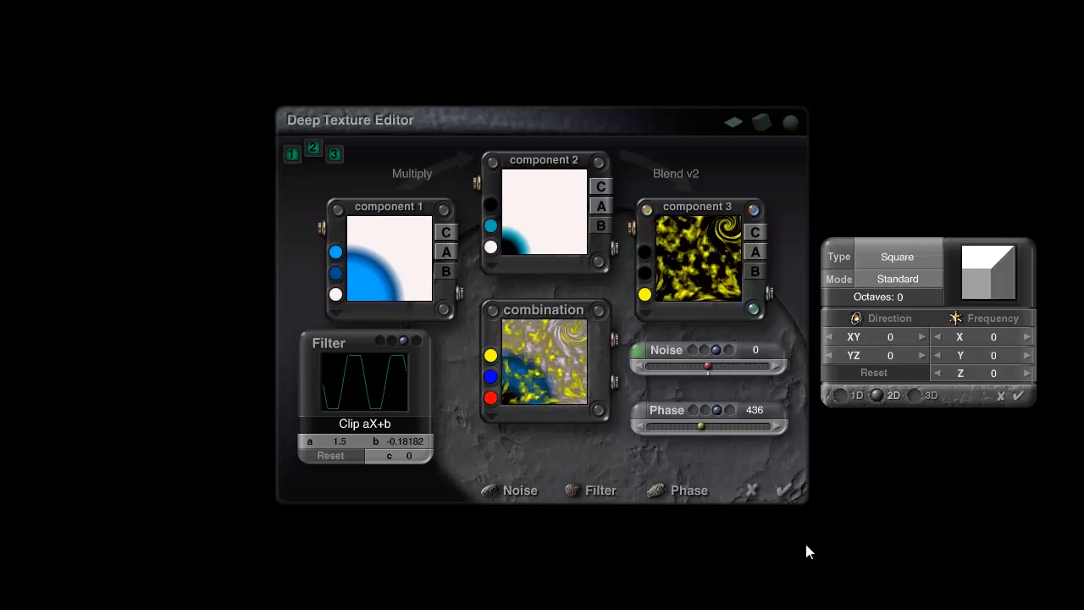
{"action": "left_click_drag", "start_coordinate": [697, 426], "coordinate": [614, 422]}
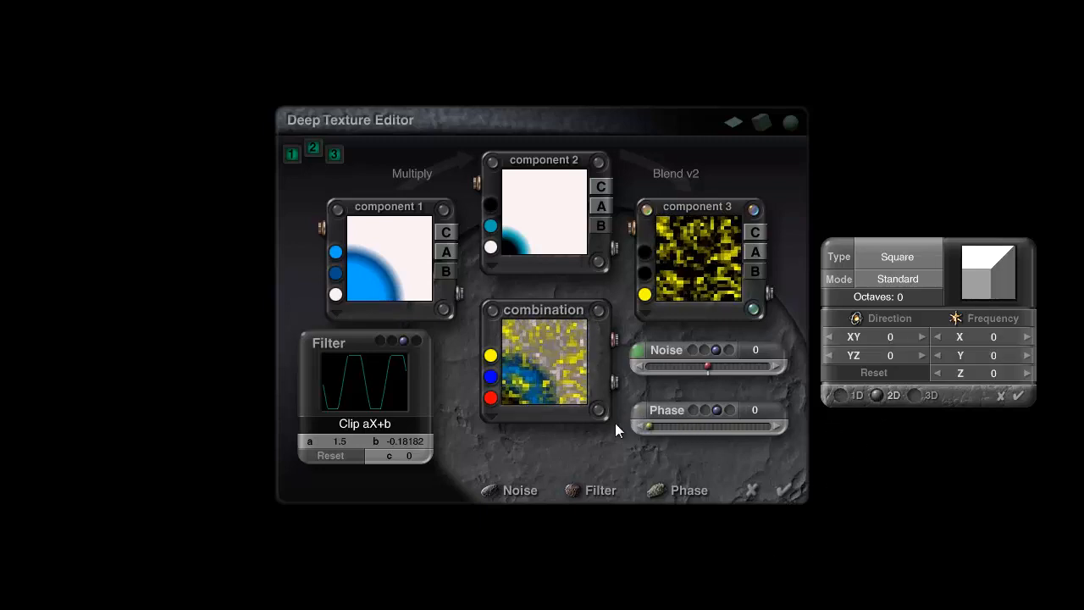
{"action": "left_click", "coordinate": [634, 354]}
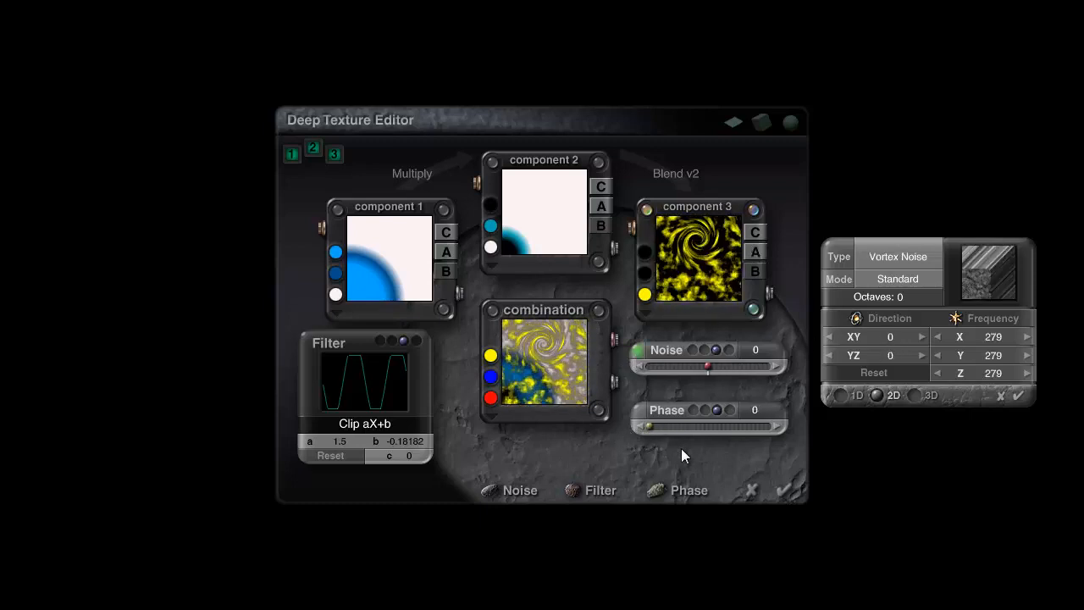
{"action": "mouse_move", "coordinate": [655, 426]}
{"action": "left_mouse_down"}
{"action": "mouse_move", "coordinate": [687, 431]}
{"action": "mouse_move", "coordinate": [651, 426]}
{"action": "left_mouse_up"}
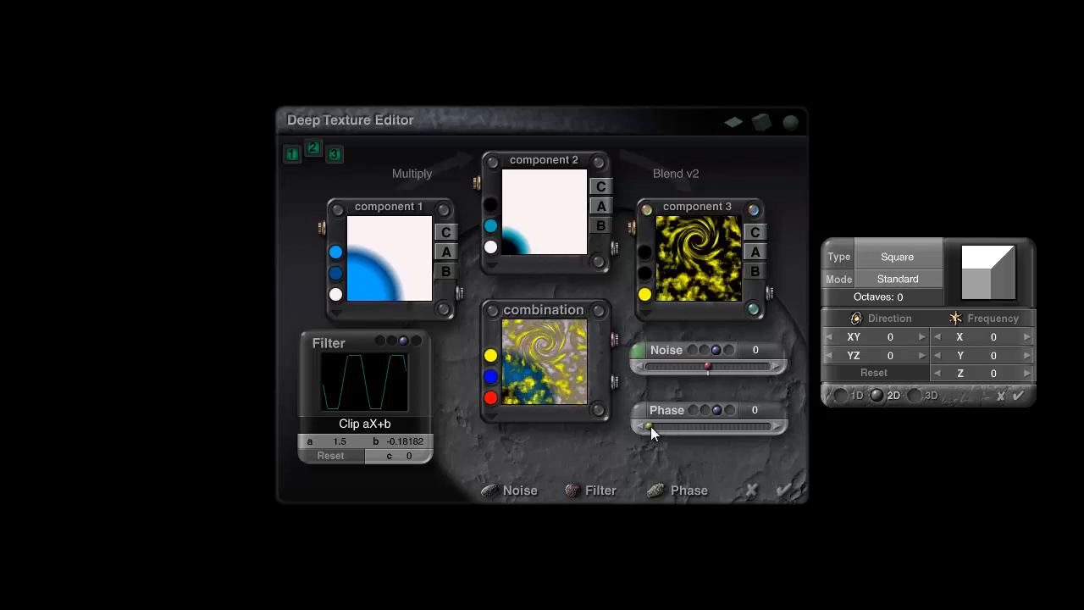
- Switch the Square phase to 3D, set the phase amount to 7 and reopen the vortex noise settings
{"action": "left_click", "coordinate": [916, 395]}
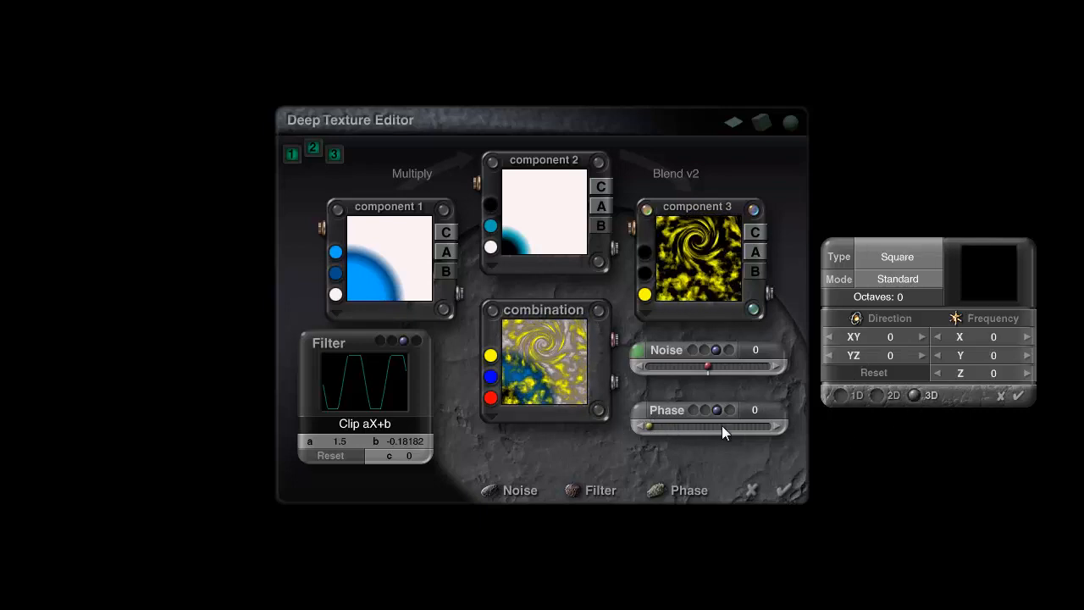
{"action": "mouse_move", "coordinate": [655, 427]}
{"action": "left_mouse_down"}
{"action": "mouse_move", "coordinate": [677, 428]}
{"action": "mouse_move", "coordinate": [636, 428]}
{"action": "left_mouse_up"}
{"action": "left_click", "coordinate": [637, 350]}
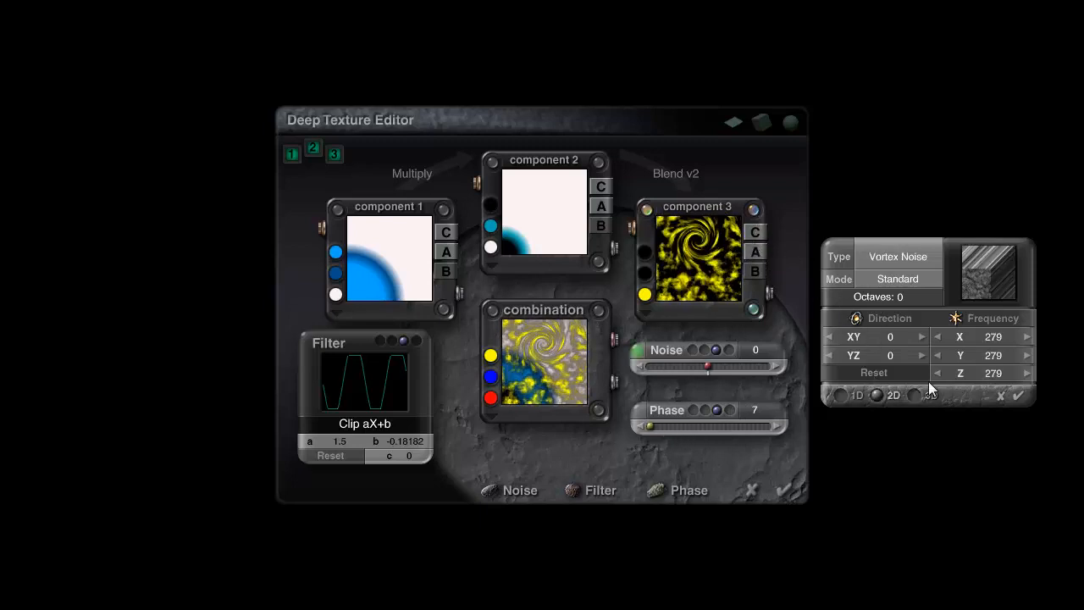
- Switch component 3's vortex noise back to 3D, try out the phase amount and return it to 0
{"action": "left_click_drag", "start_coordinate": [649, 435], "coordinate": [688, 431]}
{"action": "left_click_drag", "start_coordinate": [615, 433], "coordinate": [656, 395]}
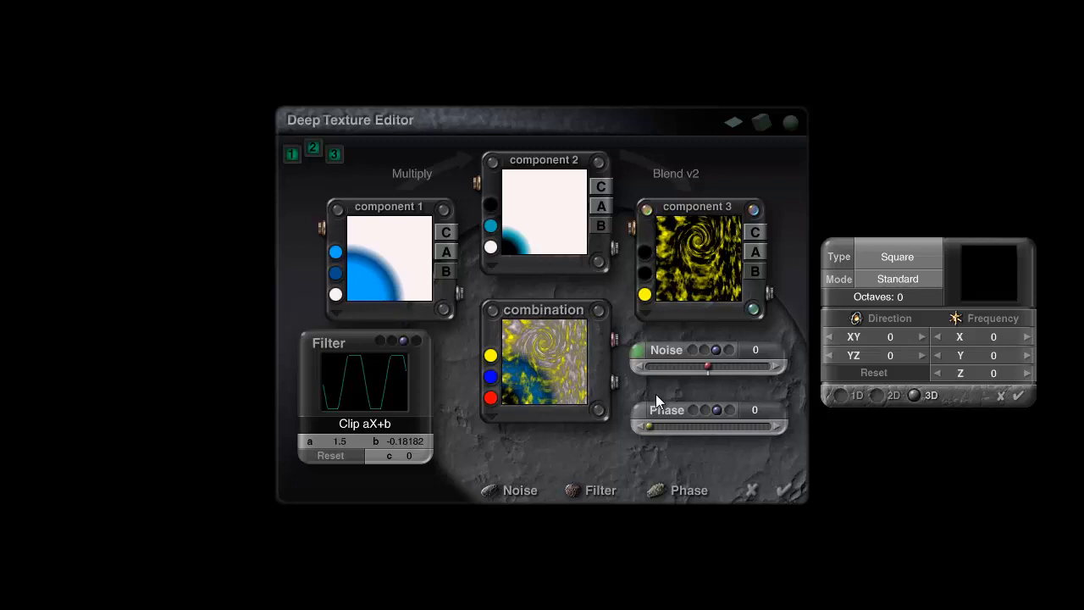
{"action": "left_click", "coordinate": [636, 349]}
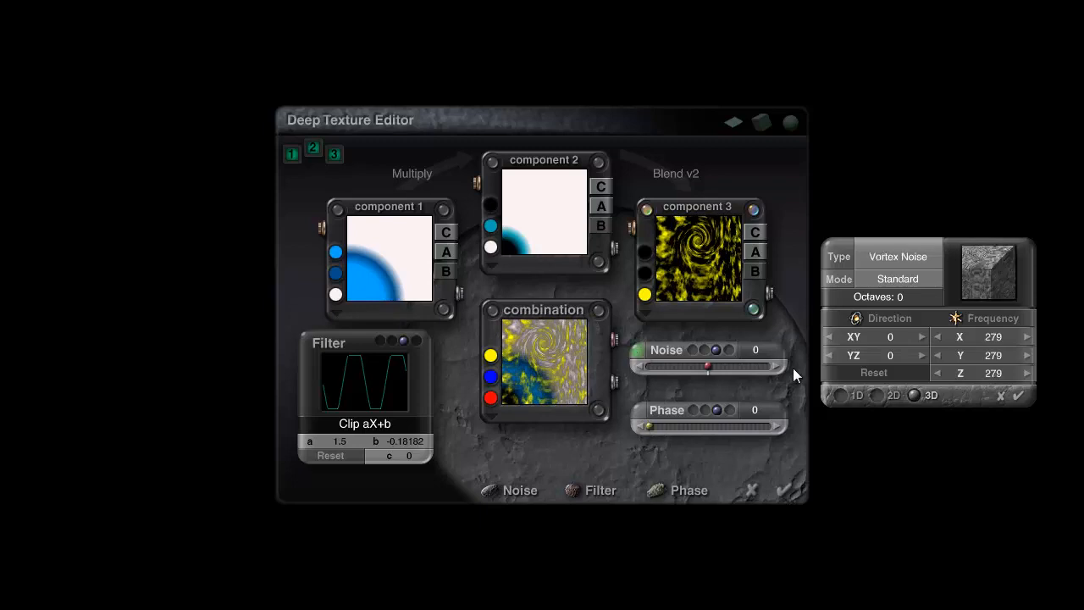
{"action": "left_click", "coordinate": [897, 279]}
{"action": "left_click", "coordinate": [903, 258]}
{"action": "left_click", "coordinate": [1018, 395]}
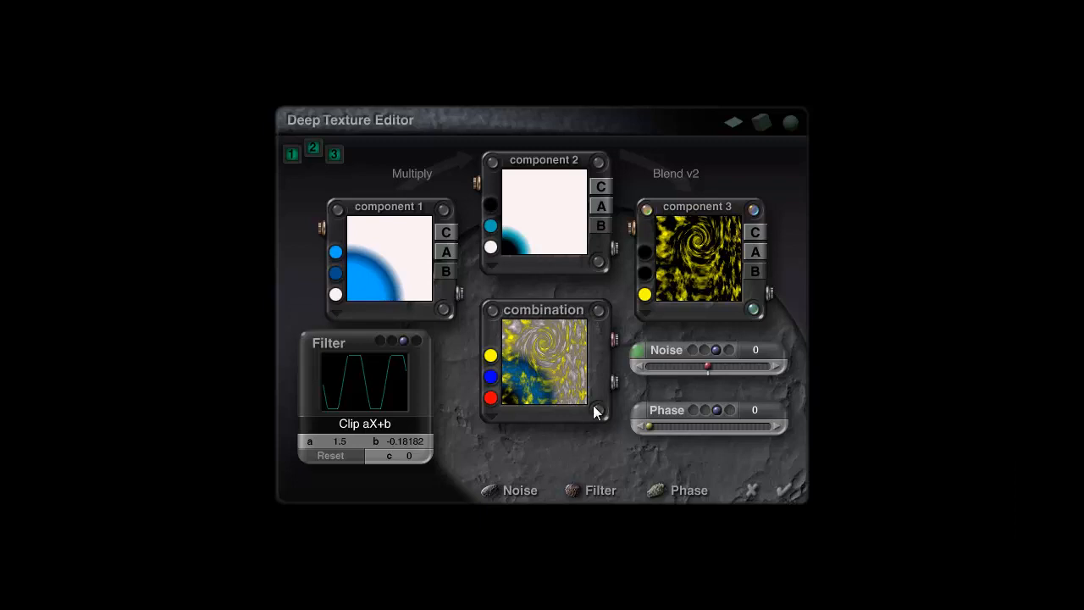
- Change component 3's phase type to Sine and try out the phase amount, ending at 0
{"action": "left_click", "coordinate": [637, 411]}
{"action": "left_click", "coordinate": [896, 279]}
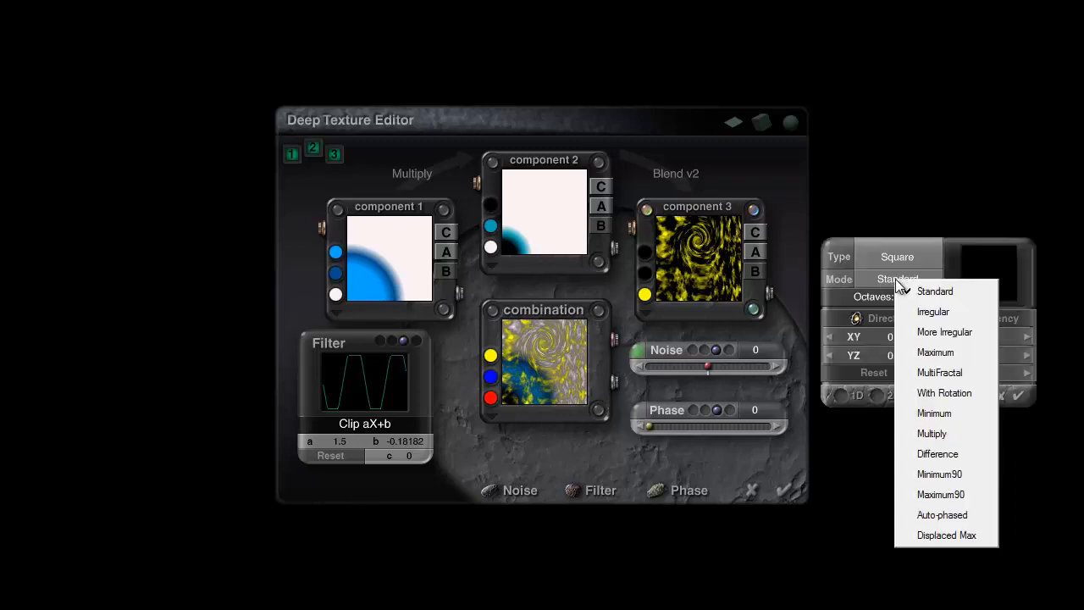
{"action": "left_click", "coordinate": [897, 254]}
{"action": "left_click", "coordinate": [897, 254]}
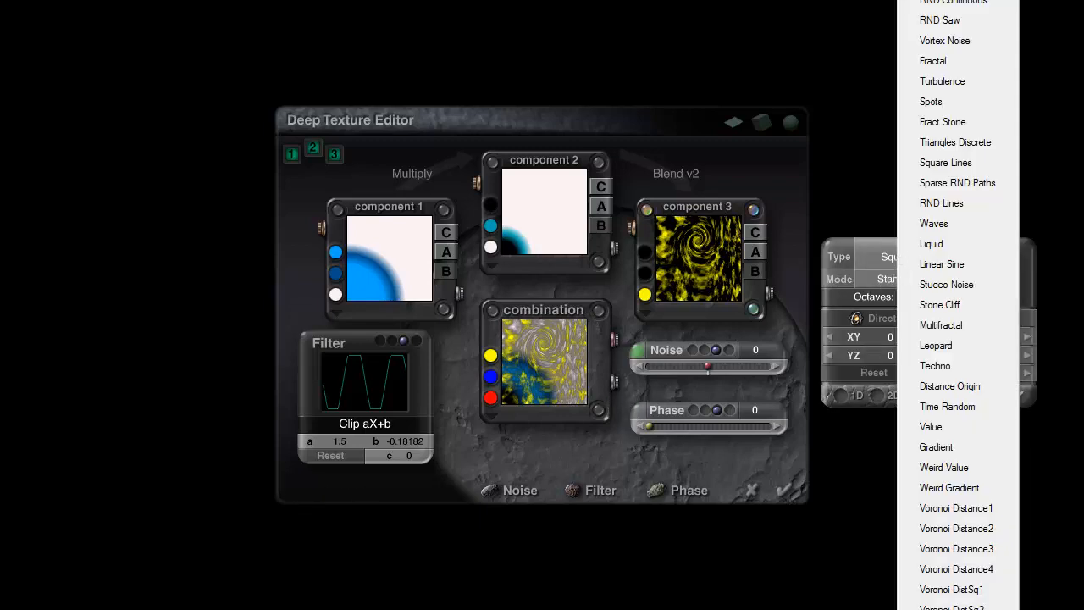
{"action": "left_click", "coordinate": [938, 39]}
{"action": "mouse_move", "coordinate": [649, 429]}
{"action": "left_mouse_down"}
{"action": "mouse_move", "coordinate": [750, 424]}
{"action": "mouse_move", "coordinate": [637, 421]}
{"action": "left_mouse_up"}
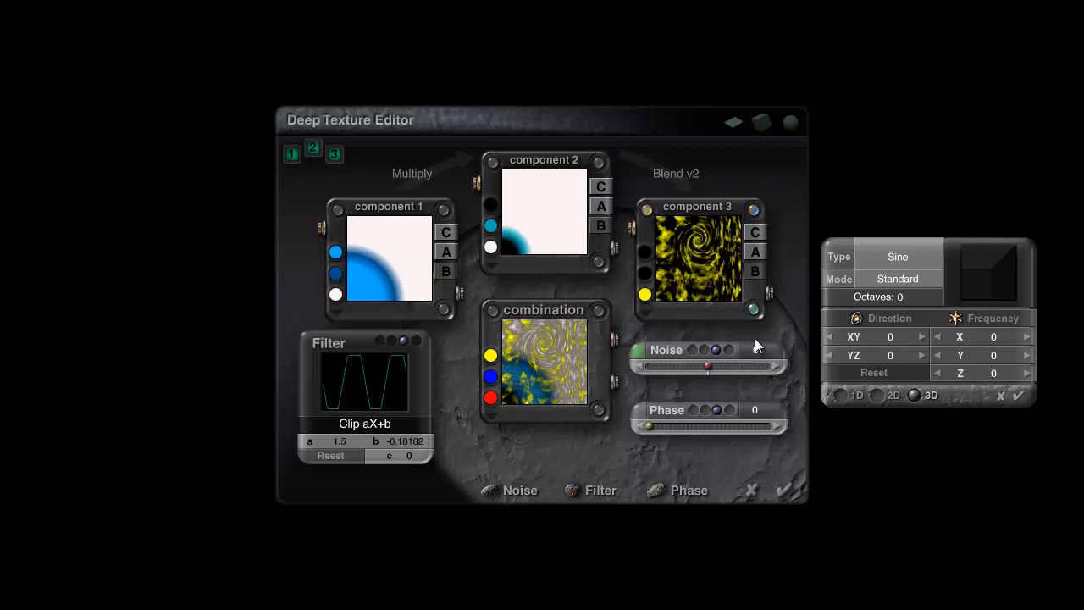
{"action": "left_click", "coordinate": [1001, 396]}
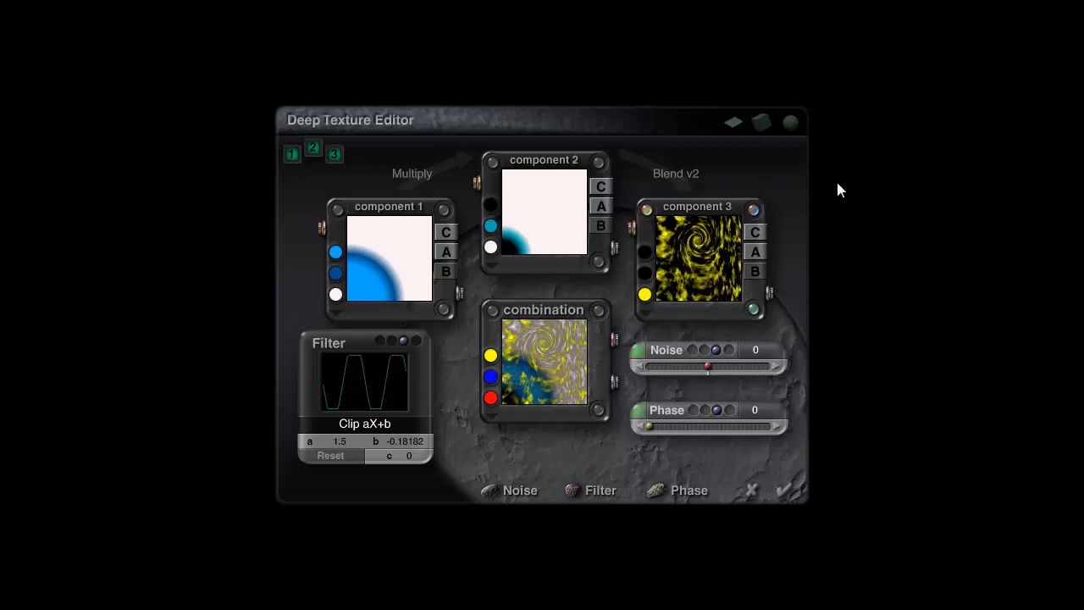
- Preview the material on a cube and a sphere while varying the phase amount, ending with the flat preview and phase 0
{"action": "left_click", "coordinate": [762, 122]}
{"action": "left_click_drag", "start_coordinate": [660, 424], "coordinate": [649, 424]}
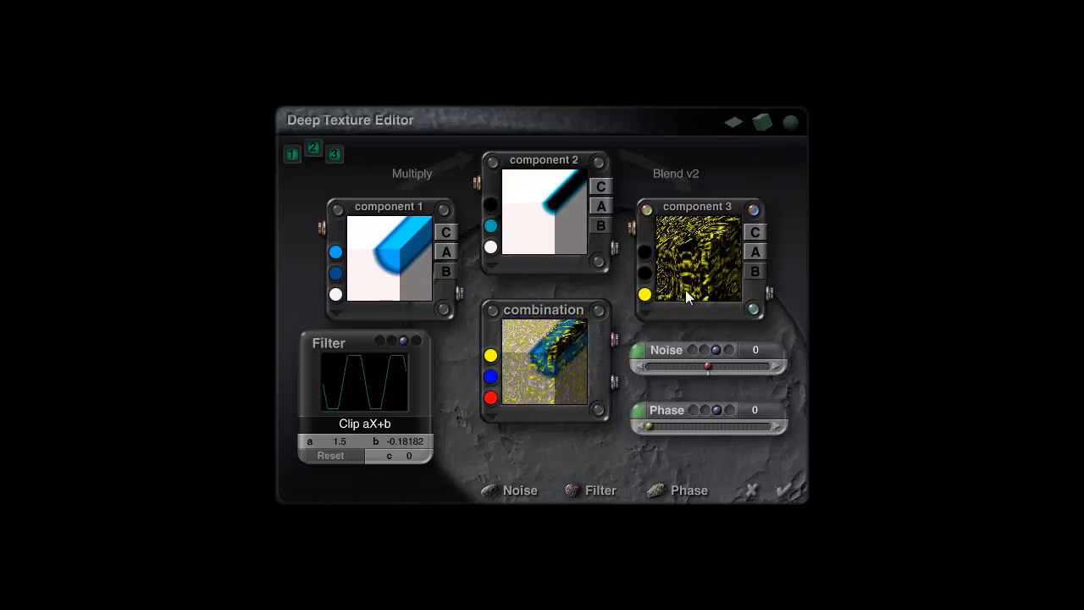
{"action": "left_click", "coordinate": [790, 122]}
{"action": "left_click_drag", "start_coordinate": [671, 428], "coordinate": [649, 426]}
{"action": "left_click", "coordinate": [734, 122]}
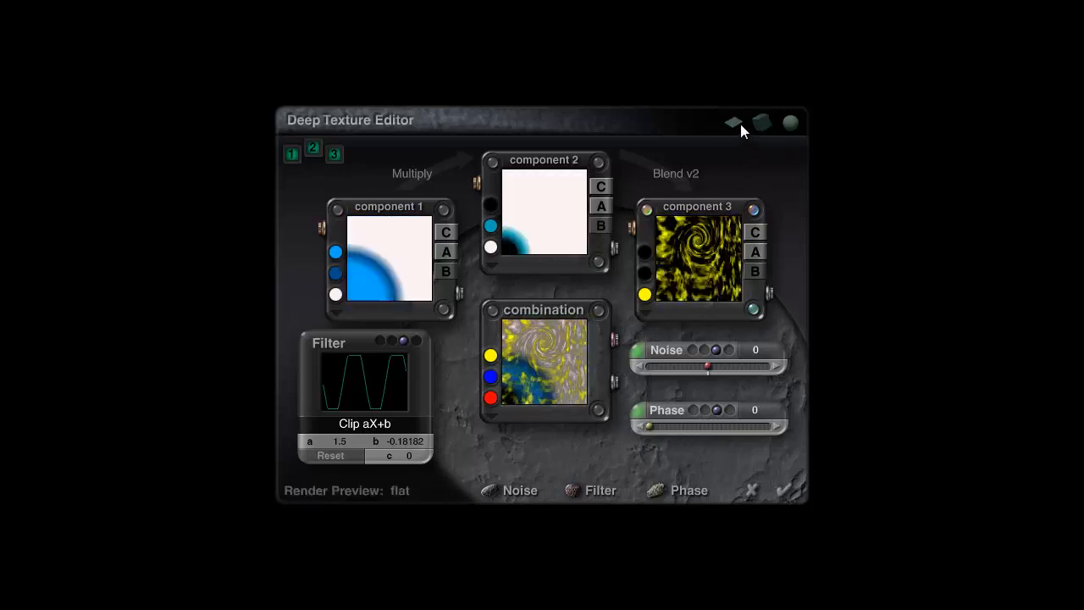
- Review component 3's vortex noise settings
{"action": "left_click", "coordinate": [638, 352]}
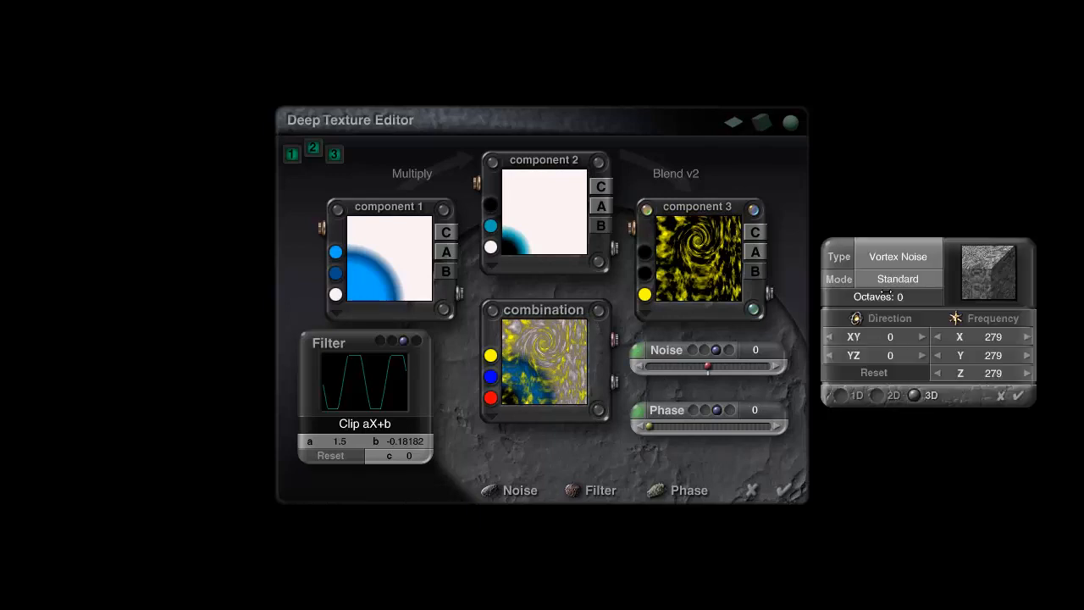
{"action": "left_click", "coordinate": [1018, 397]}
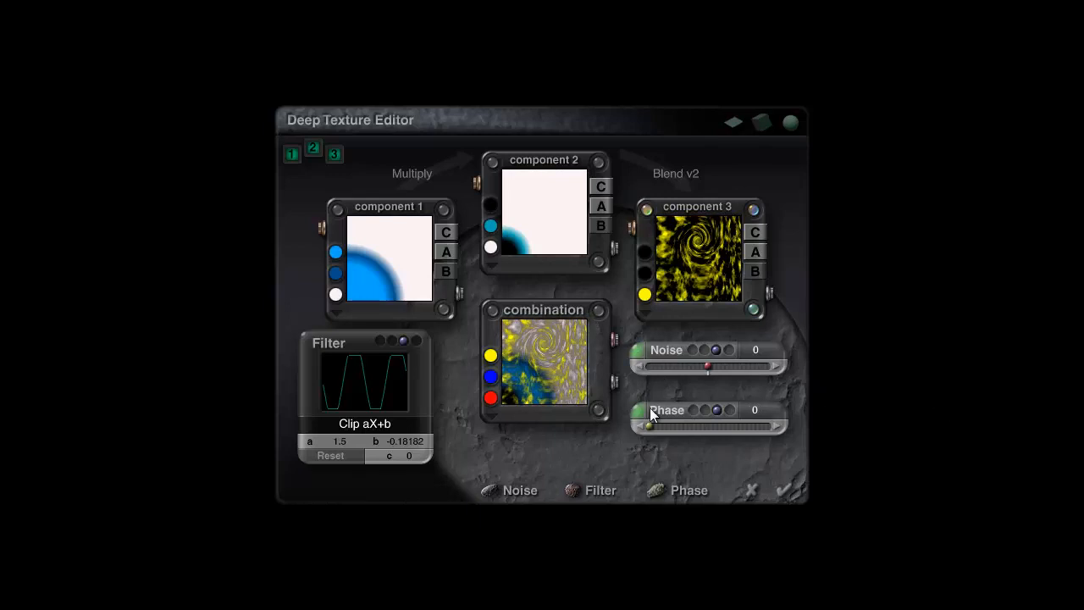
{"action": "left_click", "coordinate": [638, 349]}
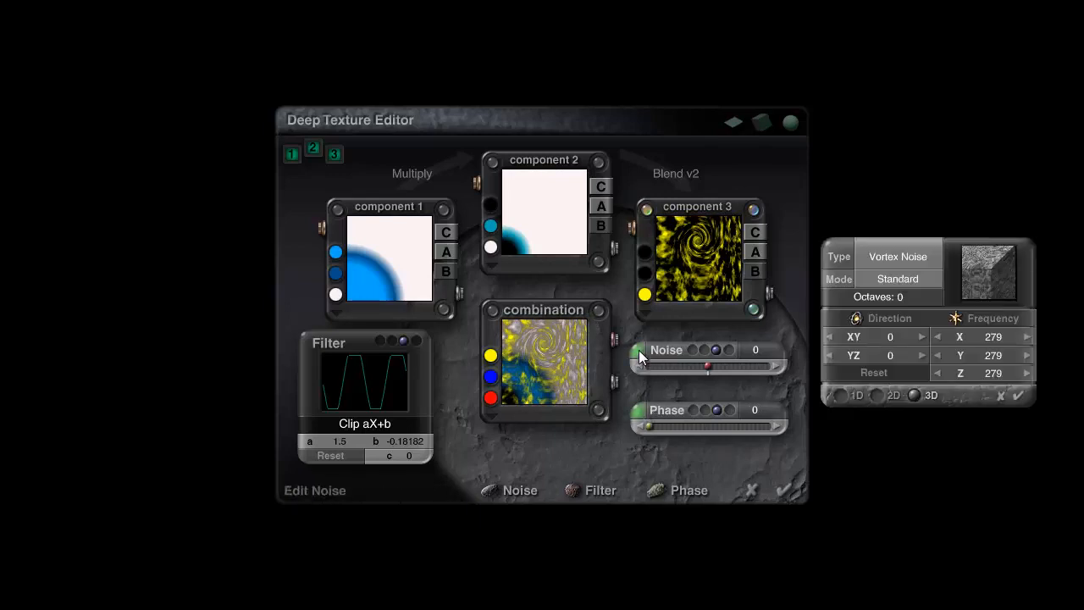
{"action": "left_click", "coordinate": [1018, 394]}
- Switch the Sine phase to 2D and try out the phase amount, ending at 0
{"action": "left_click", "coordinate": [637, 411]}
{"action": "left_click", "coordinate": [895, 257]}
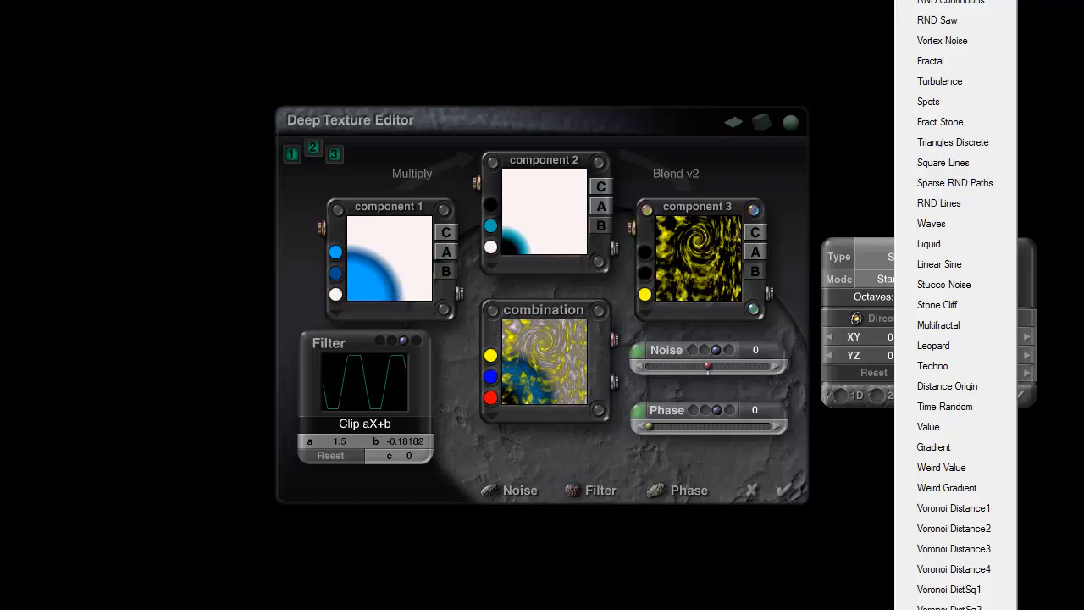
{"action": "left_click", "coordinate": [1044, 185]}
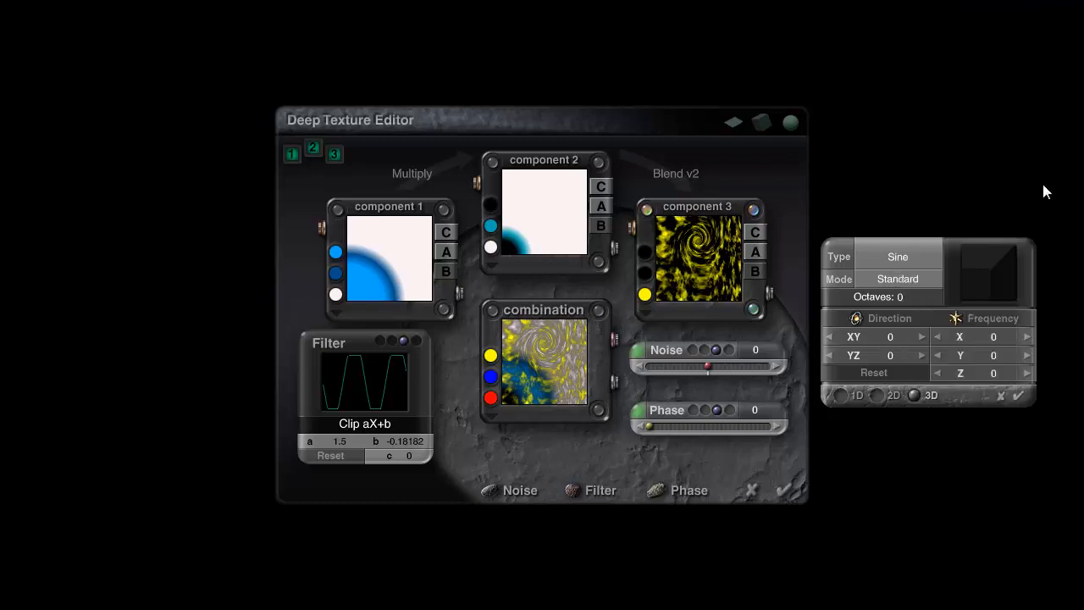
{"action": "left_click", "coordinate": [878, 395]}
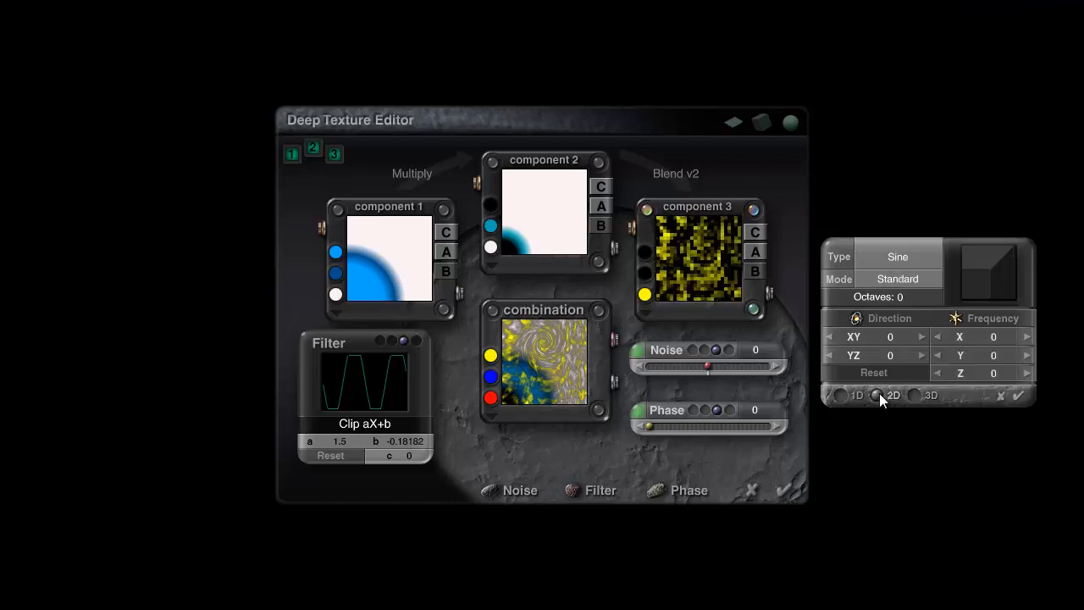
{"action": "mouse_move", "coordinate": [647, 426]}
{"action": "left_mouse_down"}
{"action": "mouse_move", "coordinate": [757, 416]}
{"action": "mouse_move", "coordinate": [674, 413]}
{"action": "mouse_move", "coordinate": [761, 412]}
{"action": "mouse_move", "coordinate": [626, 413]}
{"action": "mouse_move", "coordinate": [659, 429]}
{"action": "left_mouse_up"}
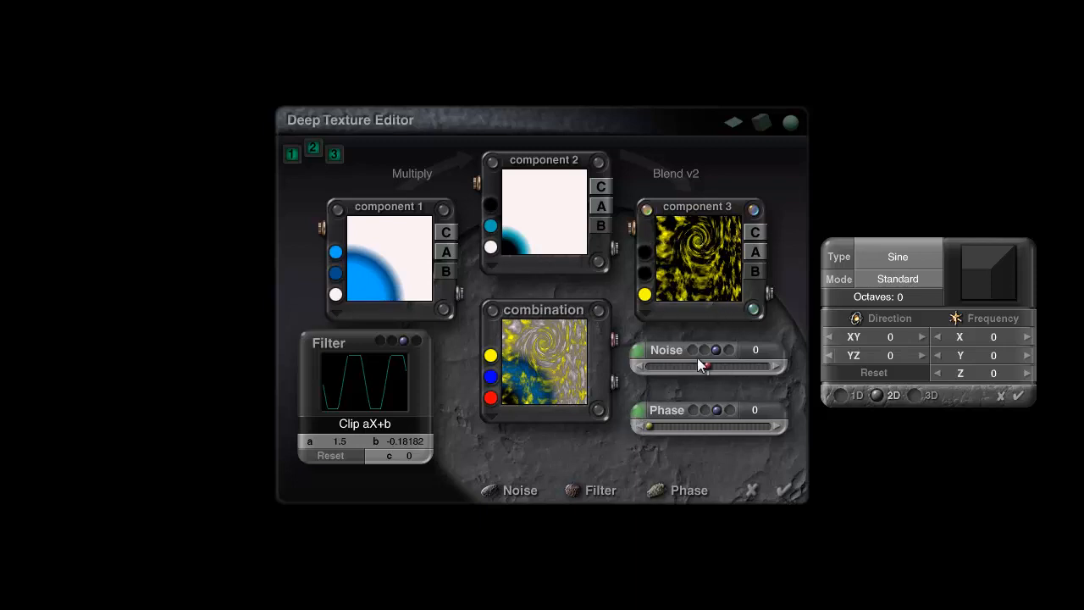
- Try turning the vortex noise's XY direction to -37 and varying the Sine phase amount, ending at 0
{"action": "left_click", "coordinate": [647, 363]}
{"action": "left_click_drag", "start_coordinate": [890, 337], "coordinate": [890, 336]}
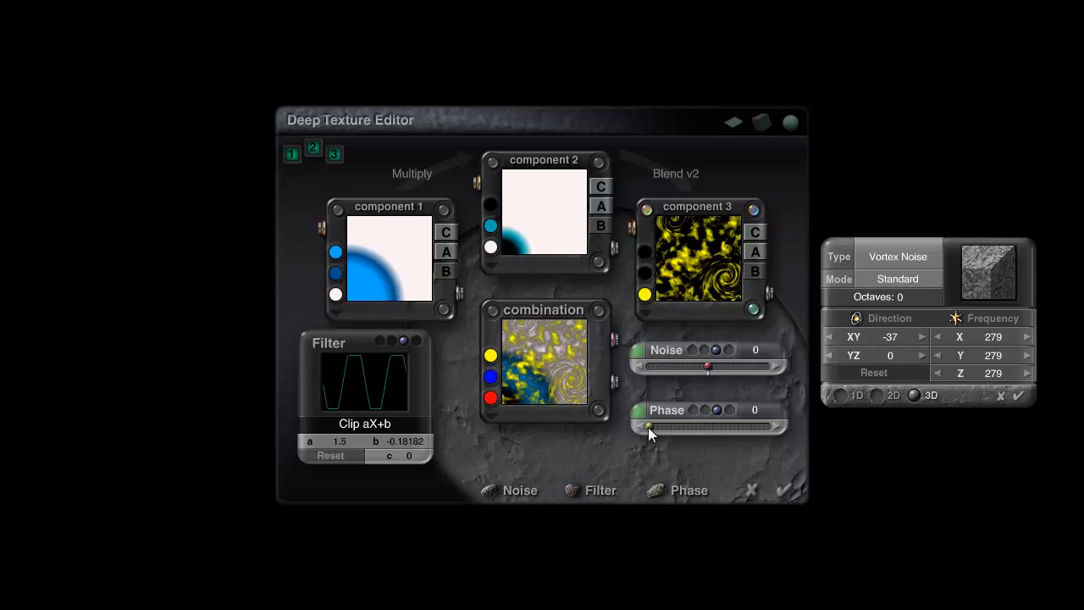
{"action": "mouse_move", "coordinate": [649, 428]}
{"action": "left_mouse_down"}
{"action": "mouse_move", "coordinate": [689, 434]}
{"action": "mouse_move", "coordinate": [641, 436]}
{"action": "left_mouse_up"}
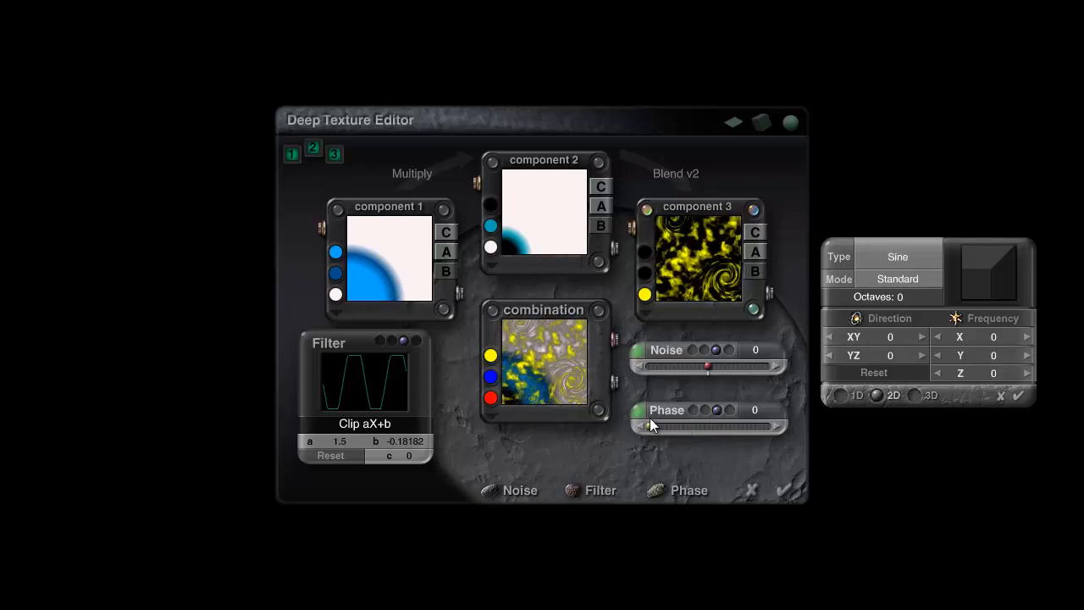
- Change the phase type to Fractal with frequency 2265 on all axes and set the phase amount to 7
{"action": "left_click", "coordinate": [902, 256]}
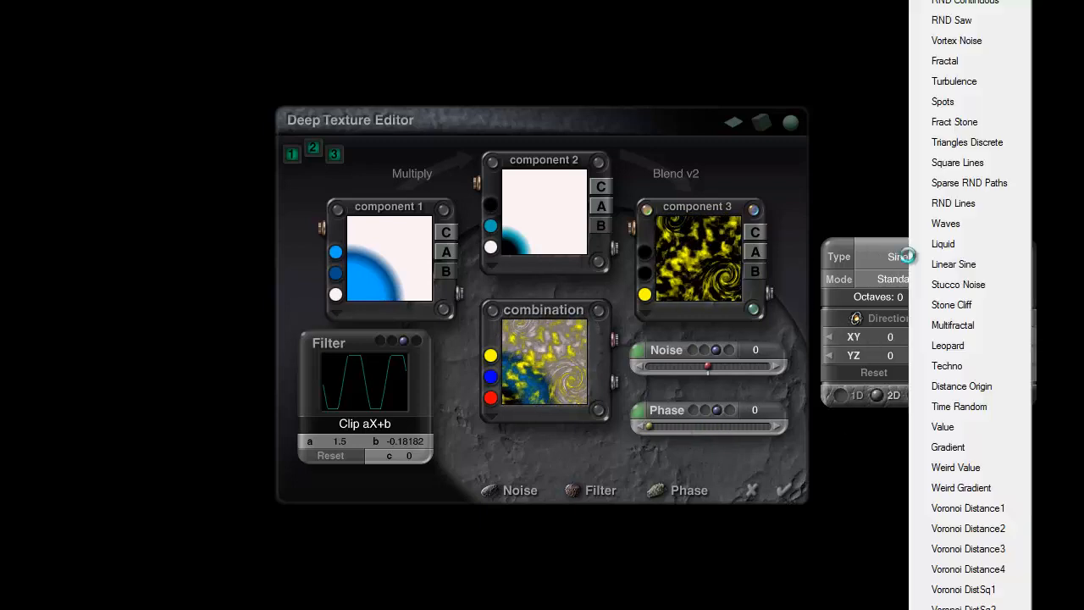
{"action": "left_click", "coordinate": [968, 60]}
{"action": "left_click_drag", "start_coordinate": [972, 319], "coordinate": [1012, 320]}
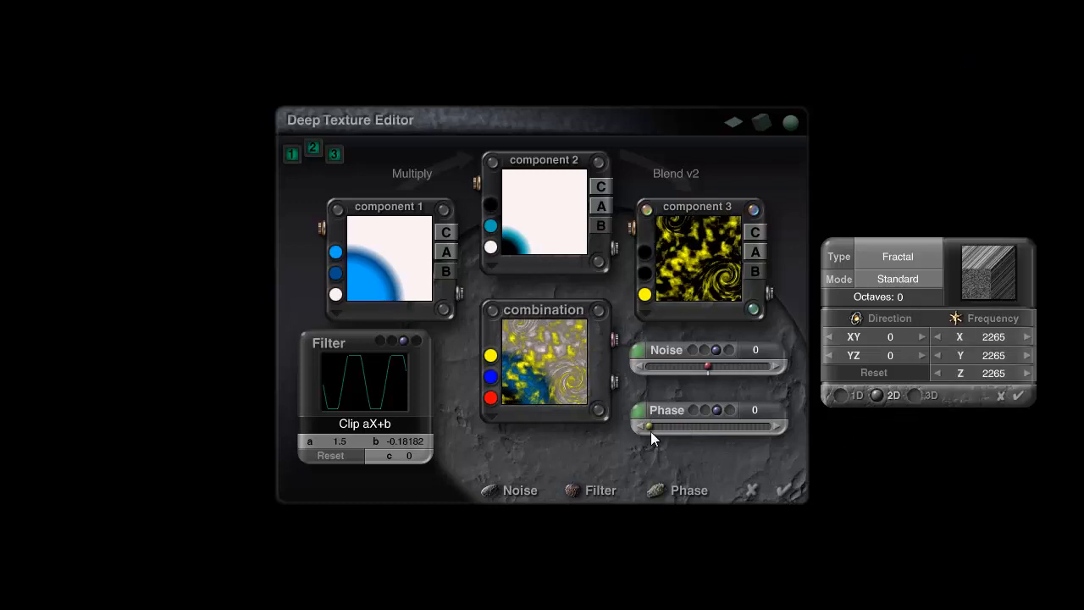
{"action": "left_click_drag", "start_coordinate": [648, 428], "coordinate": [612, 423]}
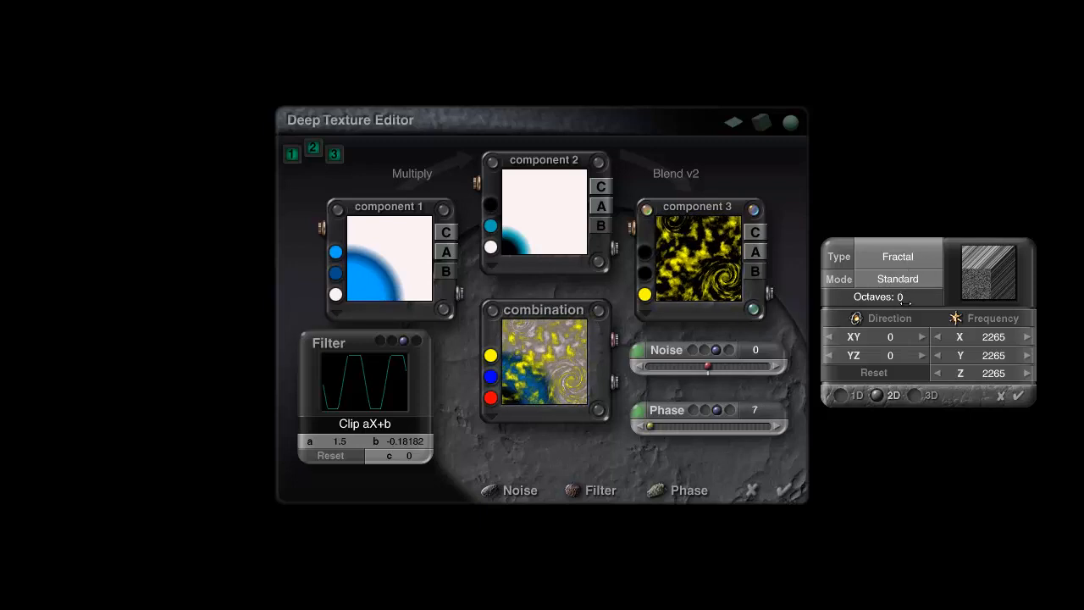
- Give the Fractal phase 4 octaves and frequency 4596 on all axes, trying a phase amount of 42 before returning it to 0
{"action": "left_click_drag", "start_coordinate": [903, 298], "coordinate": [920, 305]}
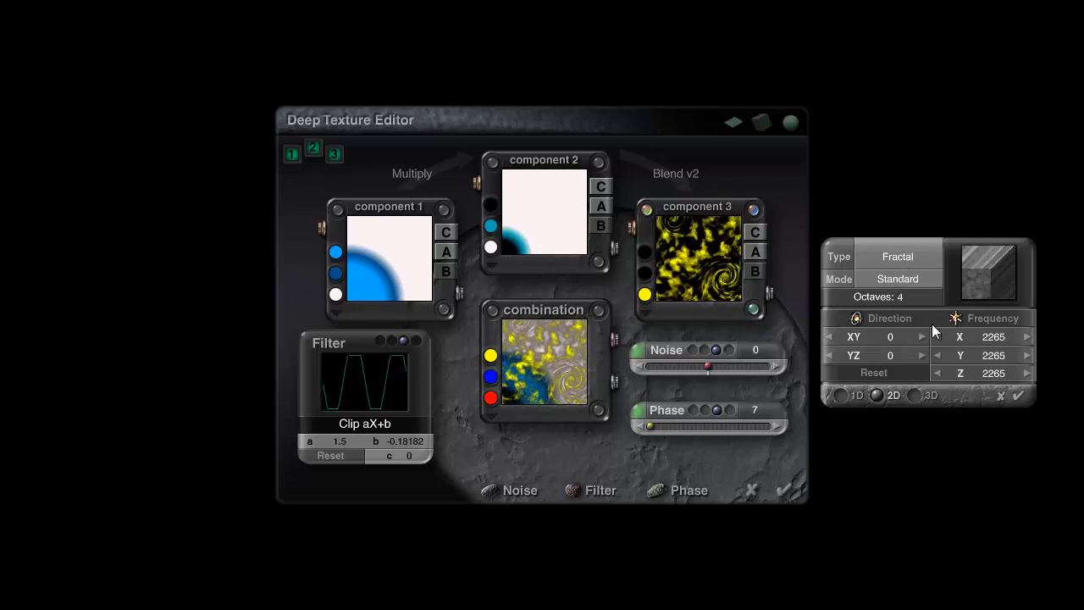
{"action": "left_click_drag", "start_coordinate": [991, 318], "coordinate": [1027, 318]}
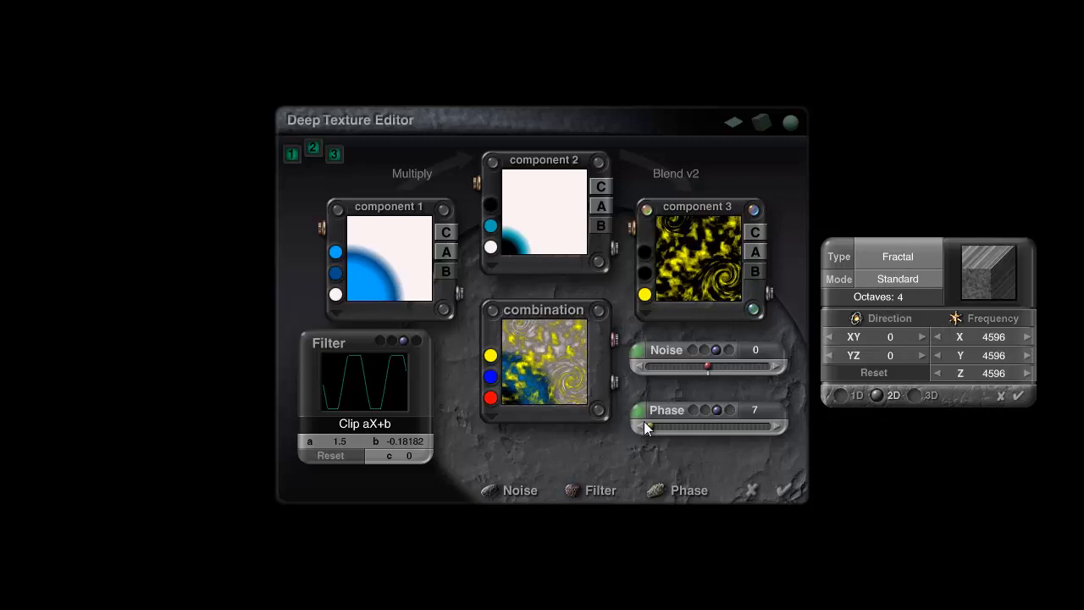
{"action": "left_click_drag", "start_coordinate": [646, 428], "coordinate": [654, 426]}
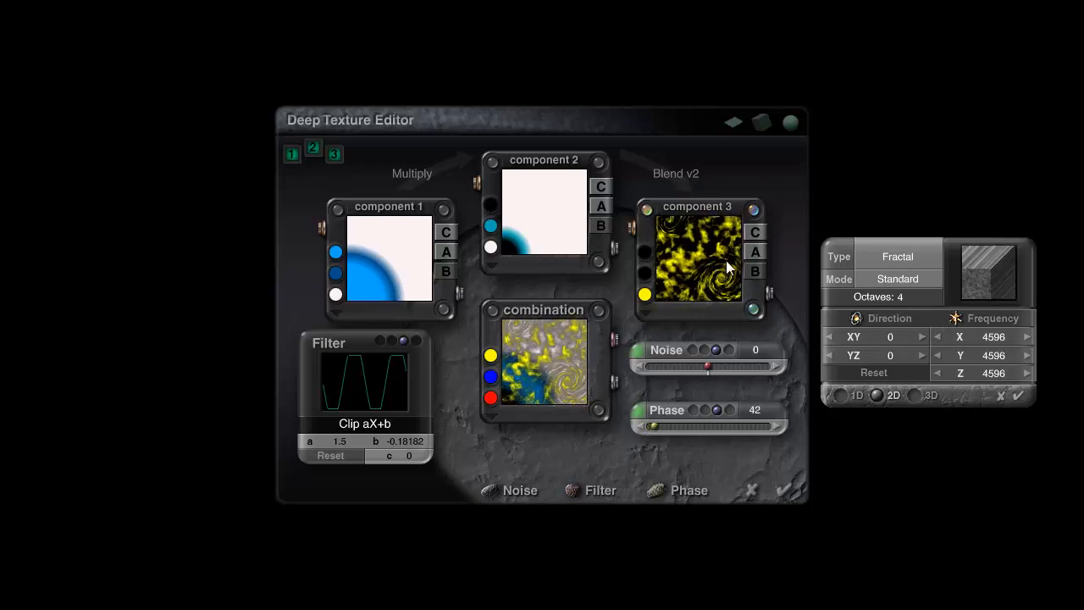
{"action": "left_click", "coordinate": [648, 426]}
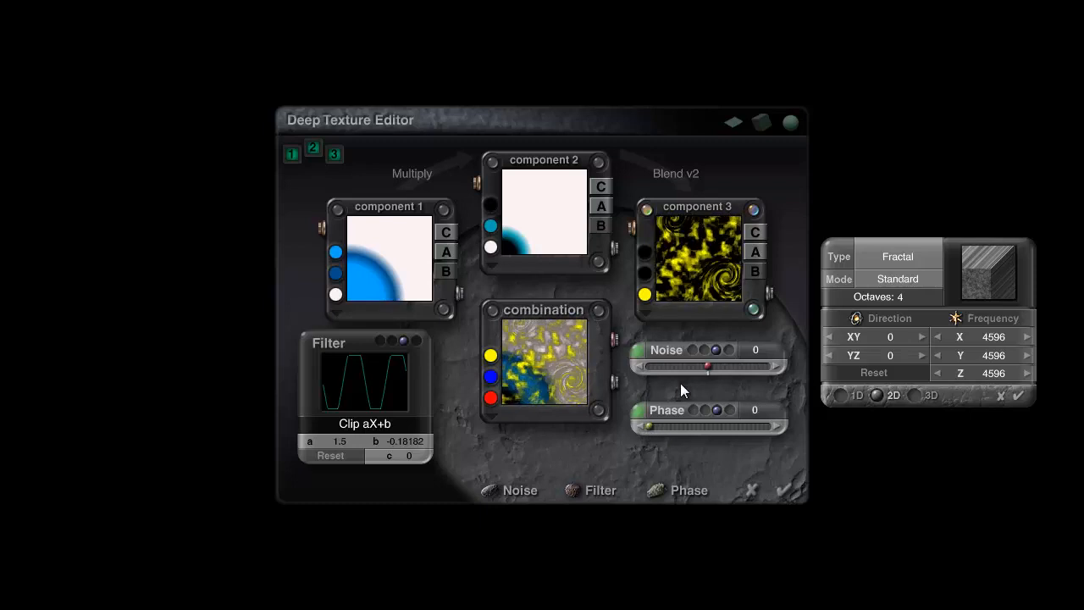
{"action": "left_click", "coordinate": [1016, 397]}
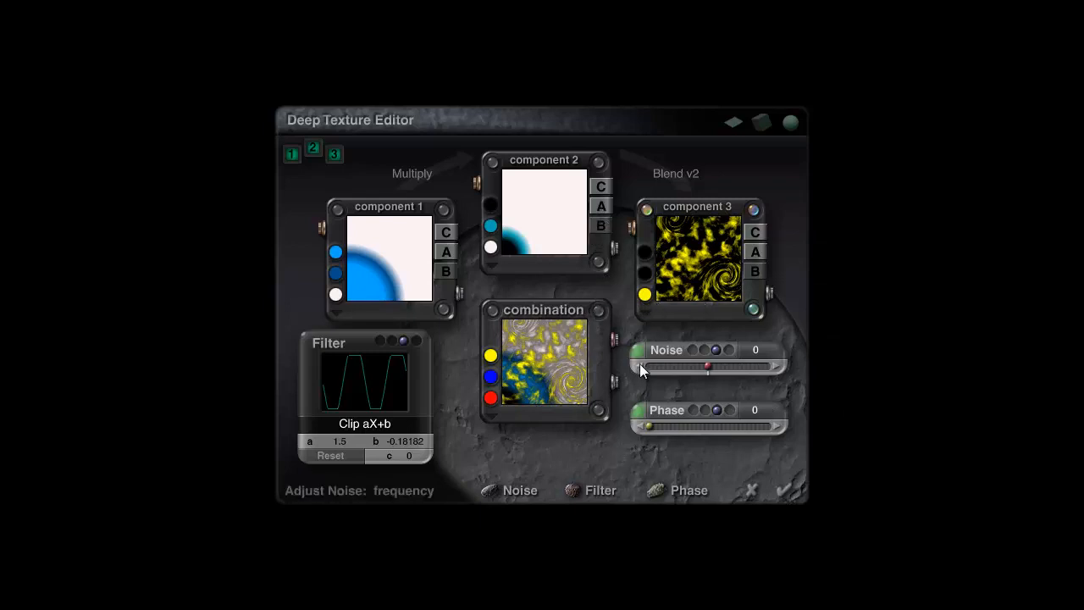
- Review the Fractal phase settings and reset the vortex noise's direction to 0
{"action": "left_click", "coordinate": [640, 414]}
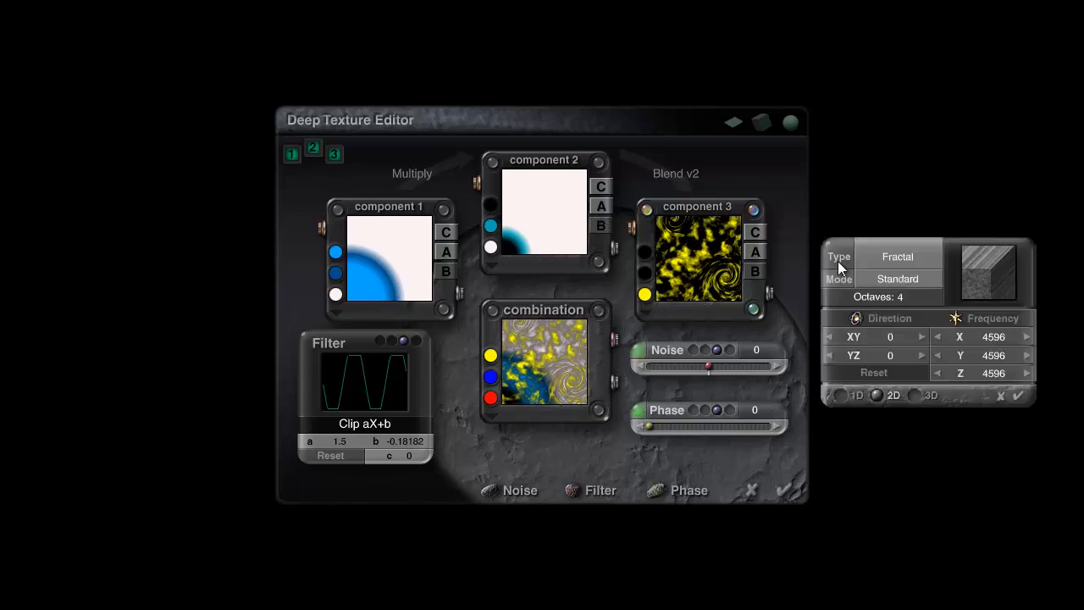
{"action": "left_click", "coordinate": [1026, 396]}
{"action": "left_click", "coordinate": [635, 351]}
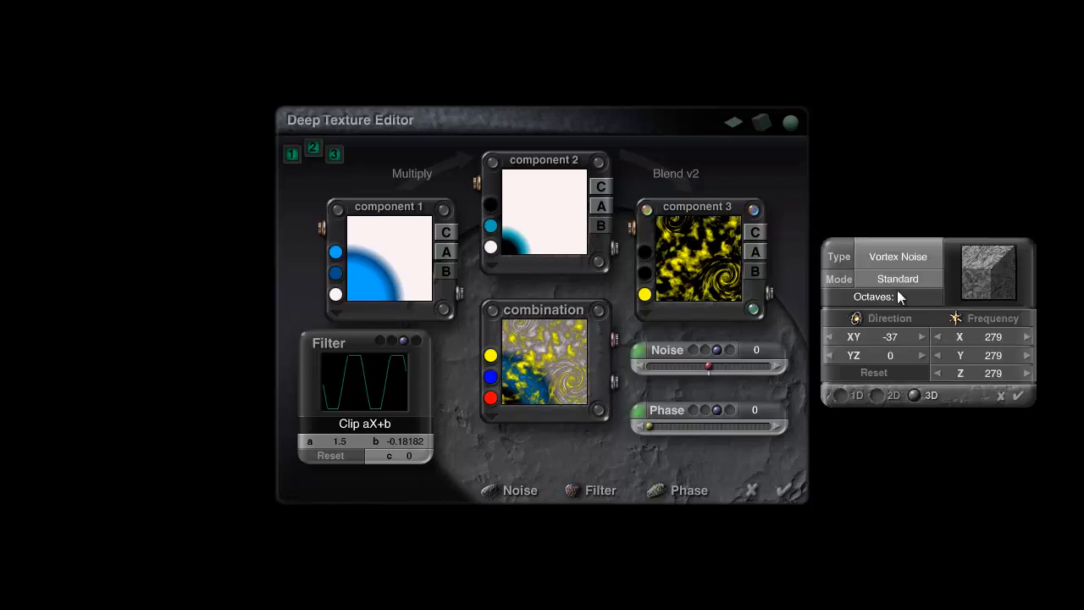
{"action": "left_click", "coordinate": [892, 371]}
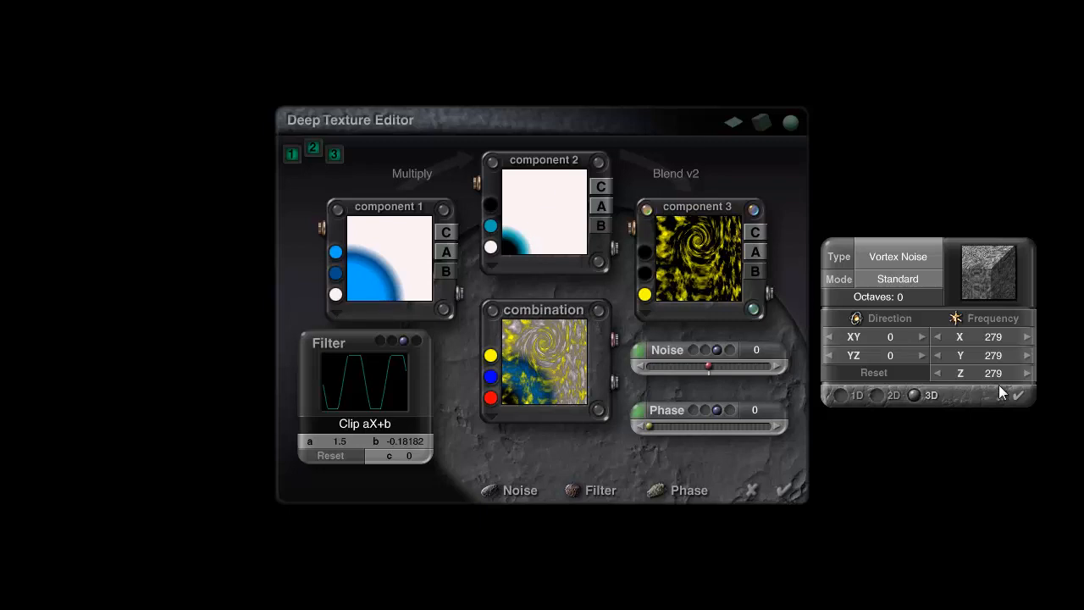
{"action": "left_click", "coordinate": [1019, 394]}
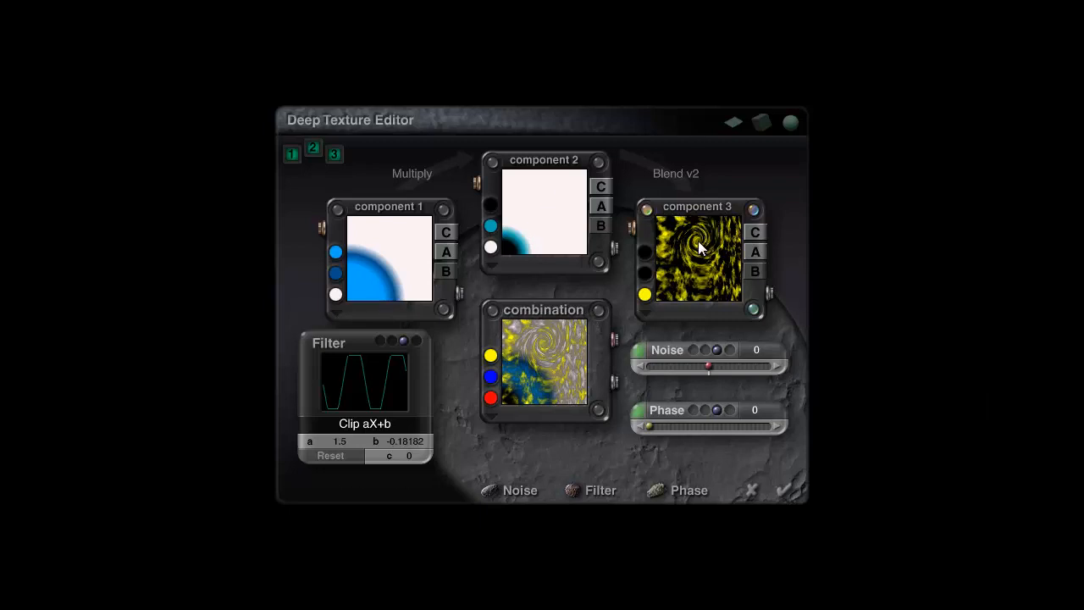
- Look at component 2's settings, return to component 3 and set its vortex noise XY direction to -55
{"action": "left_click", "coordinate": [599, 162]}
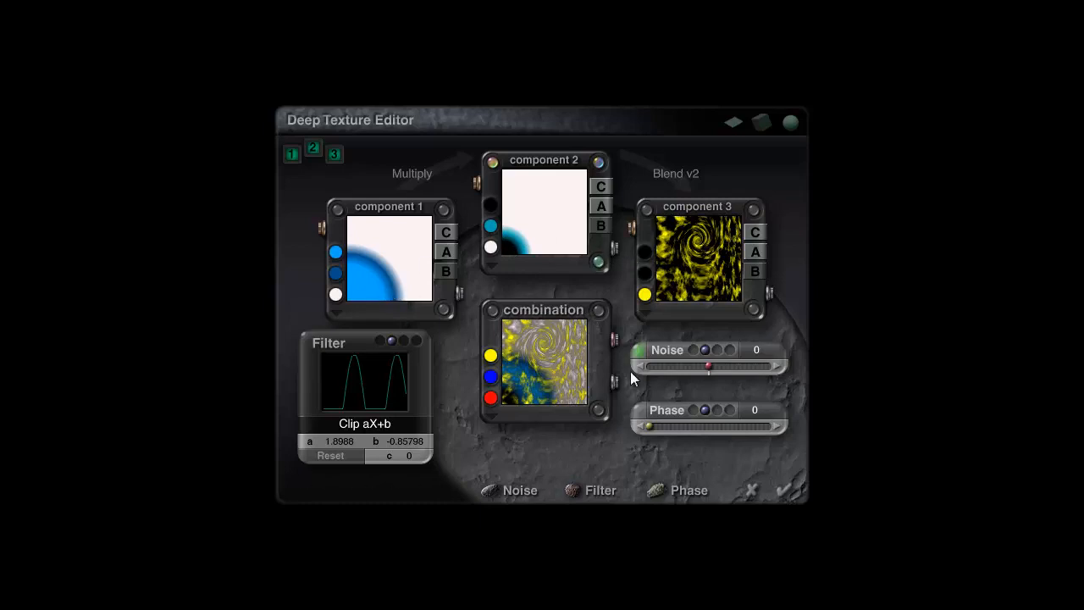
{"action": "left_click", "coordinate": [647, 210]}
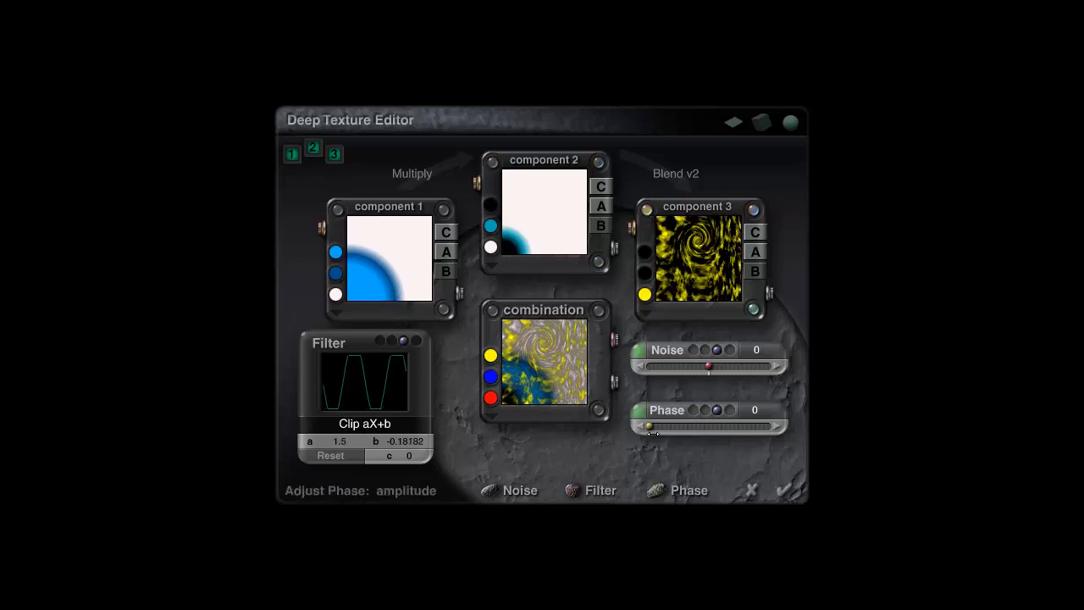
{"action": "left_click", "coordinate": [636, 351]}
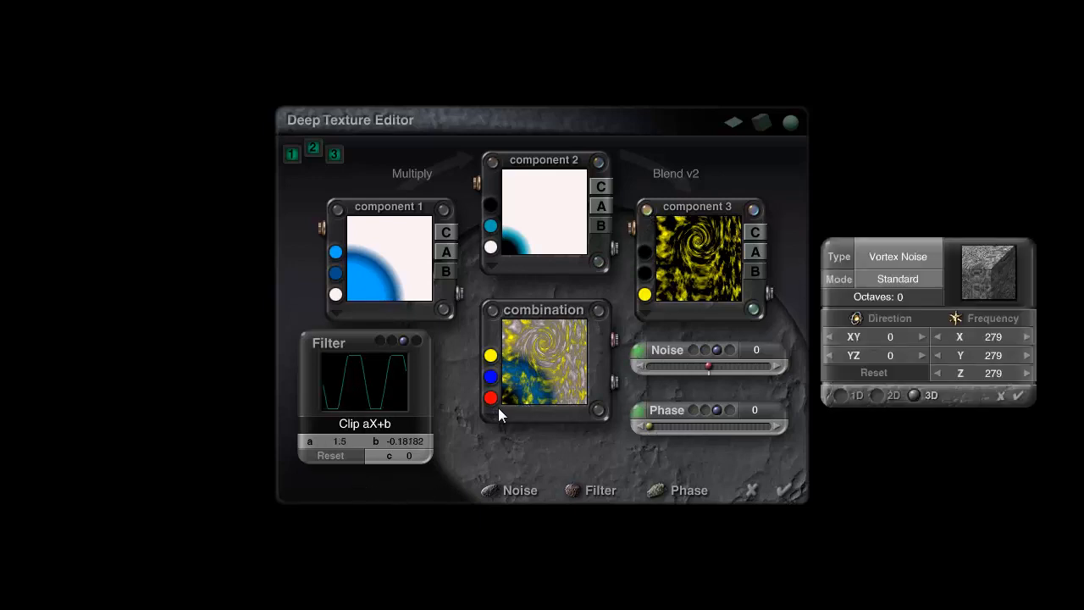
{"action": "left_click_drag", "start_coordinate": [894, 335], "coordinate": [890, 336]}
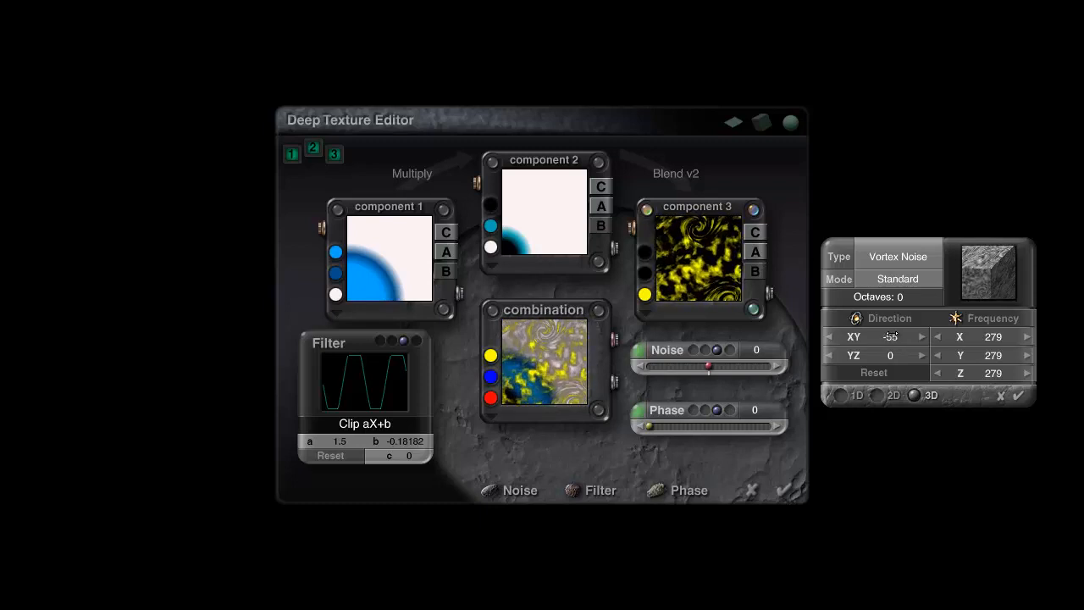
{"action": "left_click", "coordinate": [1017, 395]}
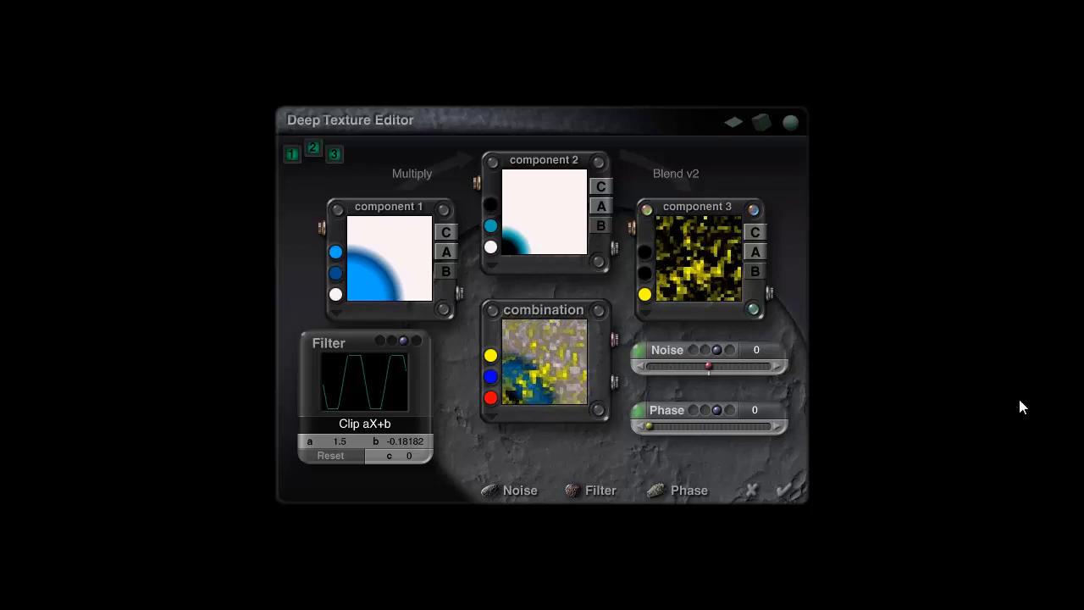
- Open the combination's phase settings and choose Sine as its type, after trying Linear Sine
{"action": "left_click", "coordinate": [642, 426]}
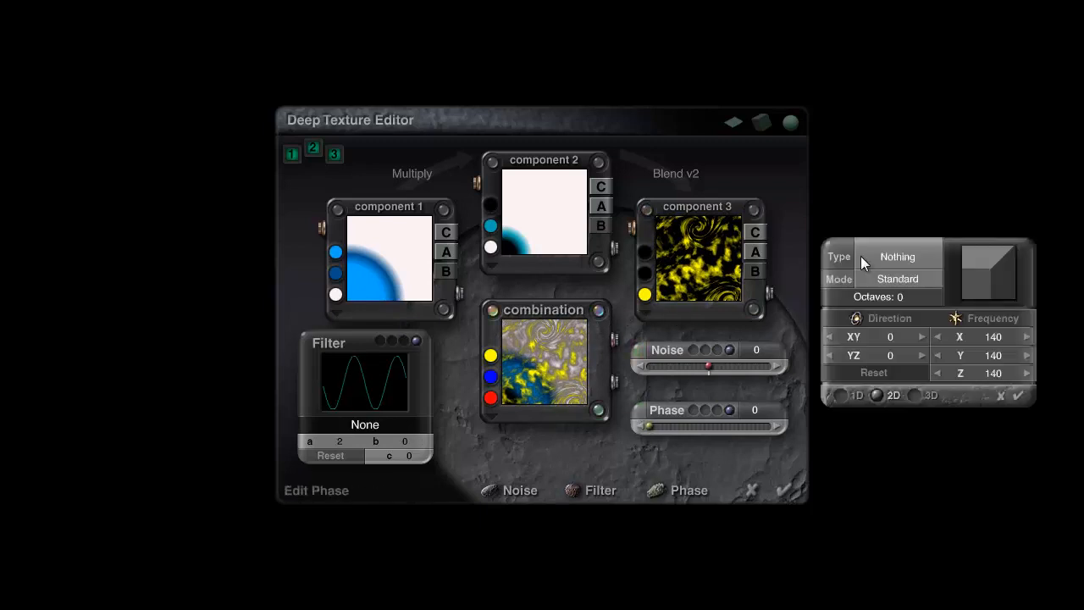
{"action": "left_click", "coordinate": [900, 279]}
{"action": "left_click", "coordinate": [874, 259]}
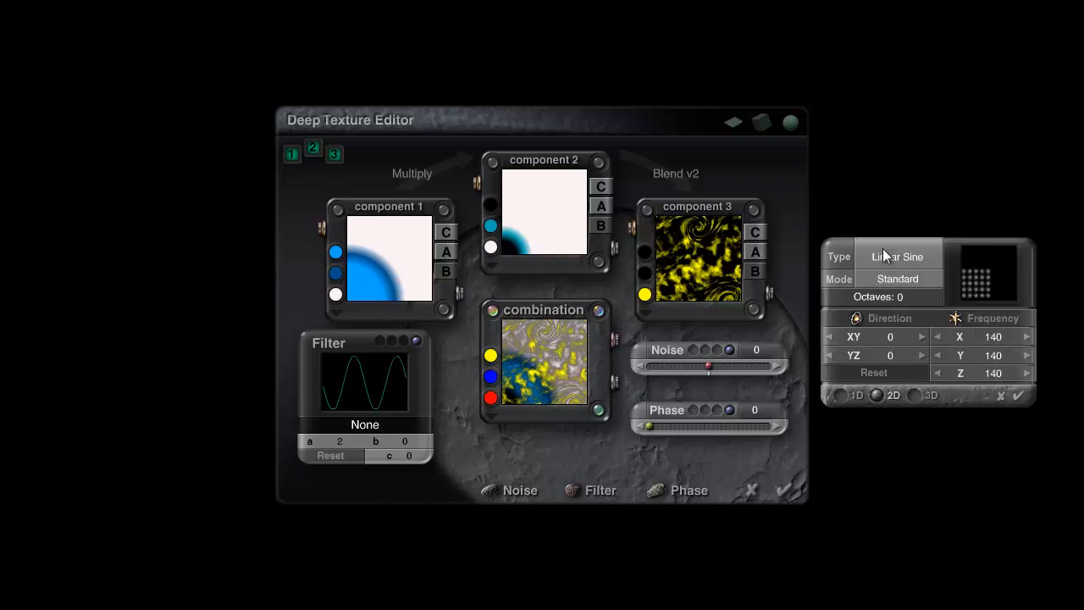
{"action": "left_click", "coordinate": [924, 257]}
{"action": "left_click", "coordinate": [940, 1]}
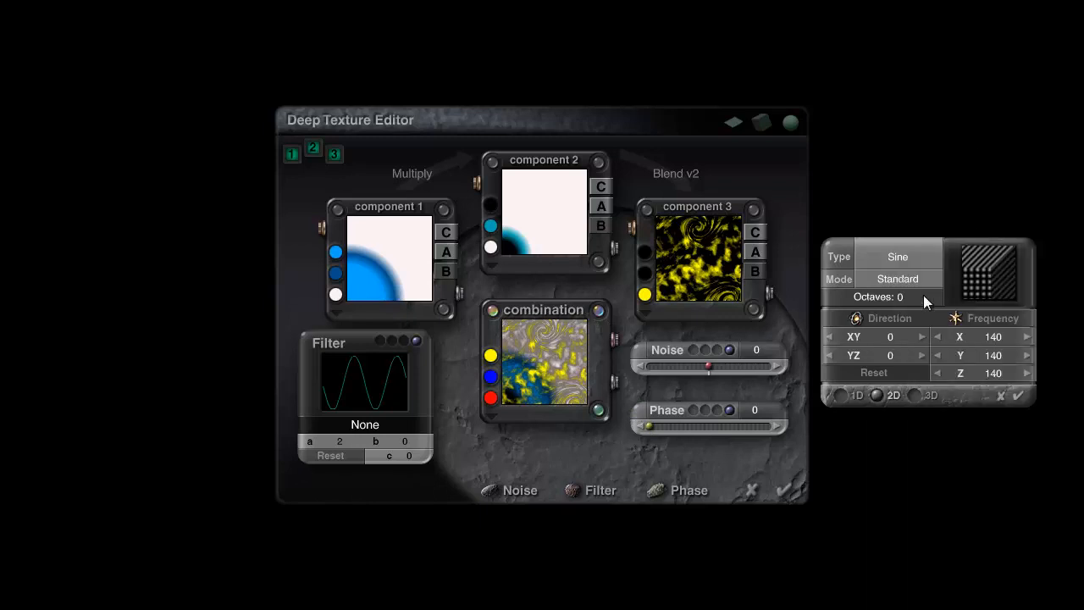
- Make the combination's Sine phase 1D with frequency 0 on all axes and raise the phase amount to 1000
{"action": "left_click_drag", "start_coordinate": [953, 320], "coordinate": [834, 319]}
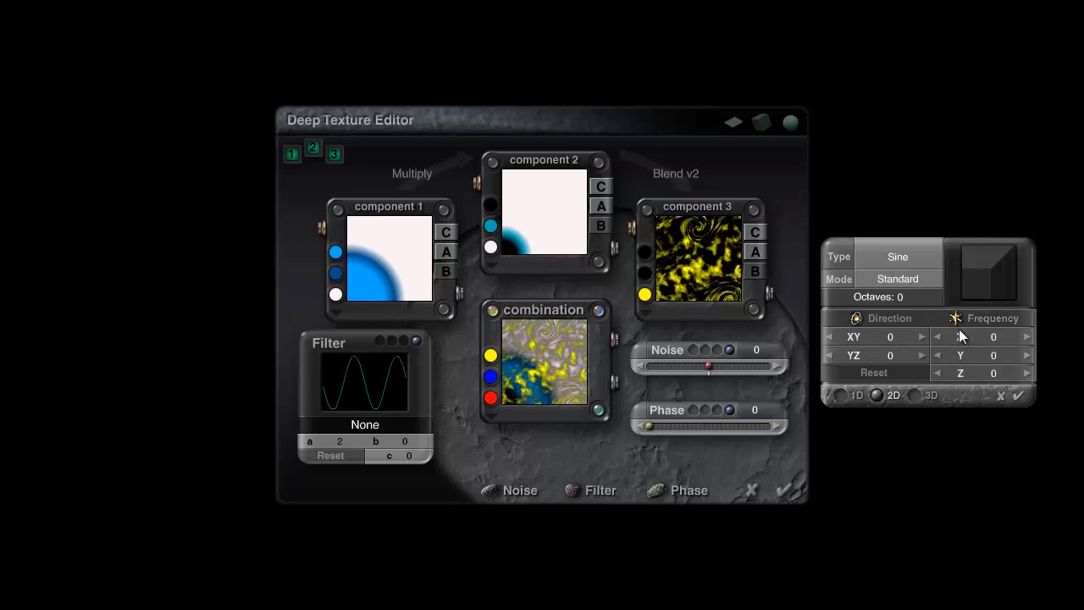
{"action": "left_click", "coordinate": [855, 395]}
{"action": "left_click_drag", "start_coordinate": [650, 427], "coordinate": [802, 426]}
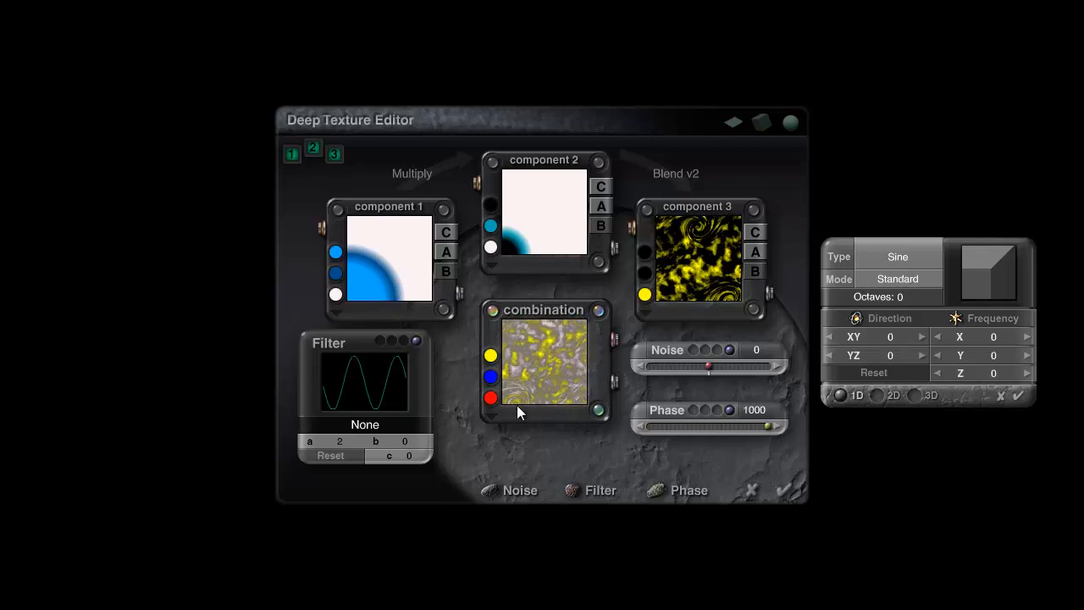
- Change the combination's phase type to Square and lower the phase amount to 600
{"action": "left_click", "coordinate": [907, 256]}
{"action": "left_click", "coordinate": [932, 17]}
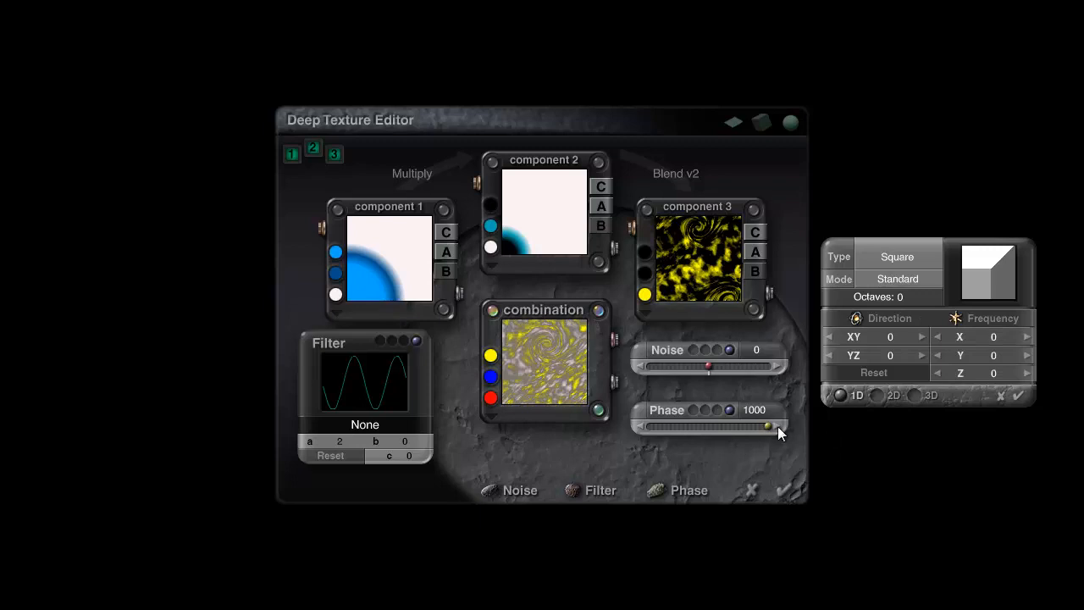
{"action": "left_click_drag", "start_coordinate": [778, 426], "coordinate": [721, 442]}
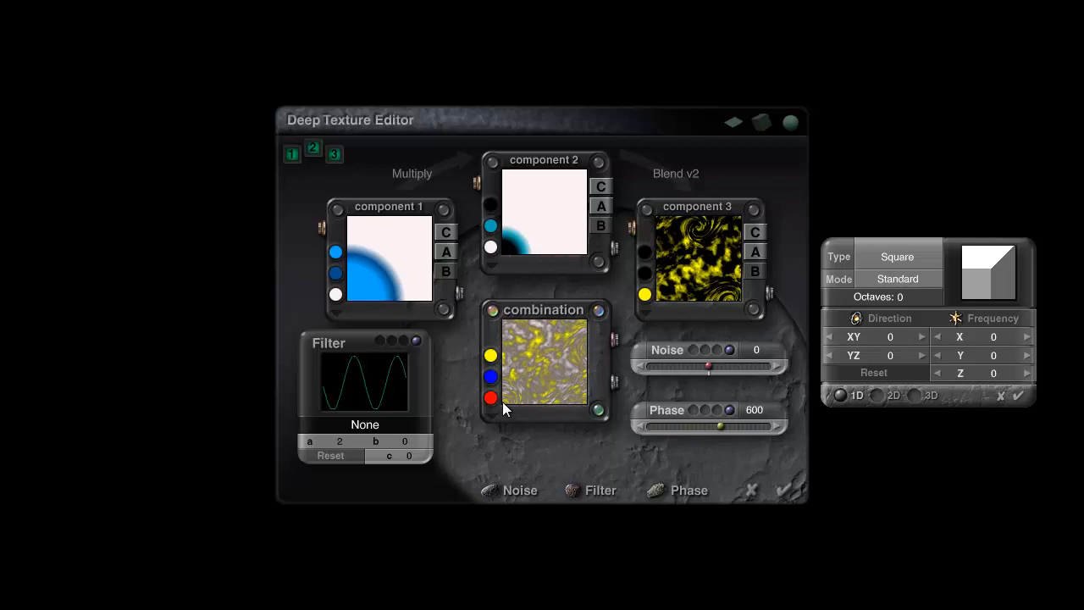
- Accept the phase and texture edits and rotate the material preview sphere to examine the surface from other sides
{"action": "left_click", "coordinate": [1017, 395]}
{"action": "left_click", "coordinate": [786, 489]}
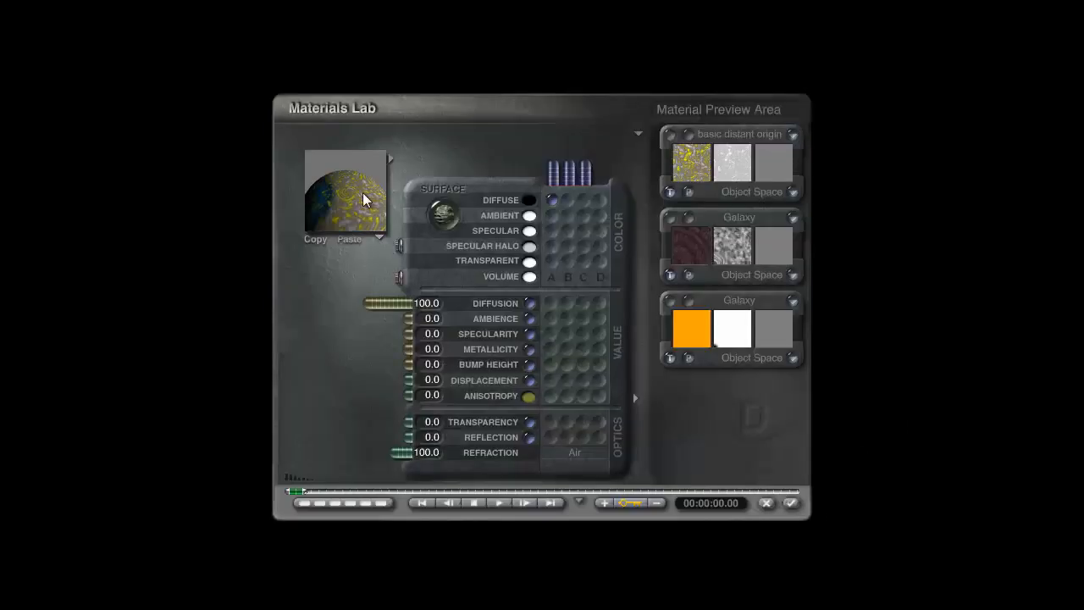
{"action": "left_click_drag", "start_coordinate": [366, 197], "coordinate": [347, 183]}
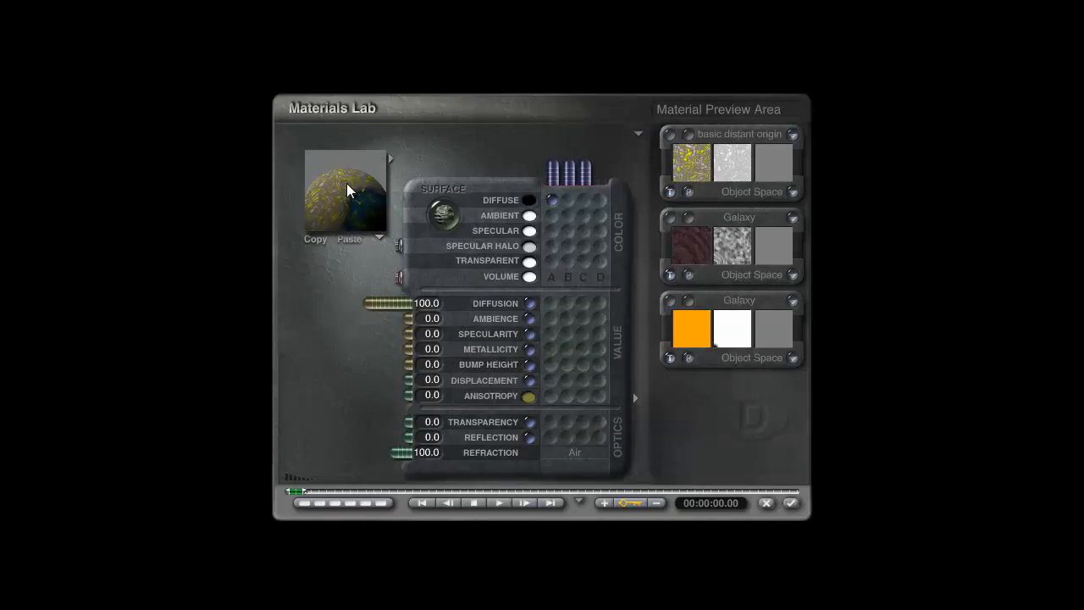
{"action": "left_click_drag", "start_coordinate": [372, 212], "coordinate": [354, 200]}
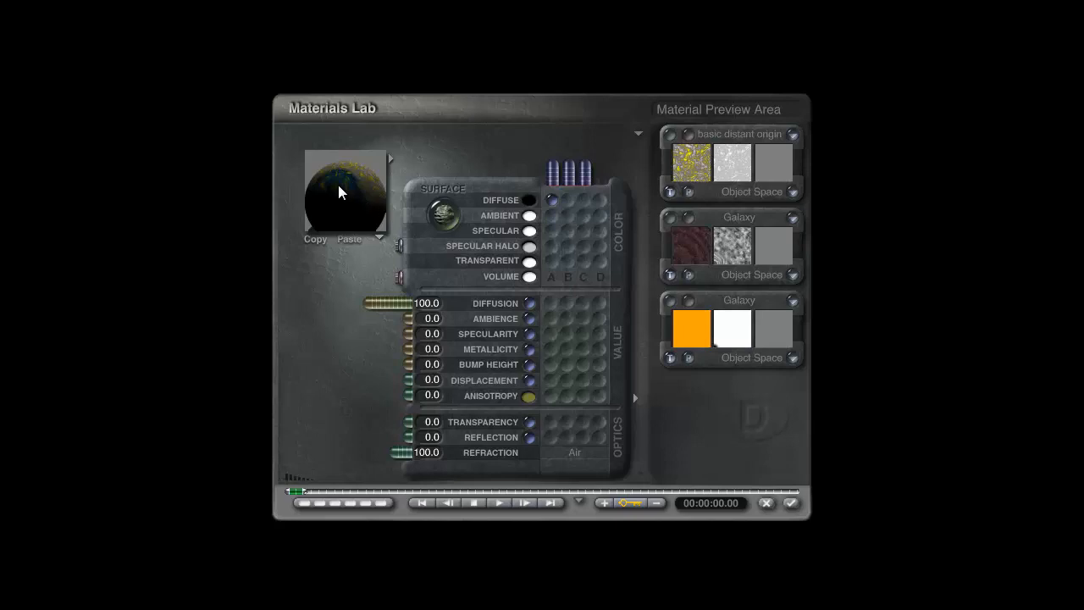
- Reopen the basic distant origin texture and set component 2's phase type to Sine
{"action": "left_click", "coordinate": [688, 135]}
{"action": "left_click", "coordinate": [596, 163]}
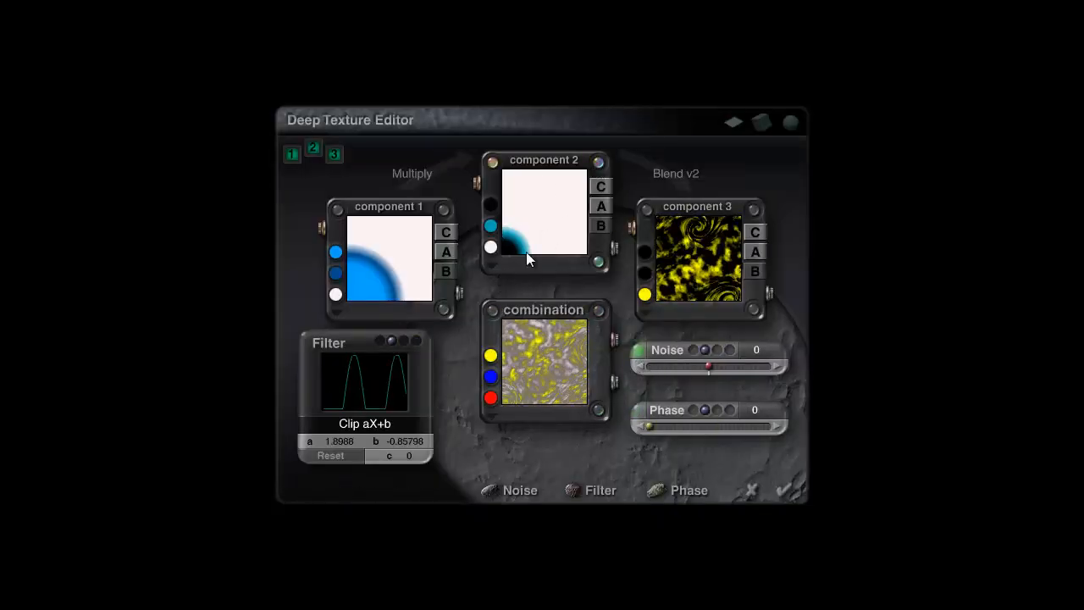
{"action": "left_click", "coordinate": [640, 350]}
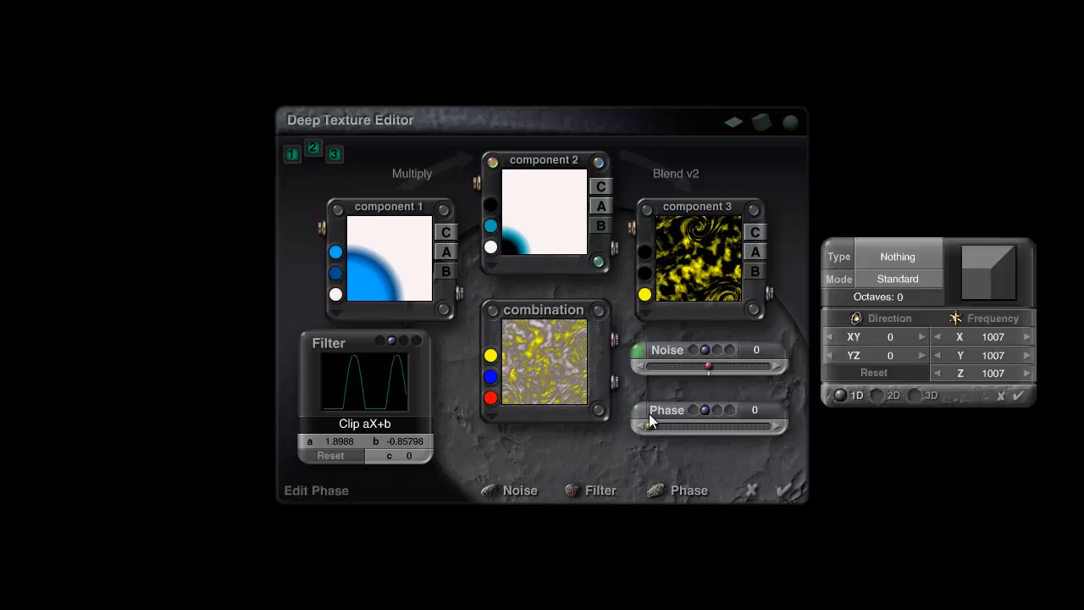
{"action": "left_click", "coordinate": [896, 261]}
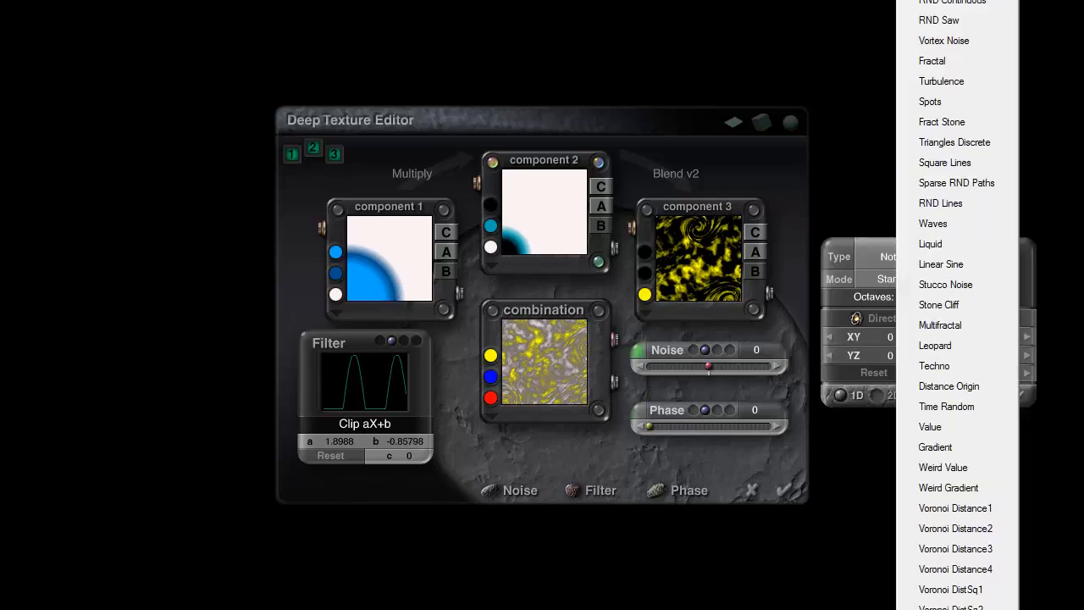
{"action": "left_click", "coordinate": [906, 7]}
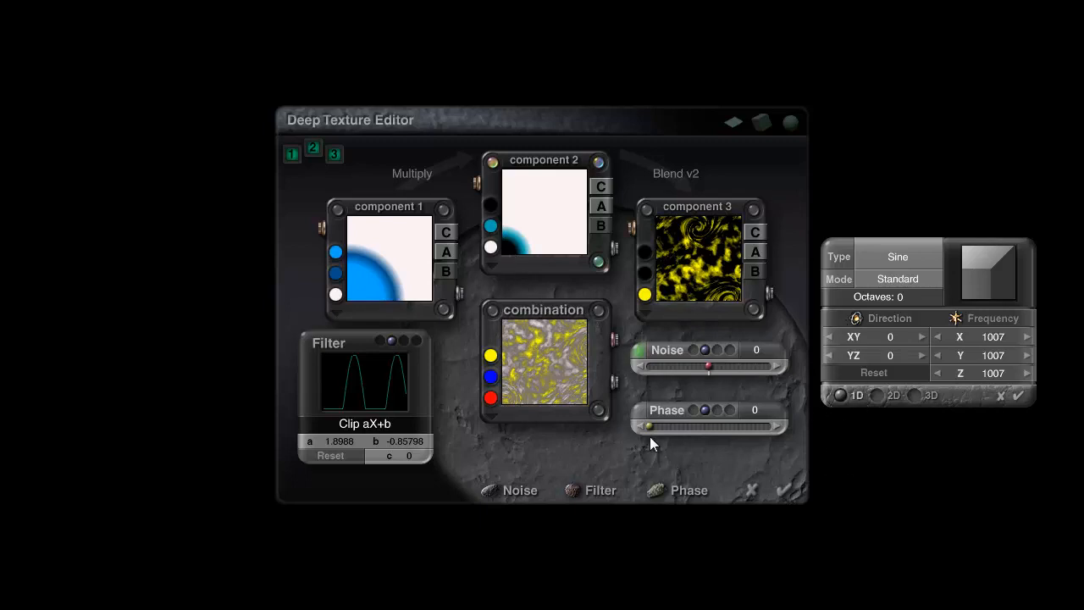
- Set component 2's Sine phase frequency to 0 on all axes, trying the phase amount and returning it to 0
{"action": "left_click_drag", "start_coordinate": [652, 429], "coordinate": [599, 430]}
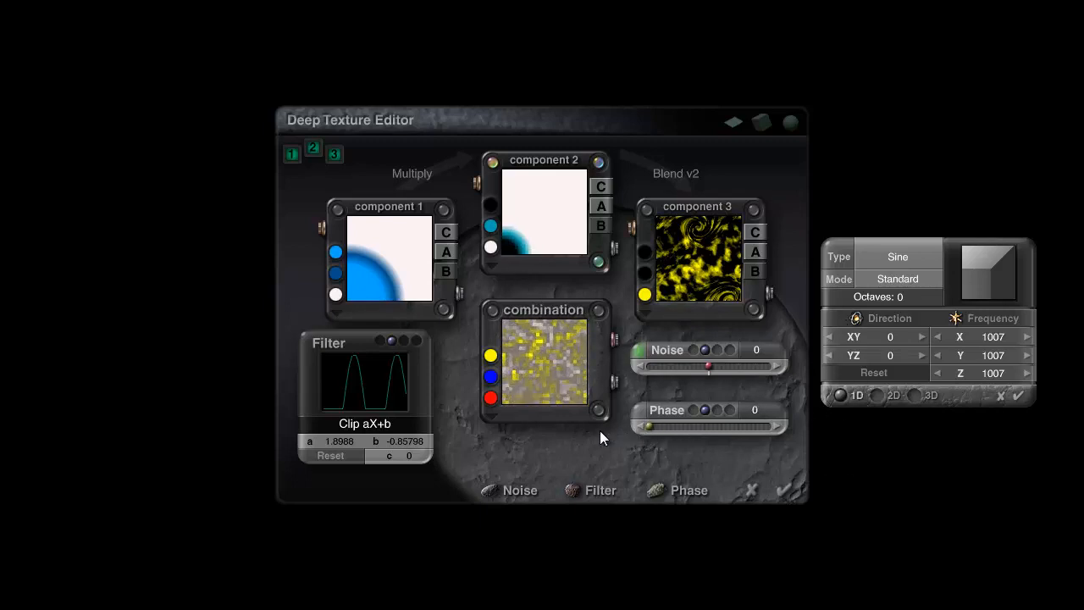
{"action": "left_click_drag", "start_coordinate": [964, 316], "coordinate": [963, 314]}
{"action": "left_click_drag", "start_coordinate": [663, 426], "coordinate": [647, 424]}
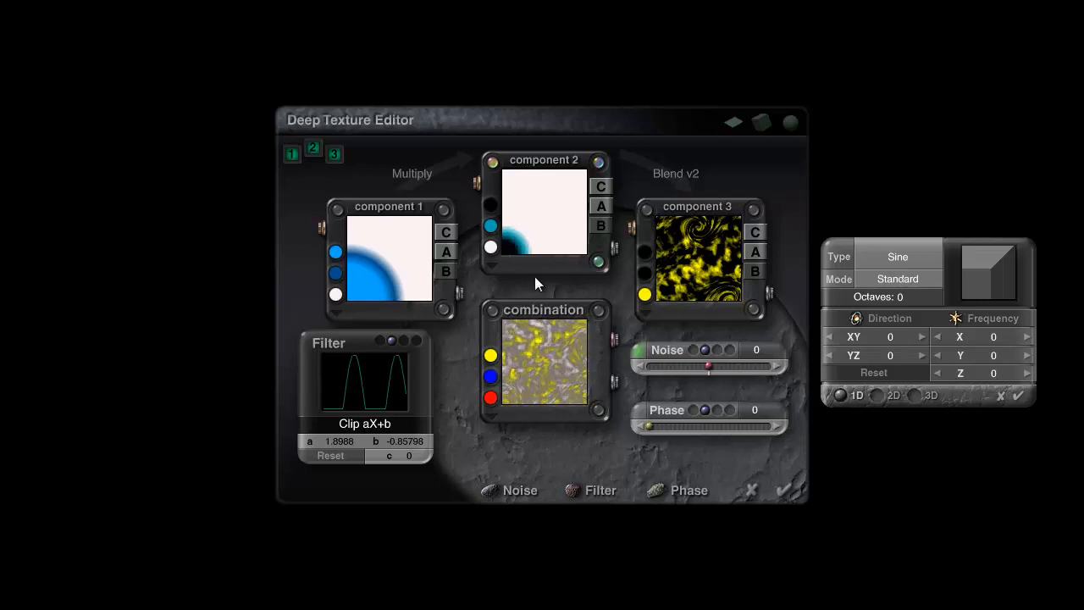
- Set component 2's Distance Origin noise XY direction to 180 and raise its phase amount to 50
{"action": "left_click", "coordinate": [636, 349]}
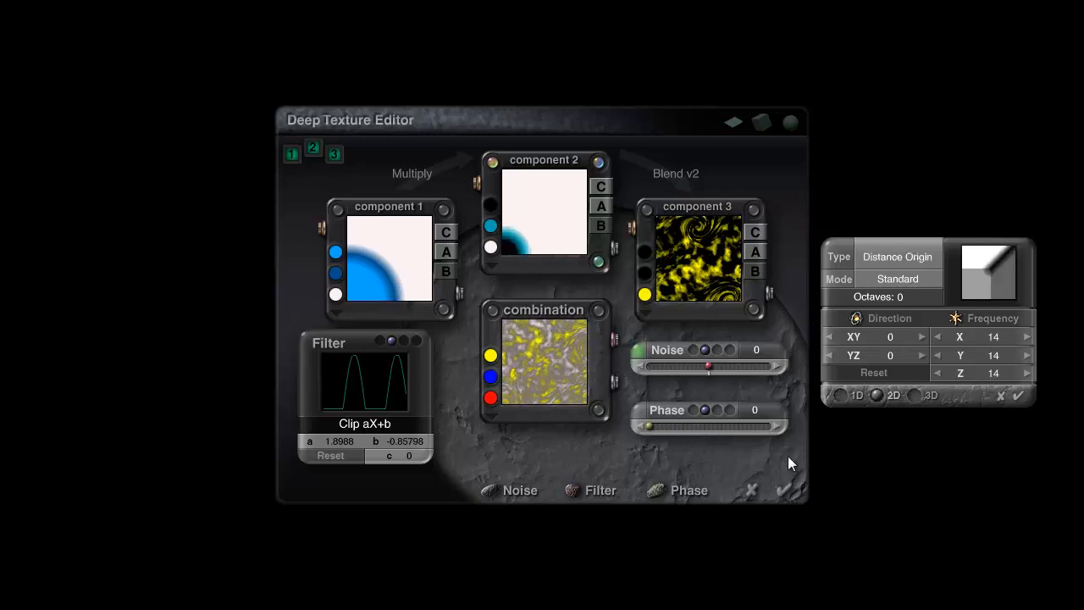
{"action": "left_click_drag", "start_coordinate": [891, 337], "coordinate": [890, 337]}
{"action": "left_click_drag", "start_coordinate": [652, 428], "coordinate": [655, 428]}
{"action": "left_click", "coordinate": [658, 296]}
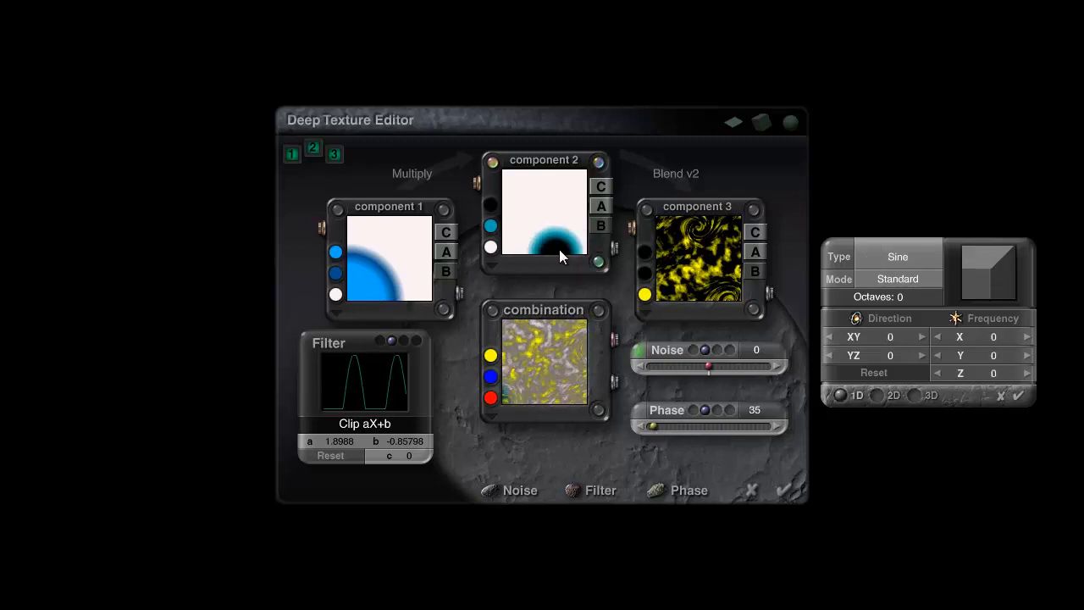
{"action": "mouse_move", "coordinate": [655, 429]}
{"action": "left_mouse_down"}
{"action": "mouse_move", "coordinate": [697, 429]}
{"action": "mouse_move", "coordinate": [657, 424]}
{"action": "left_mouse_up"}
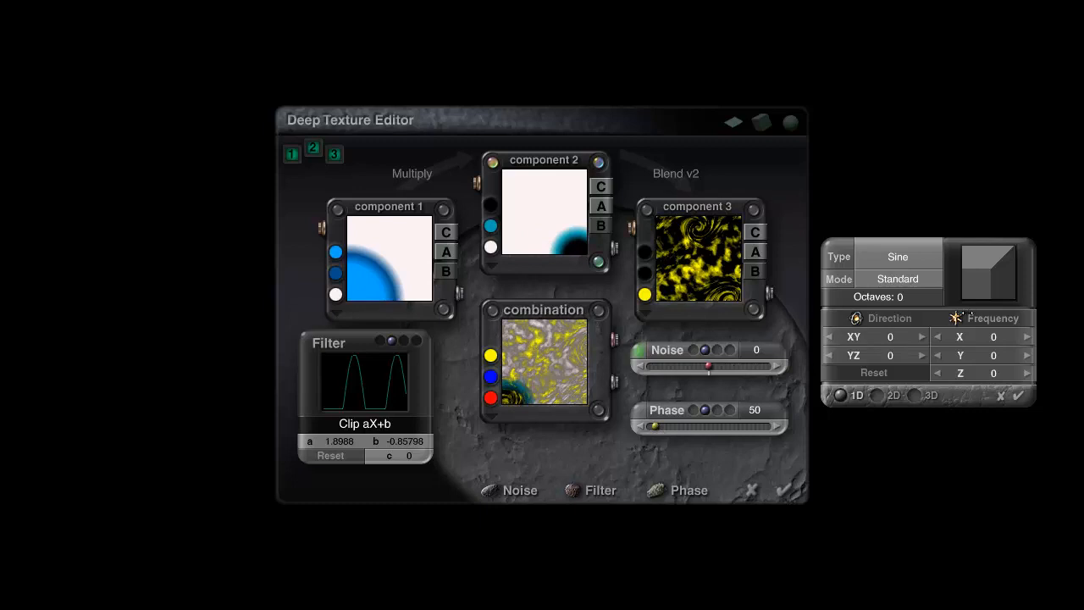
{"action": "left_click_drag", "start_coordinate": [958, 317], "coordinate": [652, 308]}
- Set component 2's Distance Origin frequency to 53 on all axes and its phase amount to 185
{"action": "left_click", "coordinate": [637, 352]}
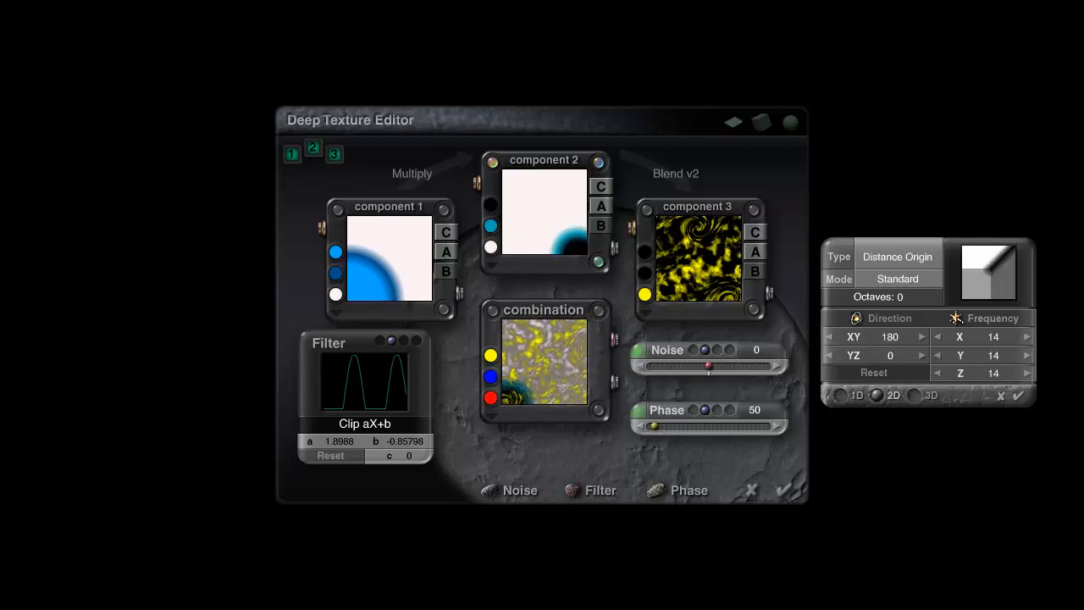
{"action": "left_click_drag", "start_coordinate": [957, 318], "coordinate": [958, 319]}
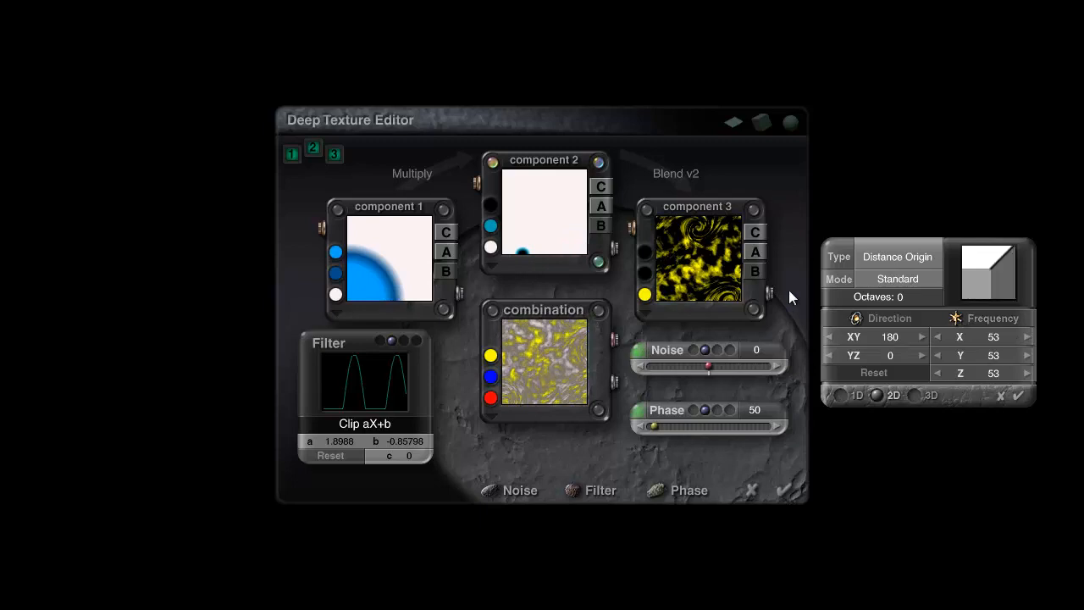
{"action": "left_click_drag", "start_coordinate": [662, 426], "coordinate": [673, 431]}
{"action": "left_click", "coordinate": [636, 412]}
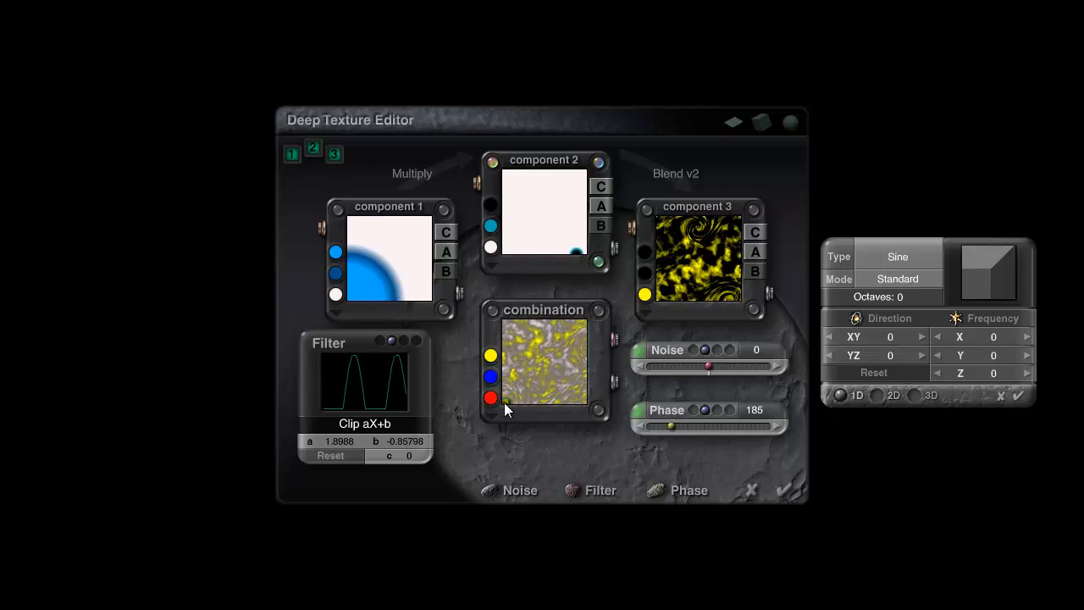
{"action": "left_click", "coordinate": [1010, 395]}
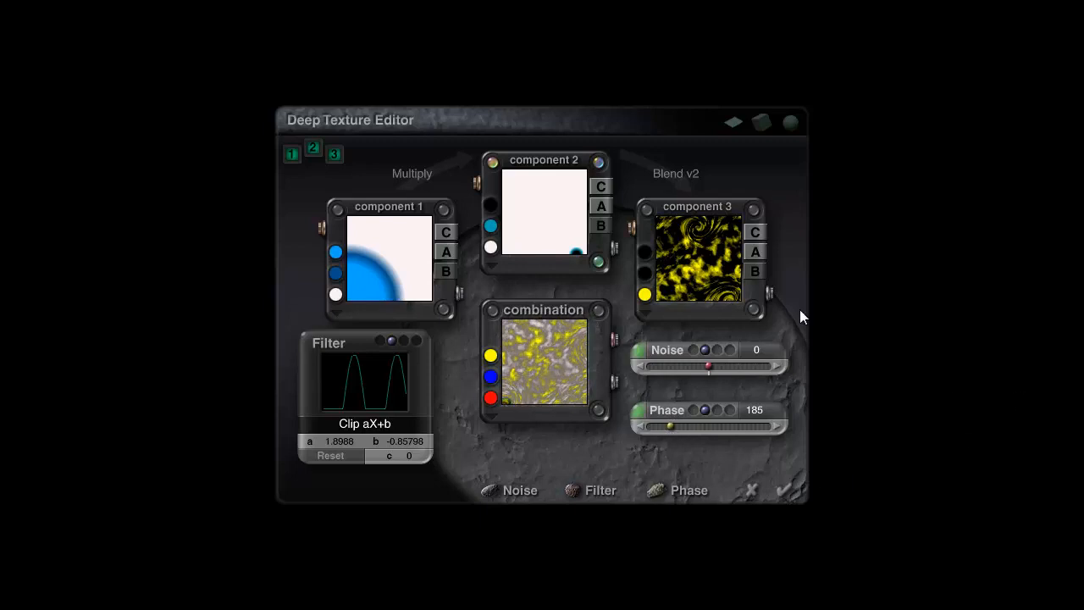
- Give component 1 a Sine phase with frequency 0 on all axes and accept the phase settings
{"action": "left_click", "coordinate": [449, 207]}
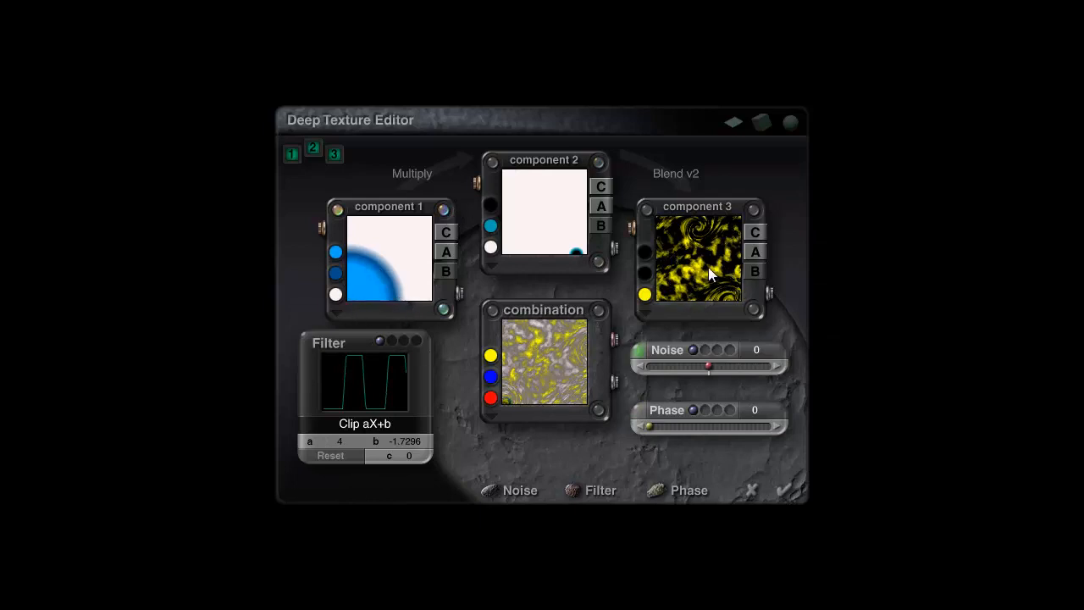
{"action": "left_click", "coordinate": [642, 410]}
{"action": "left_click", "coordinate": [902, 284]}
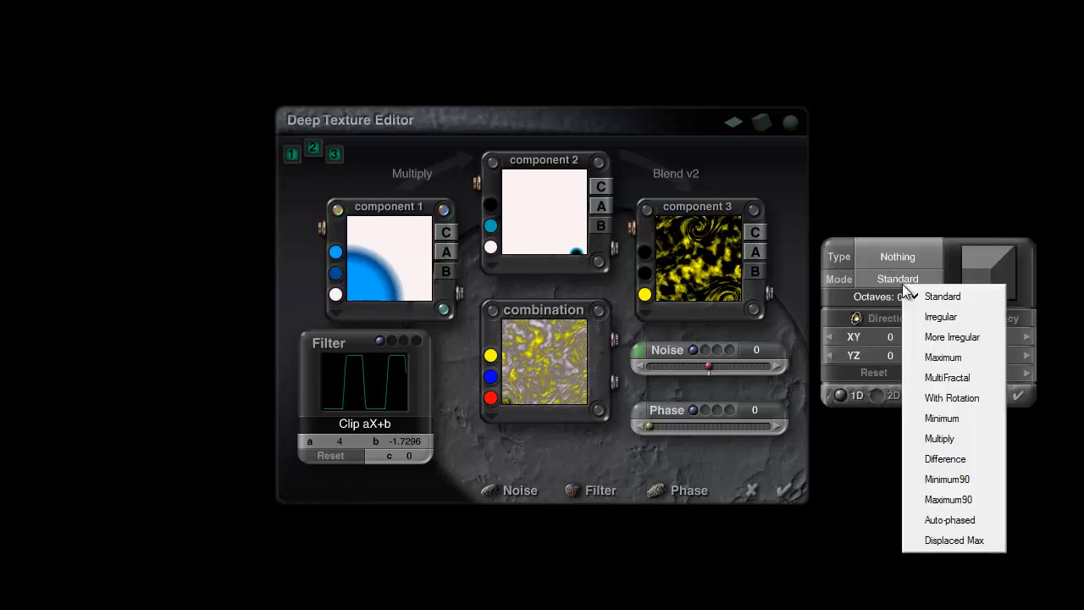
{"action": "left_click", "coordinate": [894, 282]}
{"action": "left_click", "coordinate": [895, 265]}
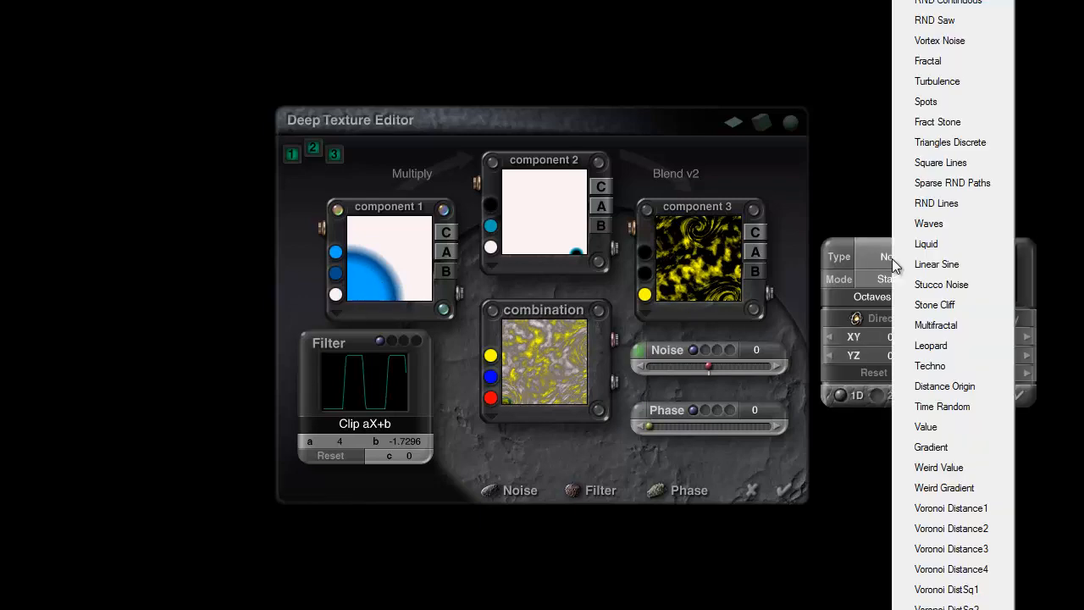
{"action": "left_click", "coordinate": [940, 2]}
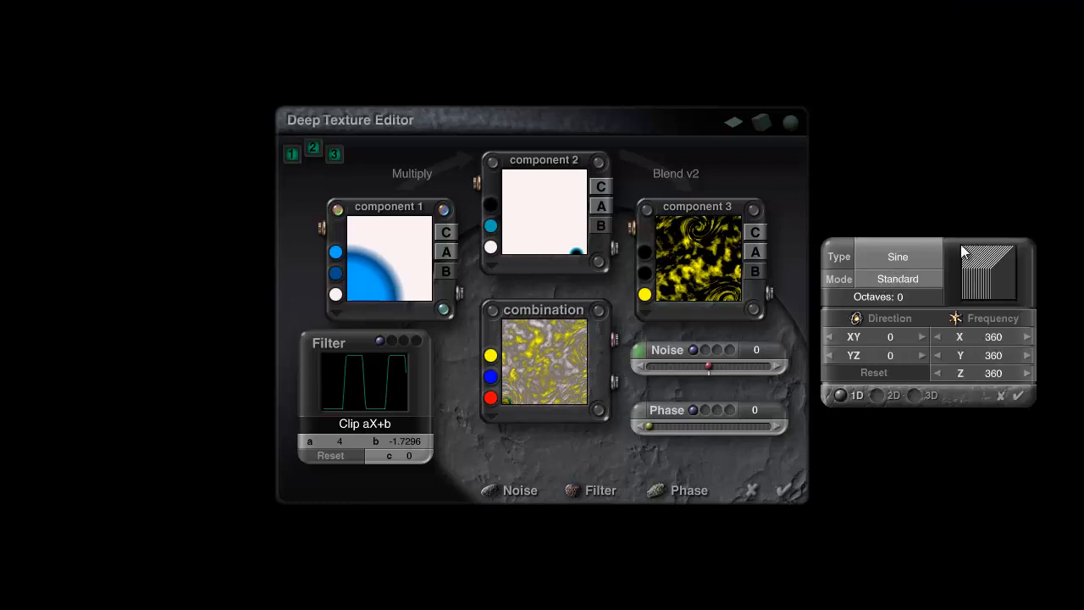
{"action": "left_click_drag", "start_coordinate": [991, 319], "coordinate": [935, 429]}
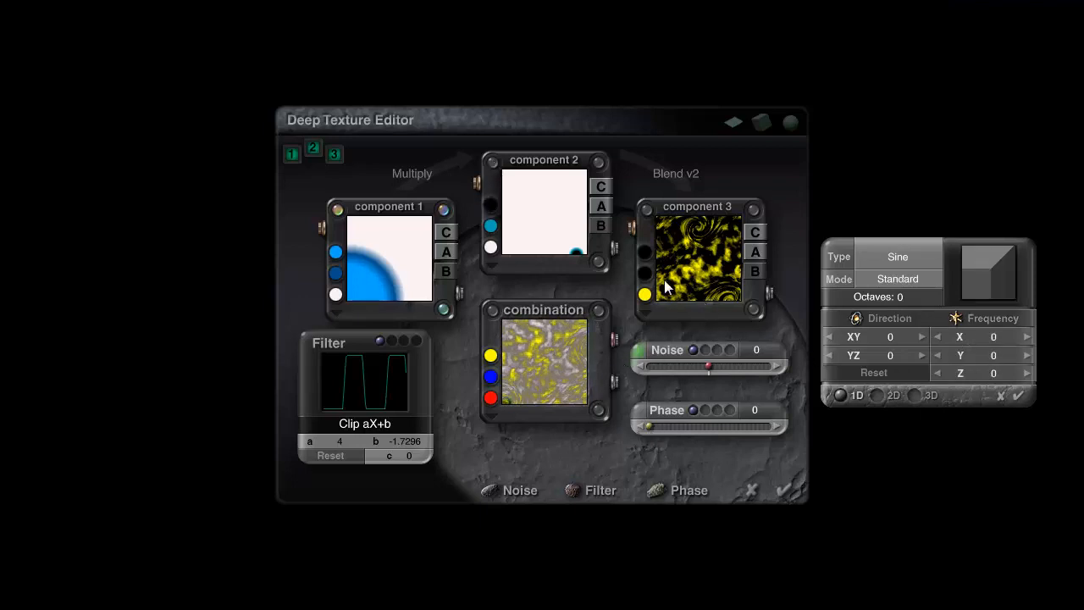
{"action": "left_click", "coordinate": [1004, 394]}
- Check the XY direction of component 2's Distance Origin noise
{"action": "left_click", "coordinate": [491, 159]}
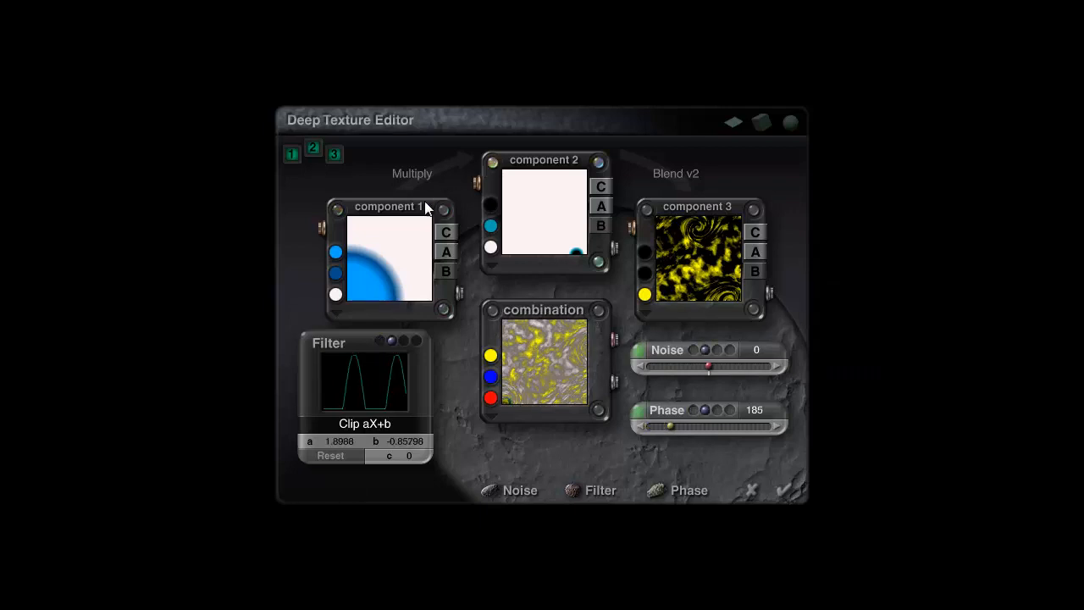
{"action": "left_click", "coordinate": [637, 352]}
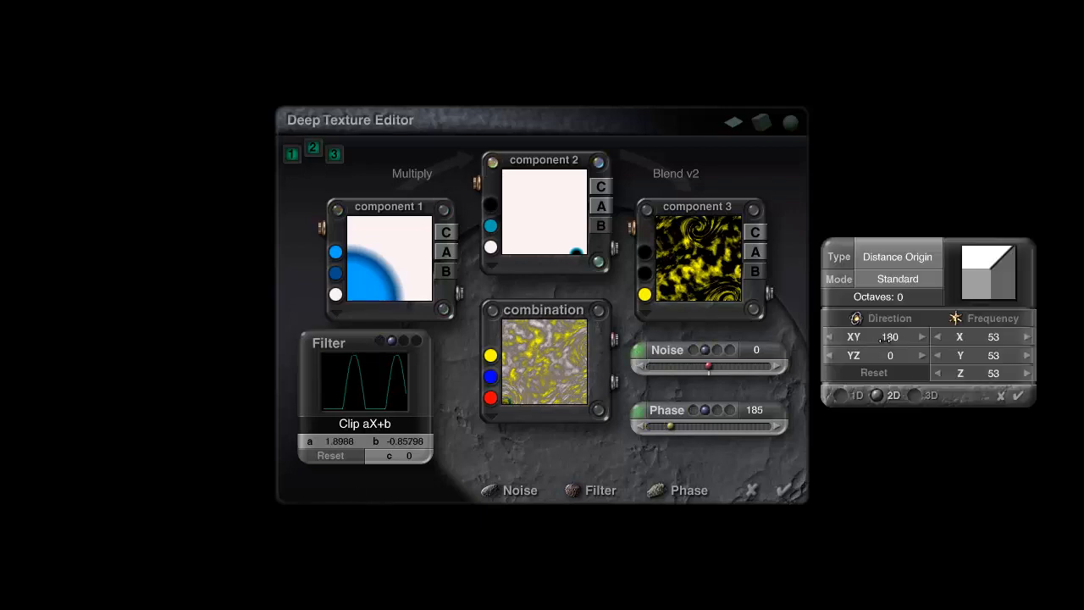
{"action": "left_click", "coordinate": [1020, 399]}
- Set component 1's Distance Origin noise XY direction to 180 and its phase amount to 14
{"action": "left_click", "coordinate": [443, 210]}
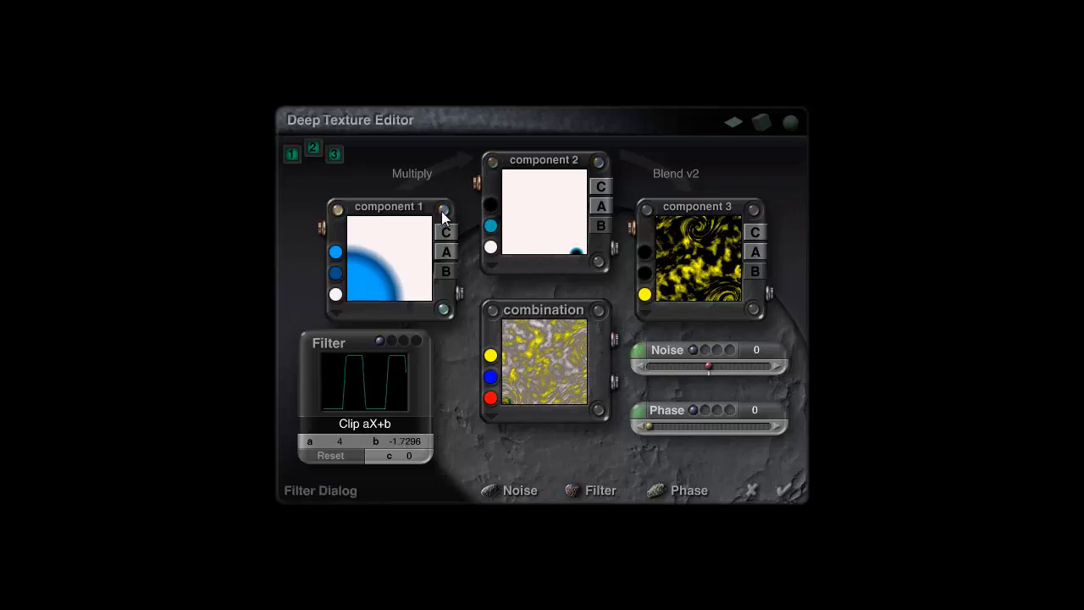
{"action": "left_click", "coordinate": [639, 351]}
{"action": "left_click_drag", "start_coordinate": [893, 338], "coordinate": [891, 337]}
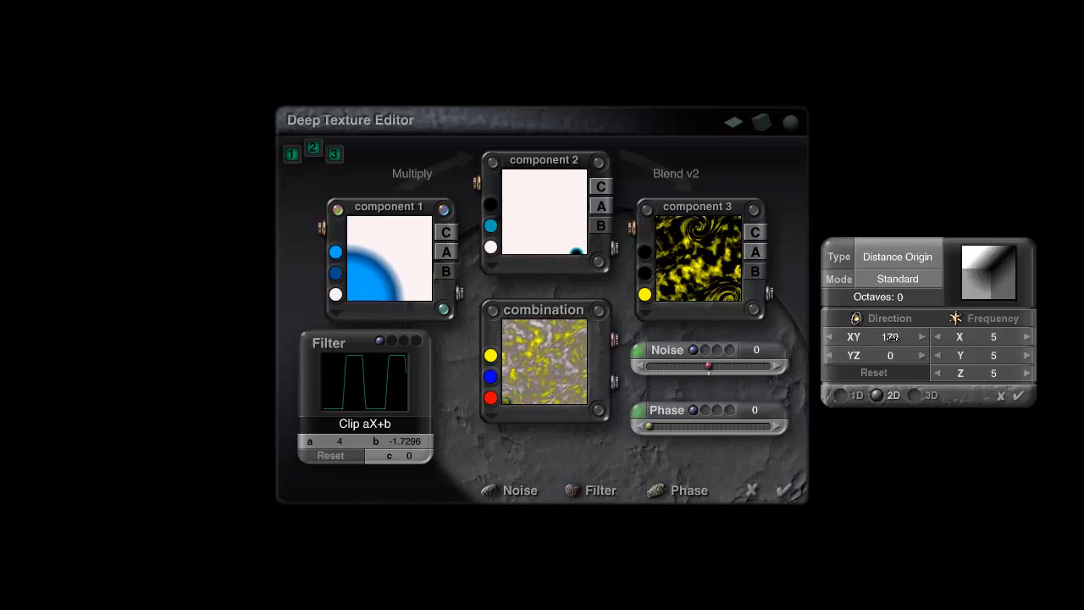
{"action": "left_click", "coordinate": [1017, 396]}
{"action": "left_click_drag", "start_coordinate": [667, 430], "coordinate": [650, 428]}
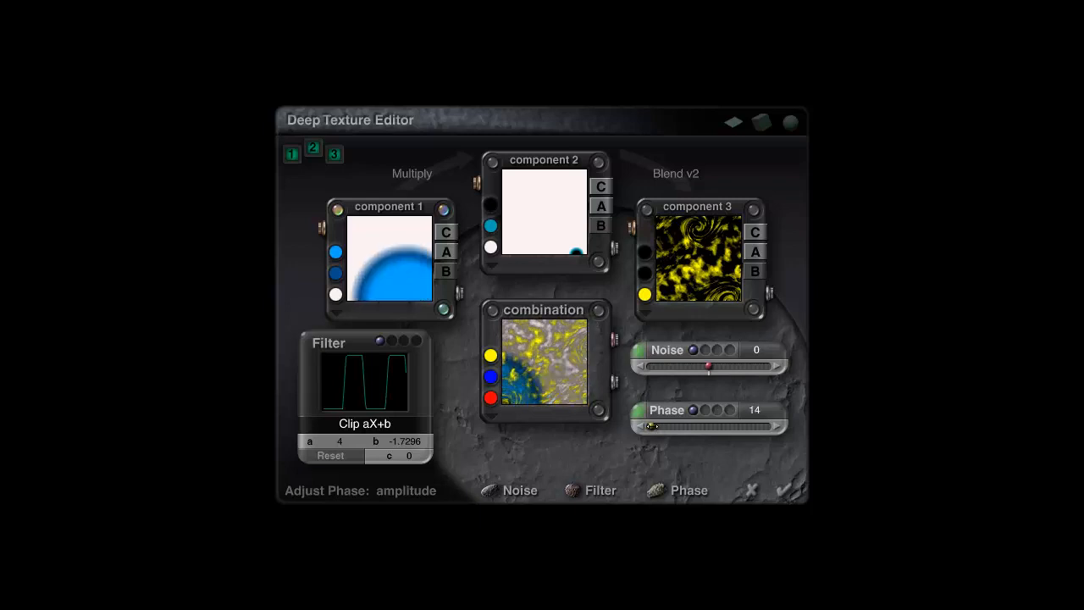
- Raise component 1's Distance Origin noise frequency on all axes and set its phase amount to 28
{"action": "left_click", "coordinate": [640, 353]}
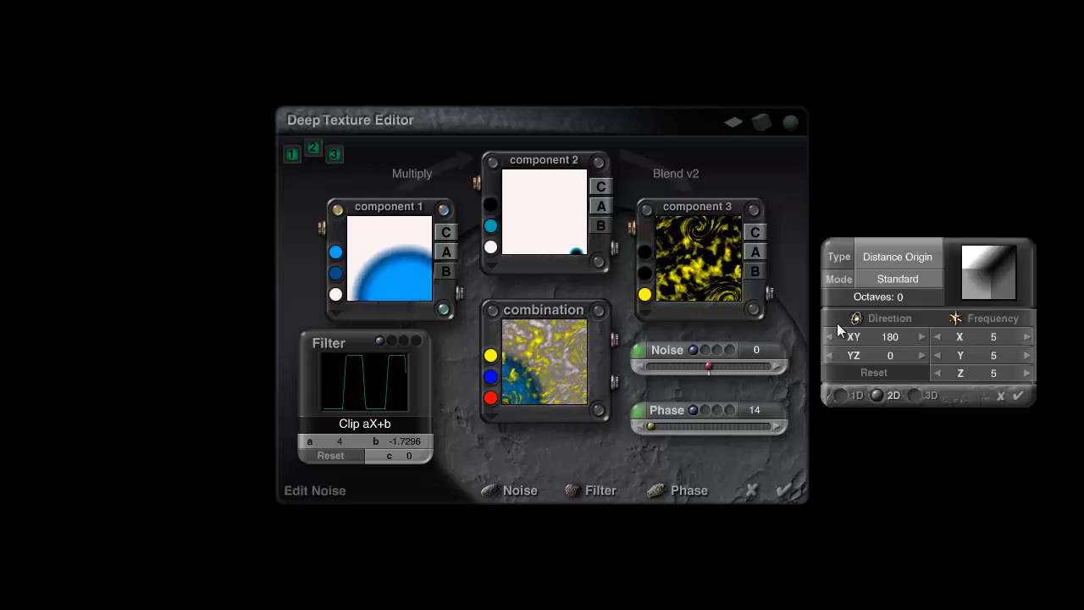
{"action": "mouse_move", "coordinate": [994, 321]}
{"action": "left_mouse_down"}
{"action": "mouse_move", "coordinate": [1019, 321]}
{"action": "mouse_move", "coordinate": [1001, 321]}
{"action": "left_mouse_up"}
{"action": "left_click_drag", "start_coordinate": [656, 428], "coordinate": [654, 428]}
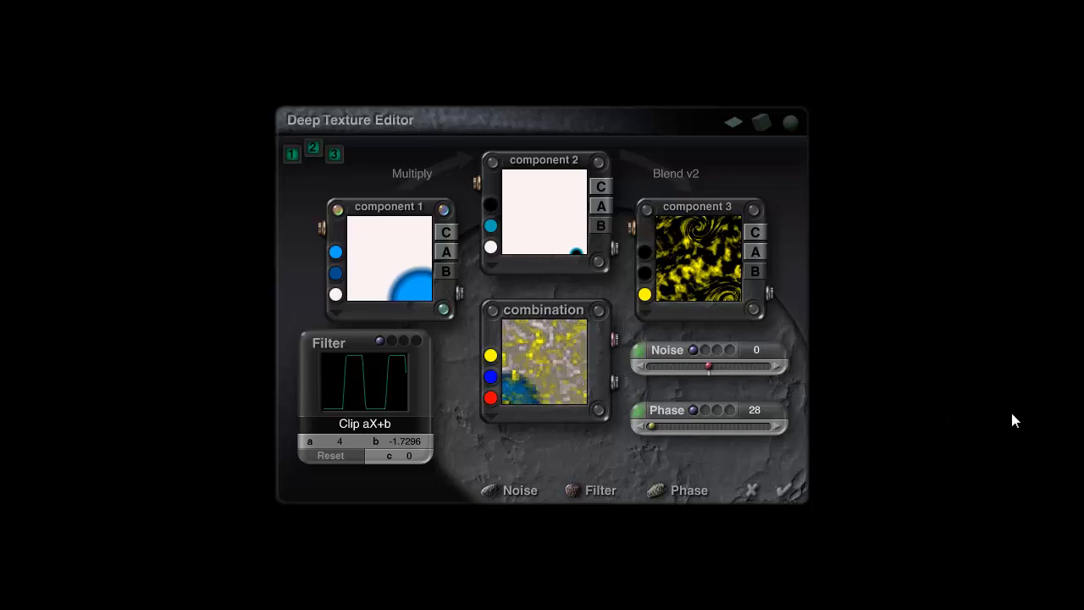
- Examine the edited swirl texture face-on in the material preview, and leave the material without keeping the changes
{"action": "left_click", "coordinate": [788, 490]}
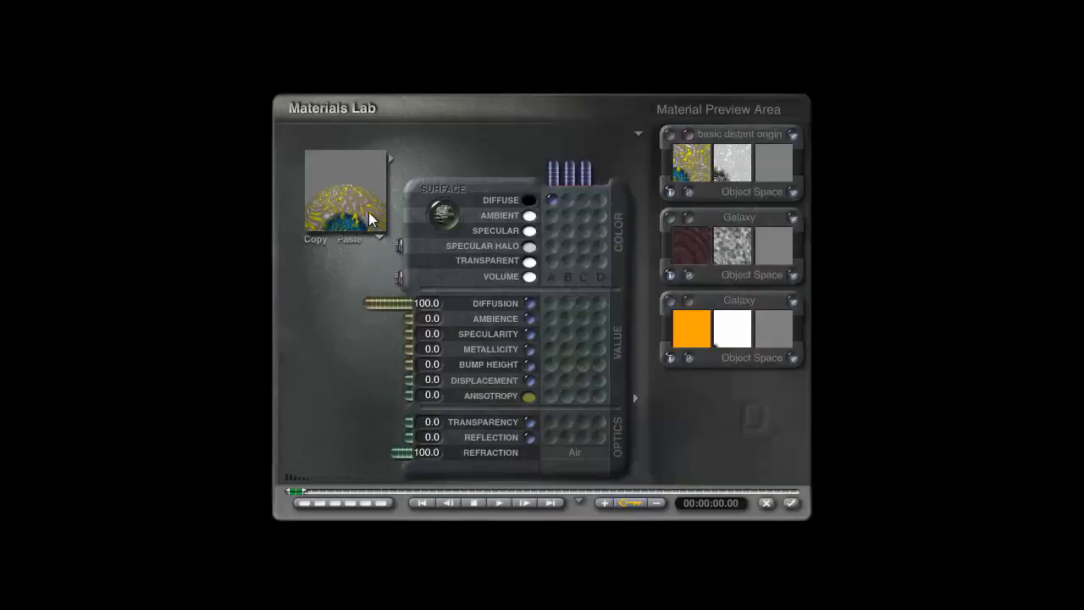
{"action": "left_click_drag", "start_coordinate": [349, 210], "coordinate": [359, 206]}
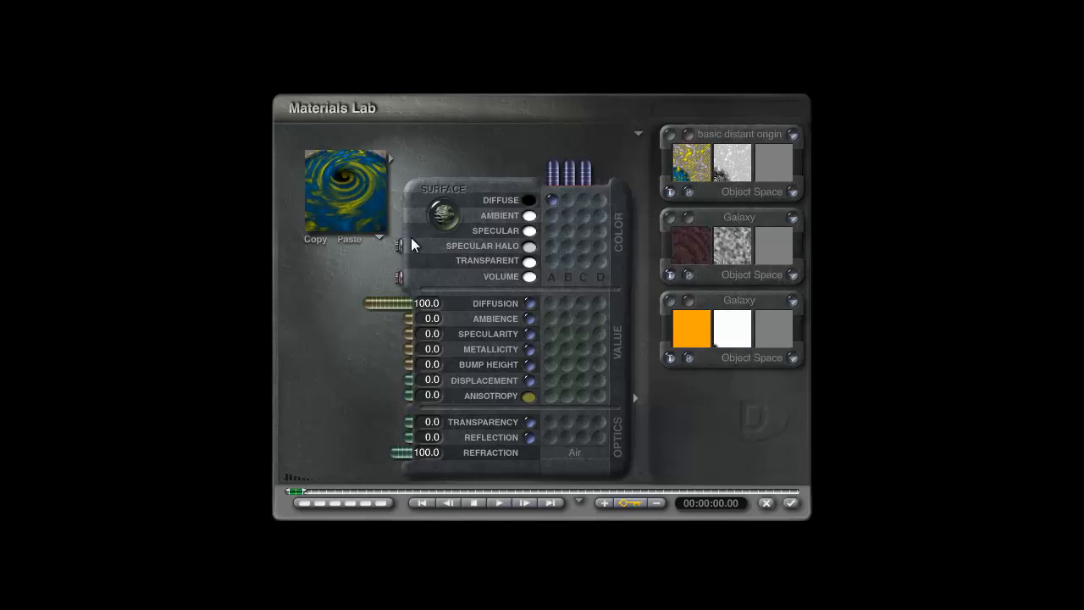
{"action": "left_click", "coordinate": [688, 134]}
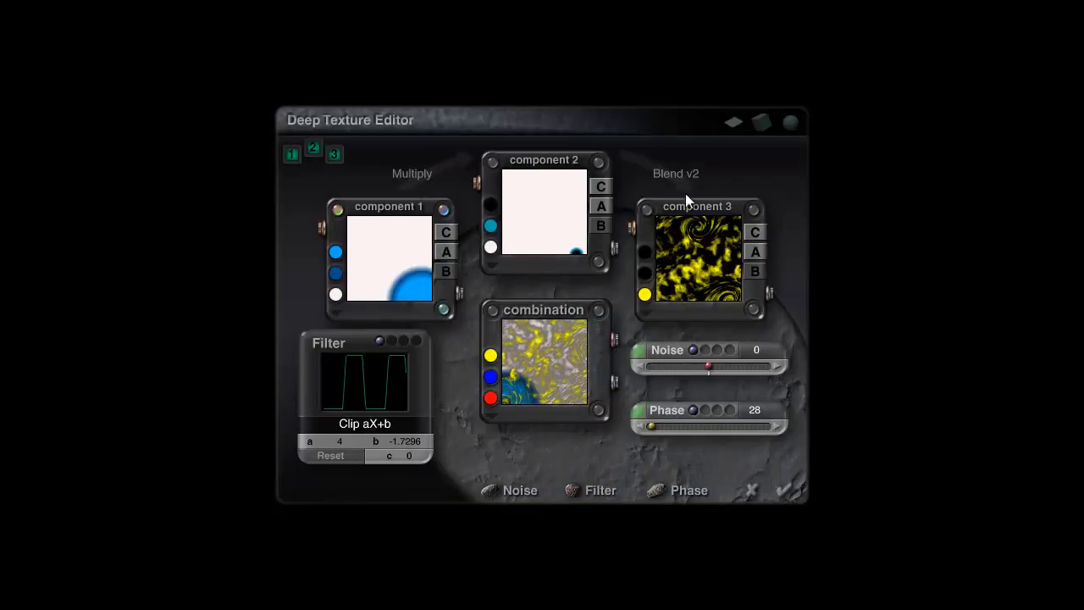
{"action": "left_click", "coordinate": [784, 489]}
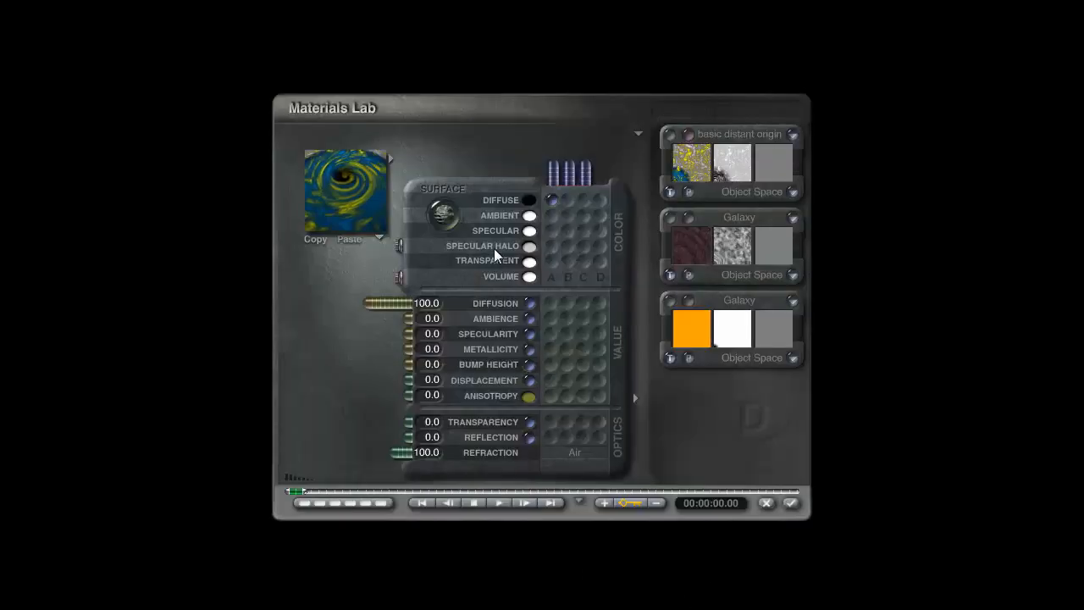
{"action": "left_click", "coordinate": [767, 504]}
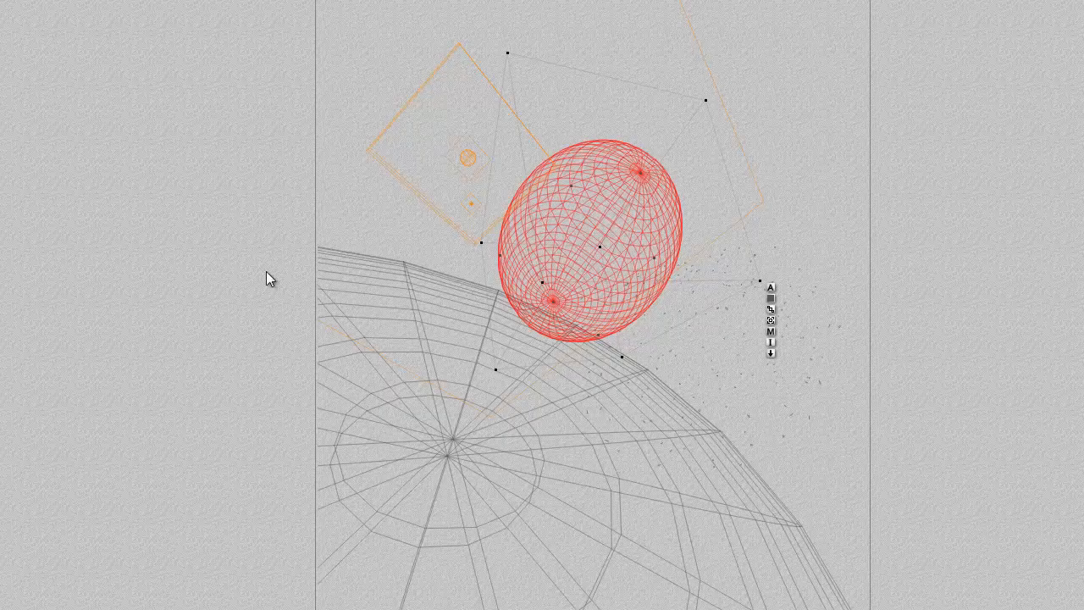
- Set component 1's Vortex Noise XY direction to 56 in the sphere's first Galaxy volume texture
{"action": "left_click", "coordinate": [770, 331]}
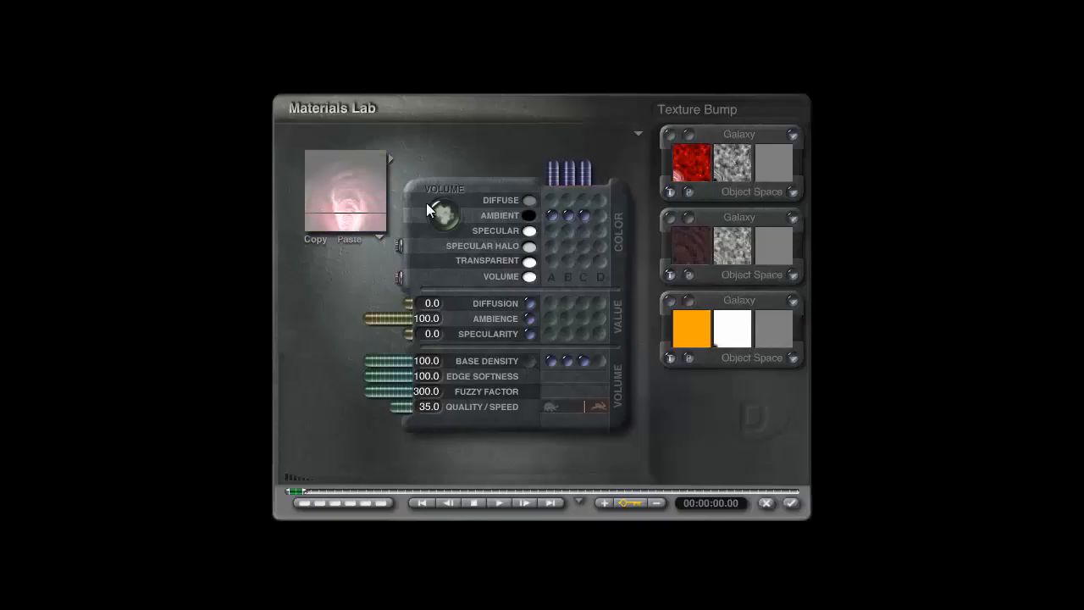
{"action": "left_click", "coordinate": [688, 136]}
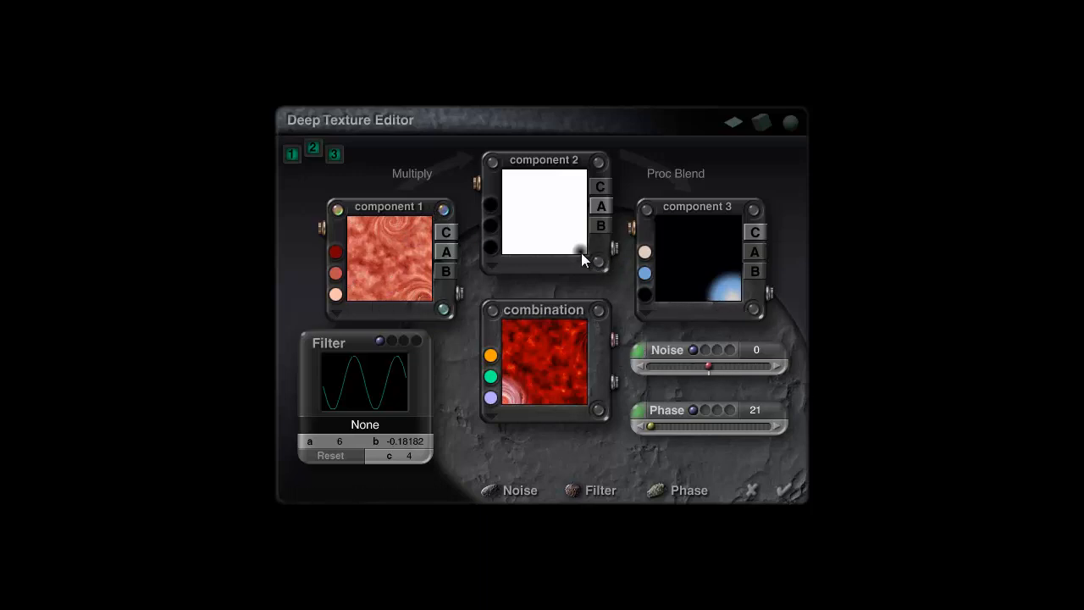
{"action": "left_click", "coordinate": [636, 352]}
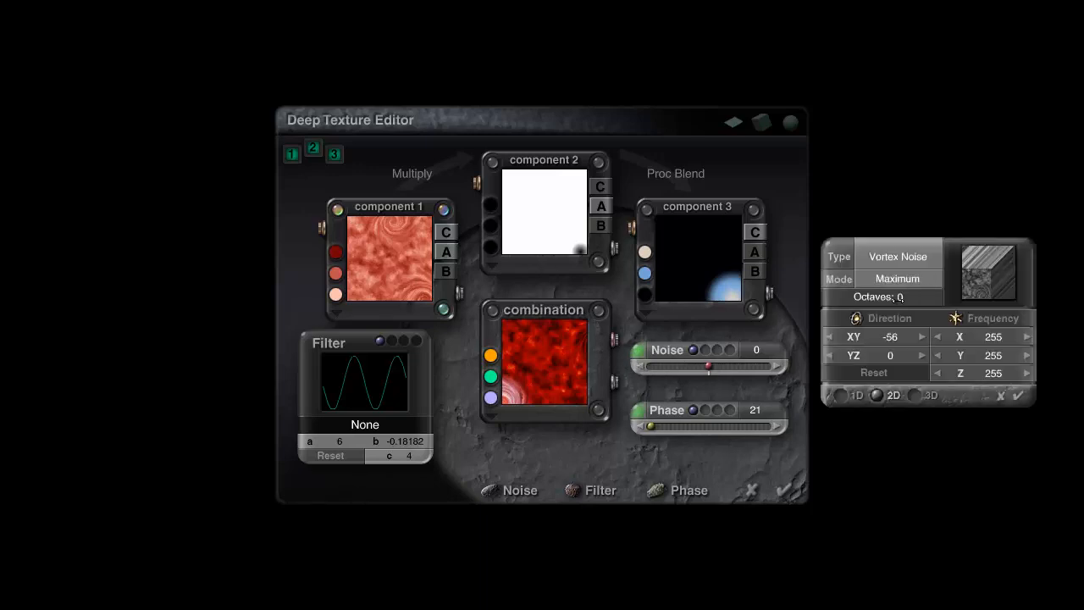
{"action": "left_click_drag", "start_coordinate": [886, 337], "coordinate": [883, 337]}
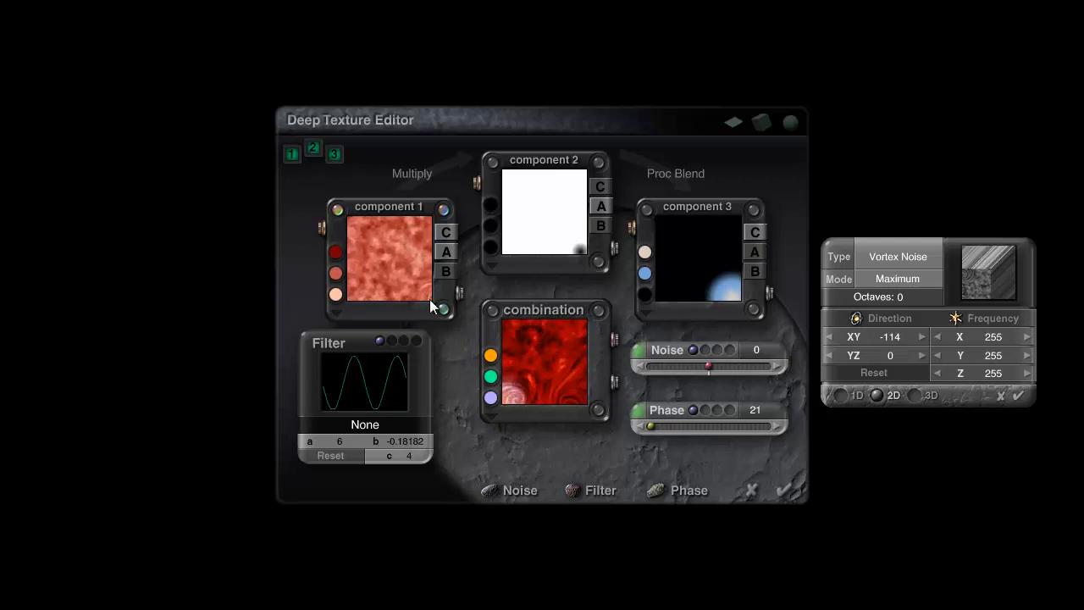
{"action": "mouse_move", "coordinate": [888, 337]}
{"action": "left_mouse_down"}
{"action": "mouse_move", "coordinate": [906, 336]}
{"action": "mouse_move", "coordinate": [893, 336]}
{"action": "left_mouse_up"}
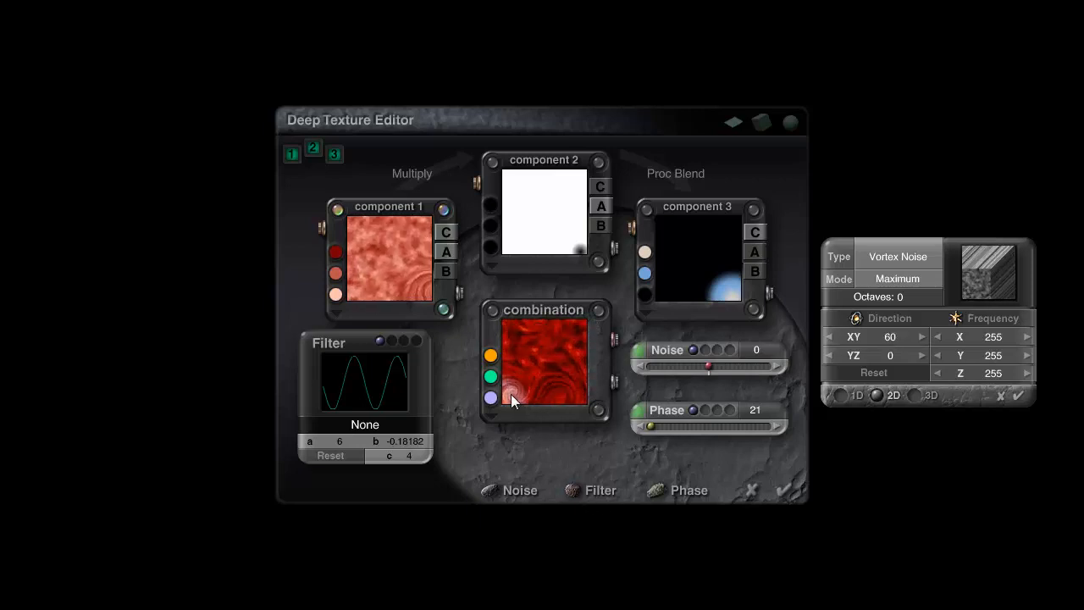
{"action": "left_click_drag", "start_coordinate": [890, 337], "coordinate": [890, 336]}
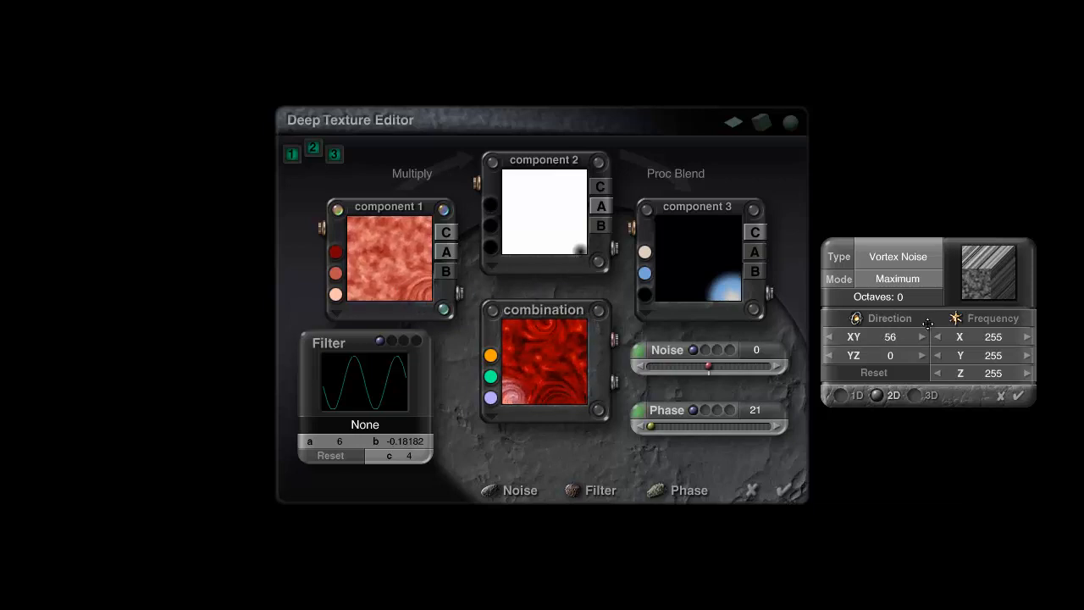
- Set component 1's Vortex Noise frequency to 270 on all axes and accept the texture and material
{"action": "left_click_drag", "start_coordinate": [954, 318], "coordinate": [955, 317]}
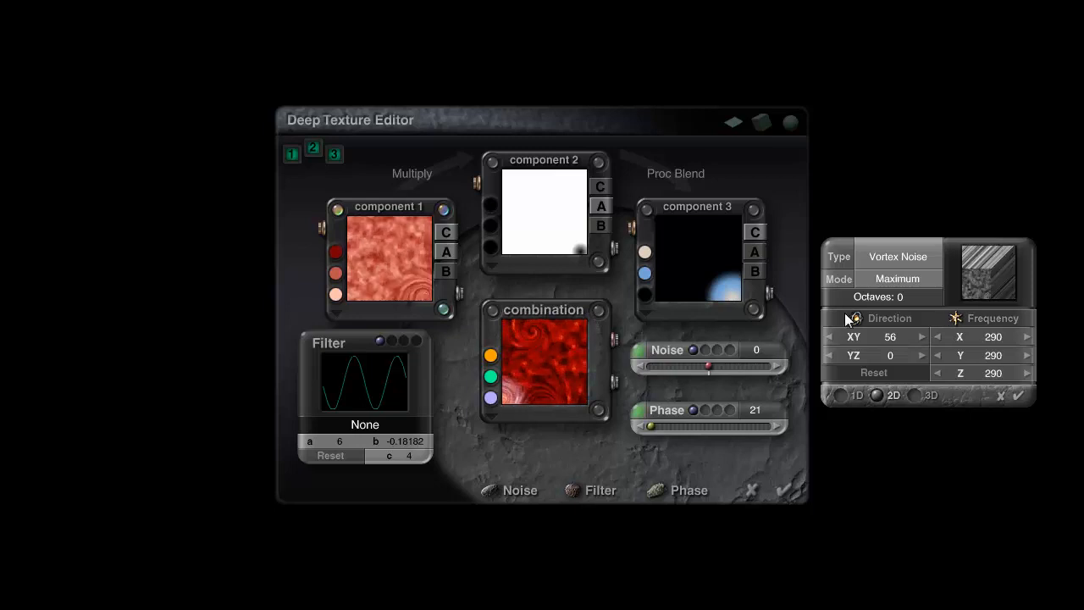
{"action": "left_click_drag", "start_coordinate": [955, 318], "coordinate": [955, 317]}
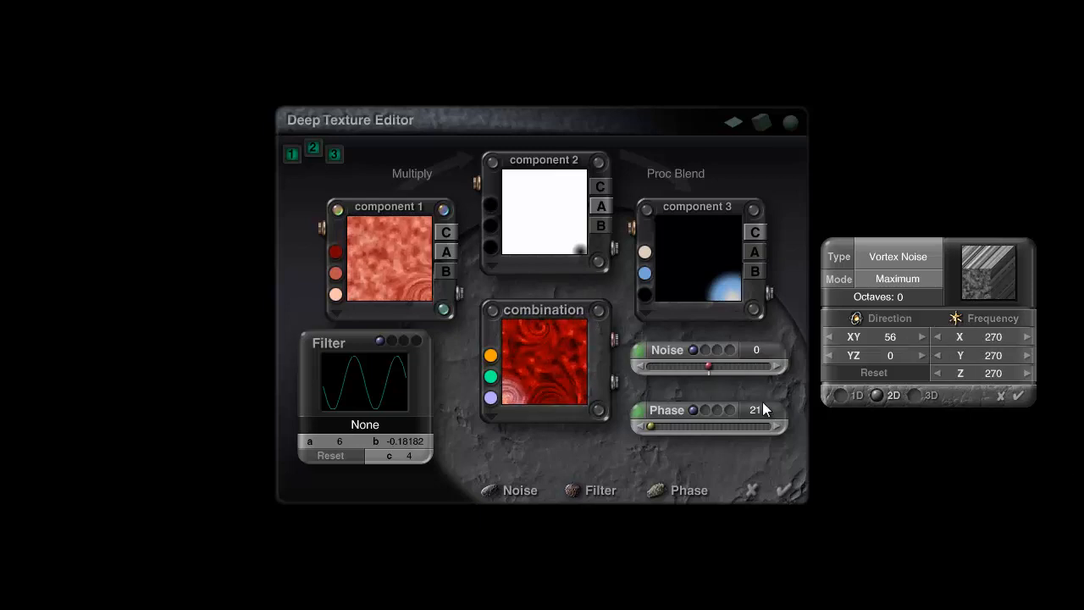
{"action": "left_click", "coordinate": [1019, 396]}
{"action": "left_click", "coordinate": [785, 491]}
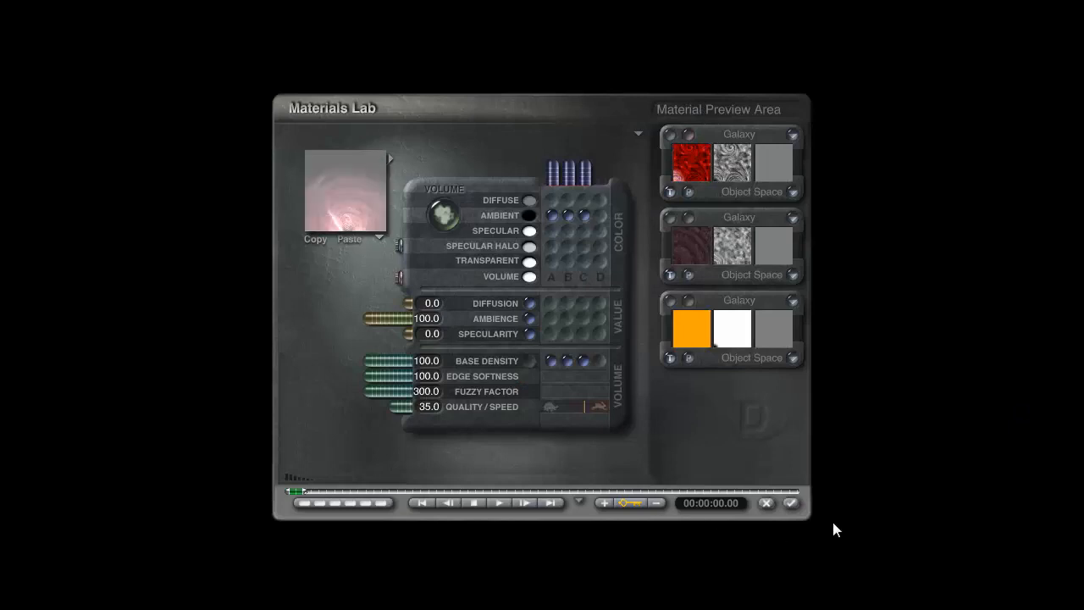
{"action": "left_click", "coordinate": [790, 503]}
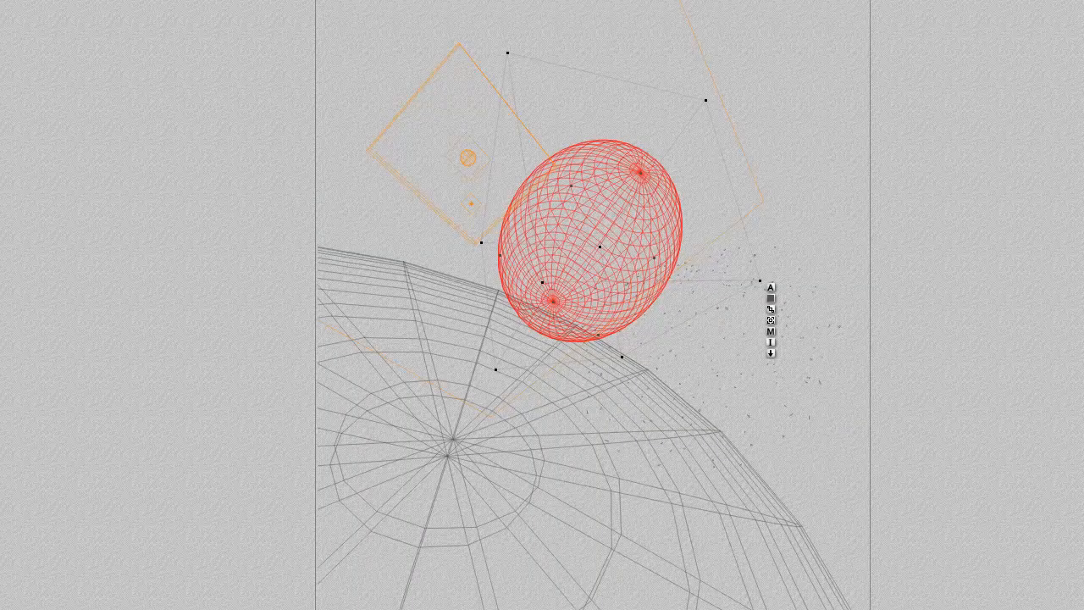
- Render the scene and refine the rendered area around the nebula sphere
{"action": "key", "text": "ctrl+r"}
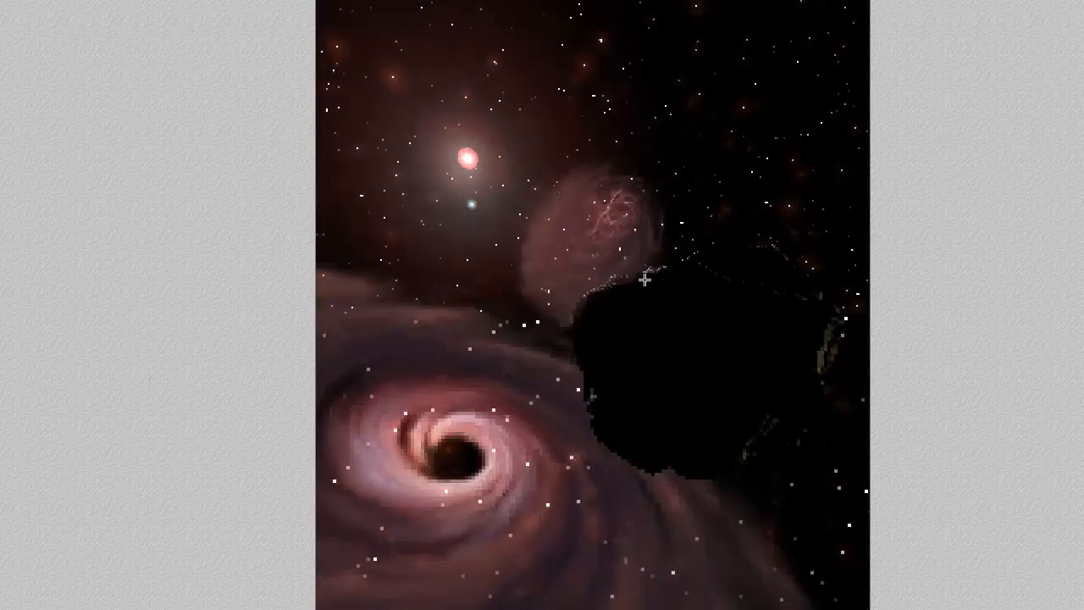
{"action": "left_click_drag", "start_coordinate": [569, 162], "coordinate": [657, 302]}
{"action": "left_click", "coordinate": [557, 175]}
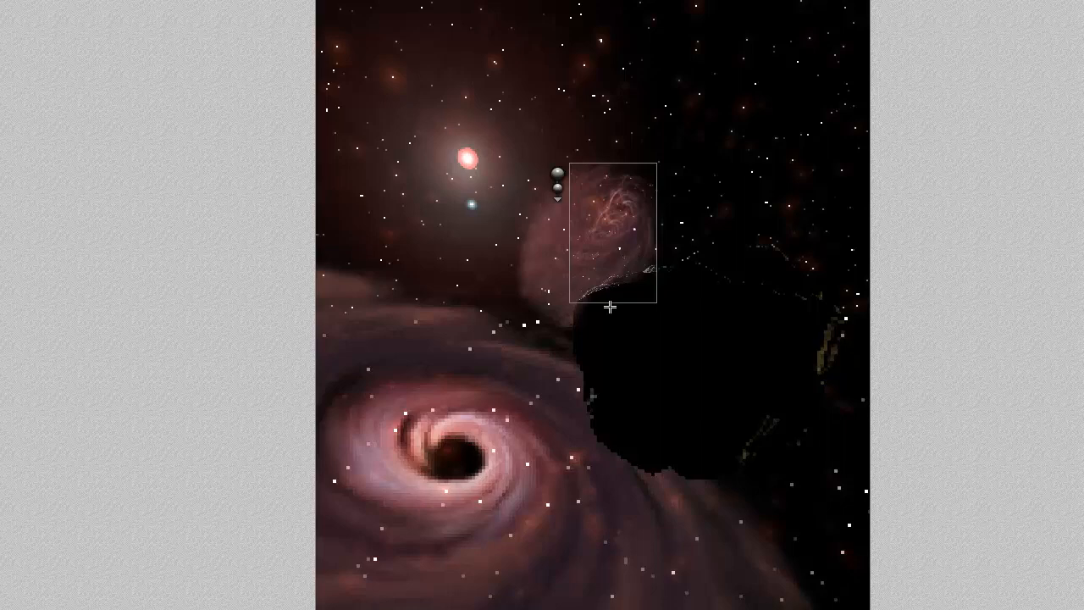
- Delete the nebula sphere above the black hole disc and select the disc
{"action": "left_click", "coordinate": [581, 248]}
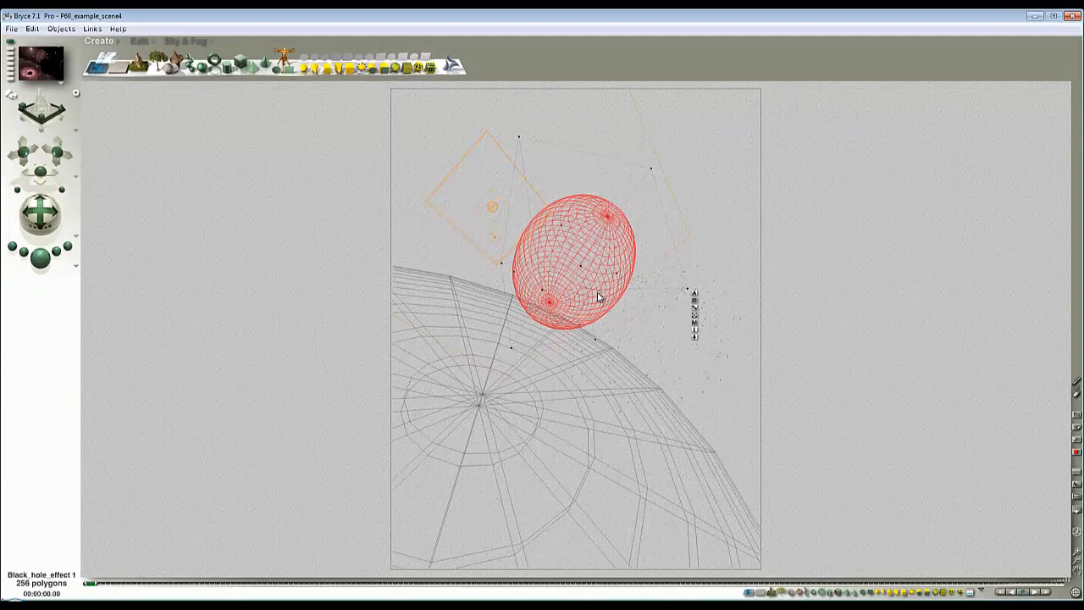
{"action": "key", "text": "Delete"}
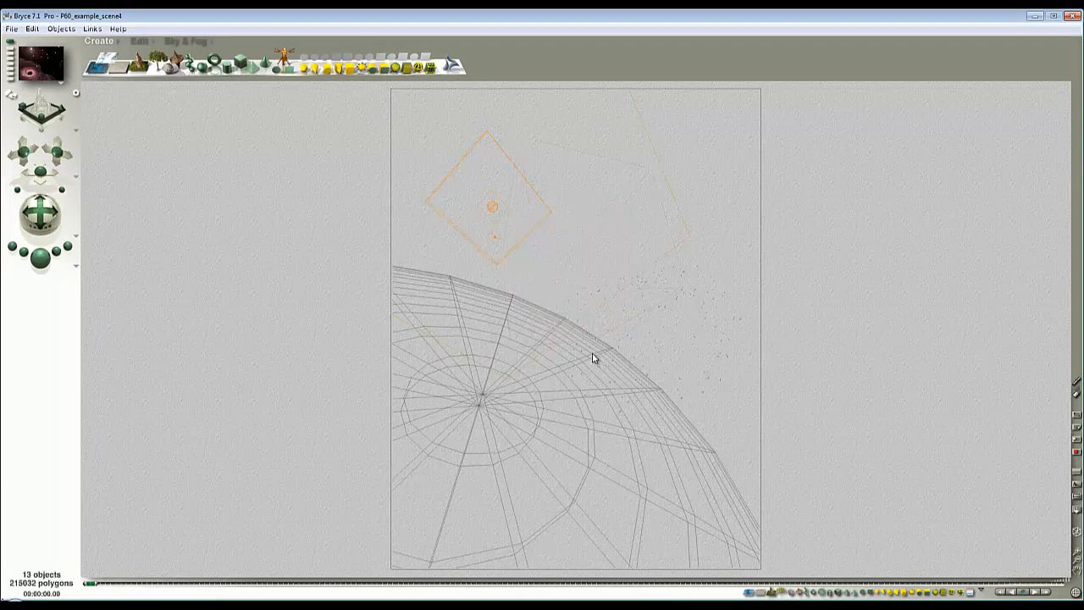
{"action": "left_click", "coordinate": [586, 357], "text": "ctrl"}
{"action": "left_click", "coordinate": [613, 379]}
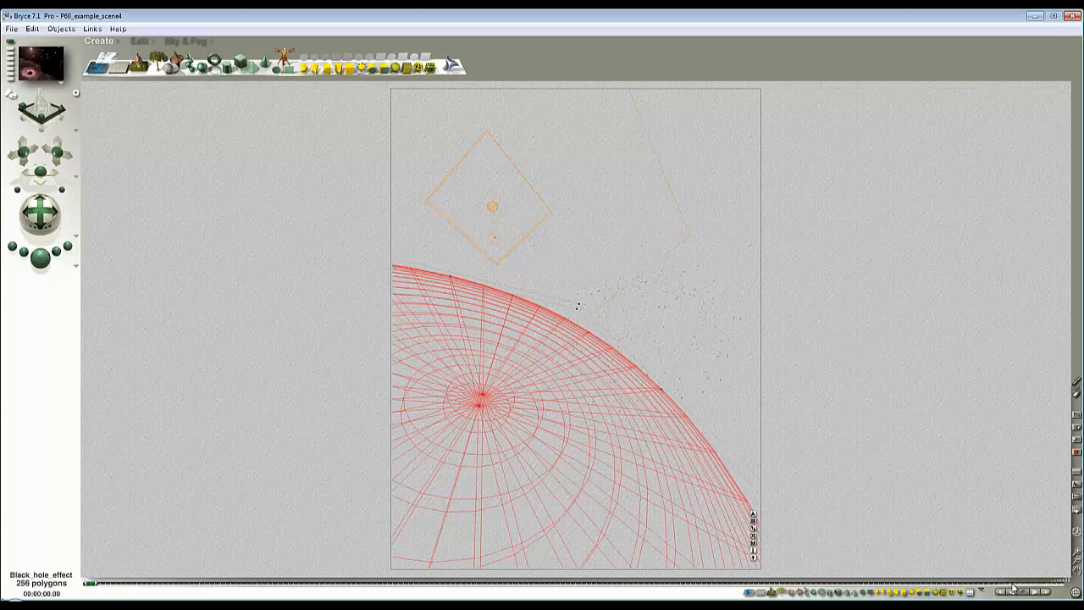
- Select all objects in the scene and set their attributes to Hidden
{"action": "left_click", "coordinate": [983, 592]}
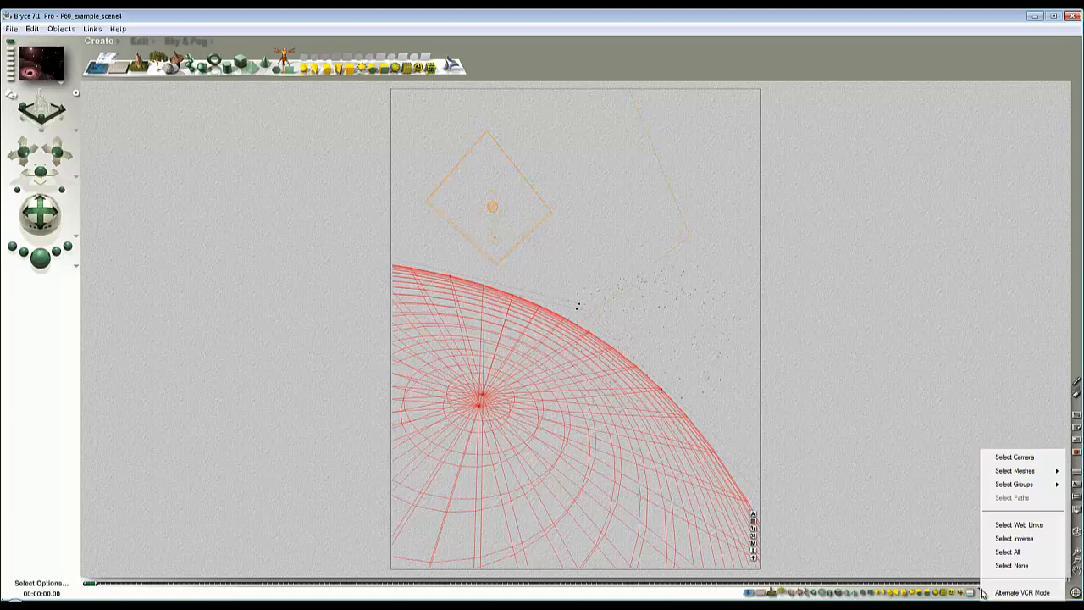
{"action": "left_click", "coordinate": [1016, 553]}
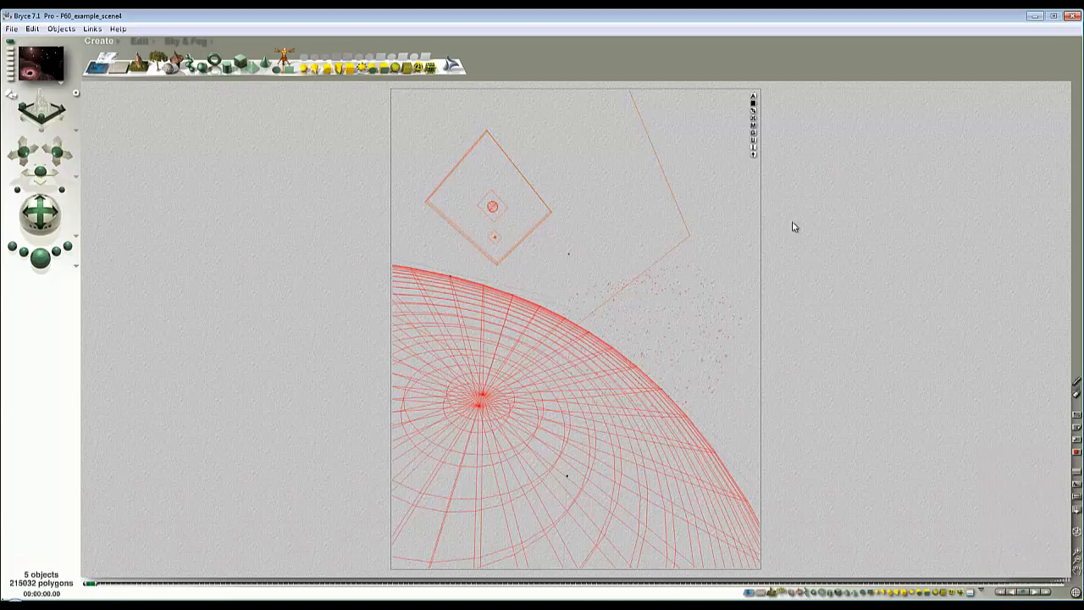
{"action": "left_click", "coordinate": [754, 99]}
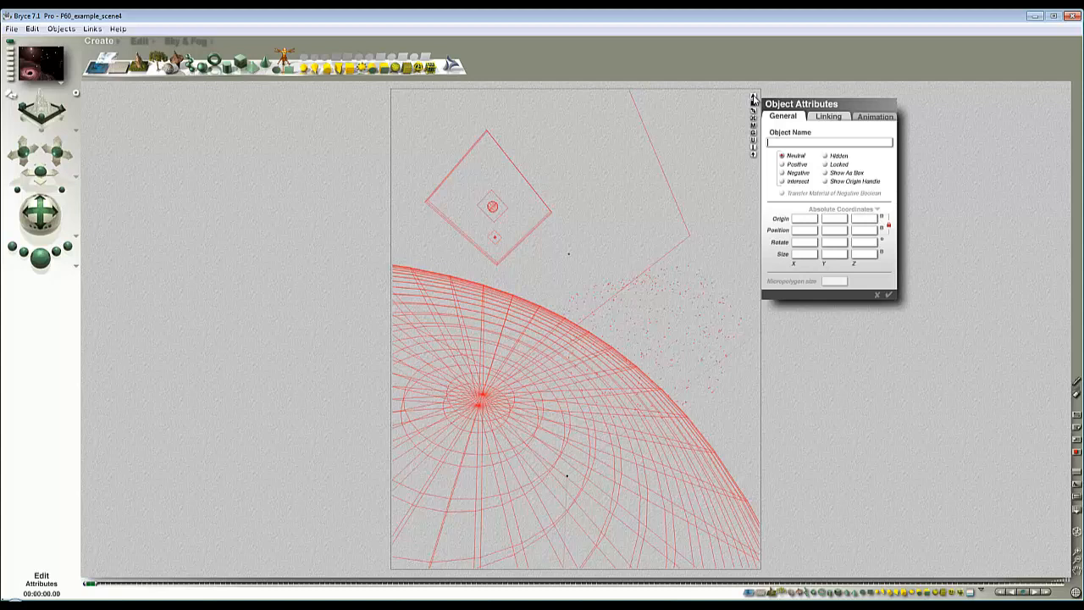
{"action": "left_click", "coordinate": [888, 294]}
- Unhide only the Black_hole_effect disc through its object attributes
{"action": "left_click", "coordinate": [569, 407], "text": "ctrl"}
{"action": "left_click", "coordinate": [575, 404]}
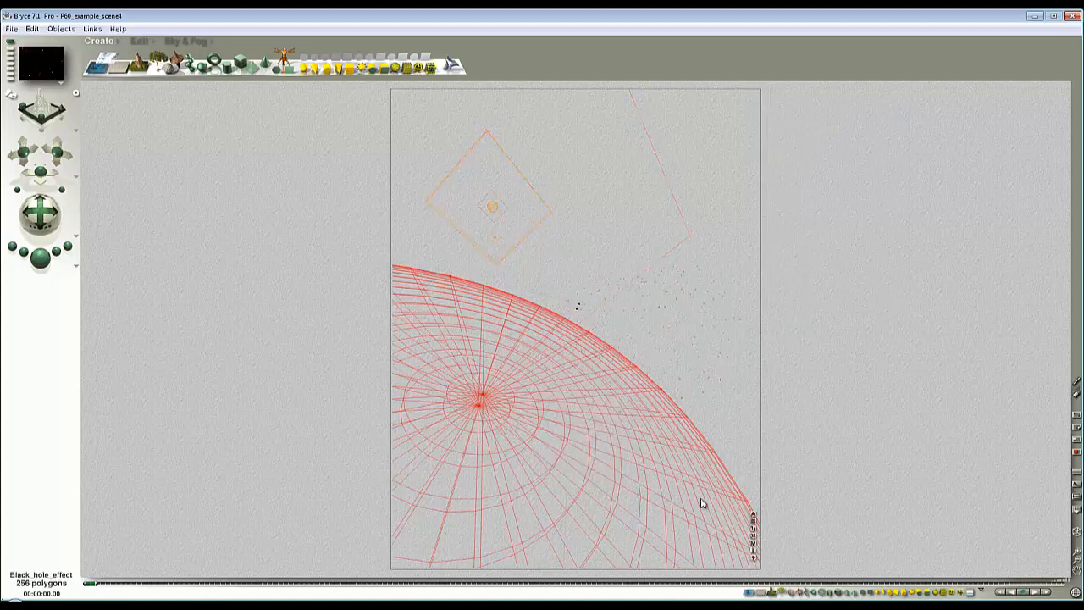
{"action": "left_click", "coordinate": [753, 514]}
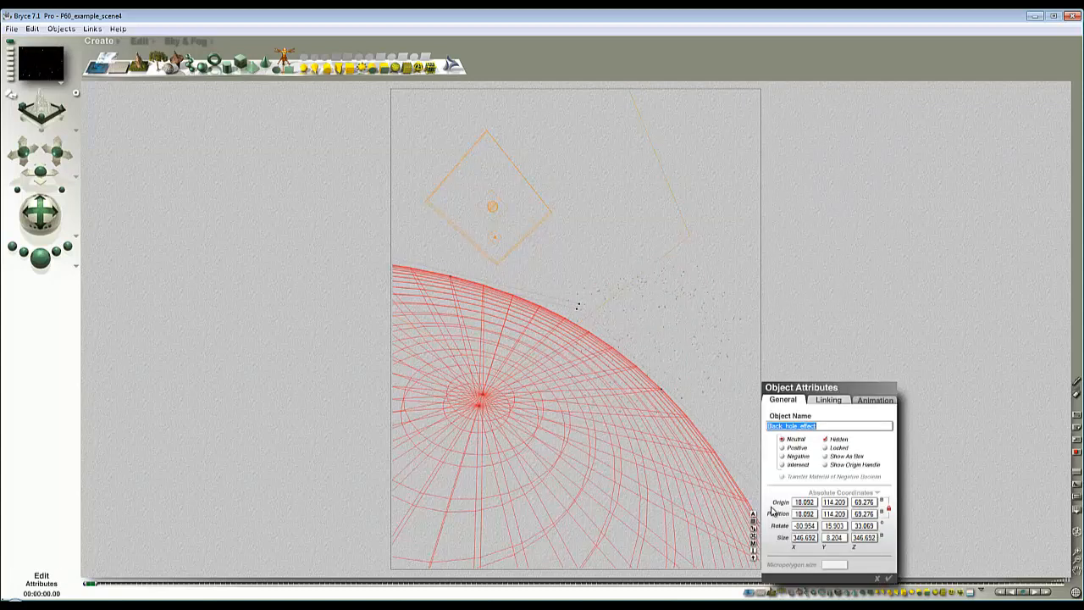
{"action": "left_click", "coordinate": [888, 580]}
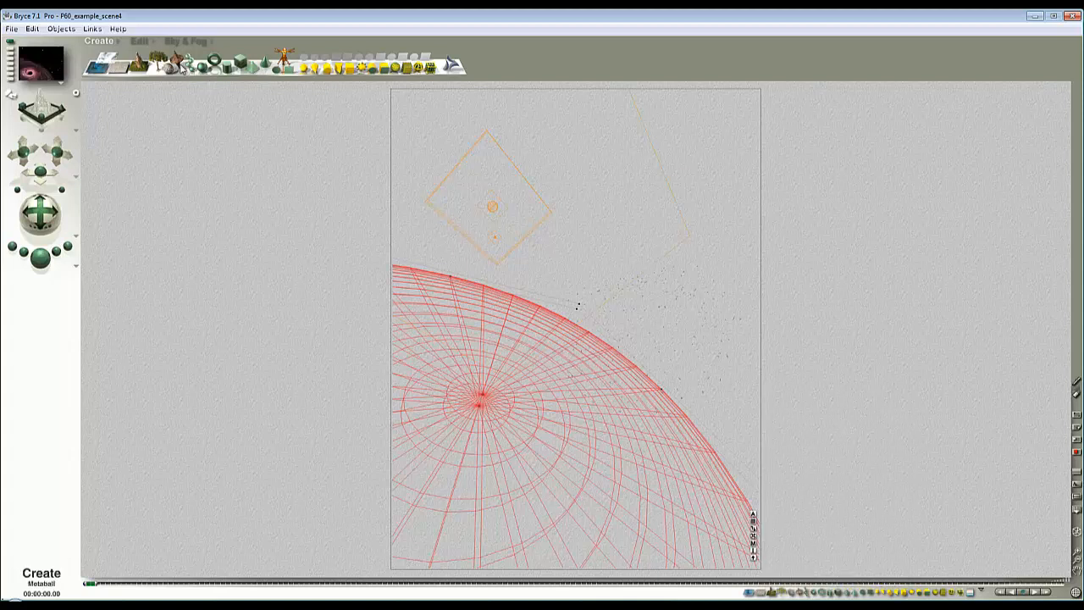
- Resize, rotate and move the black hole disc so it faces the camera near the centre and fills the frame
{"action": "left_click", "coordinate": [142, 41]}
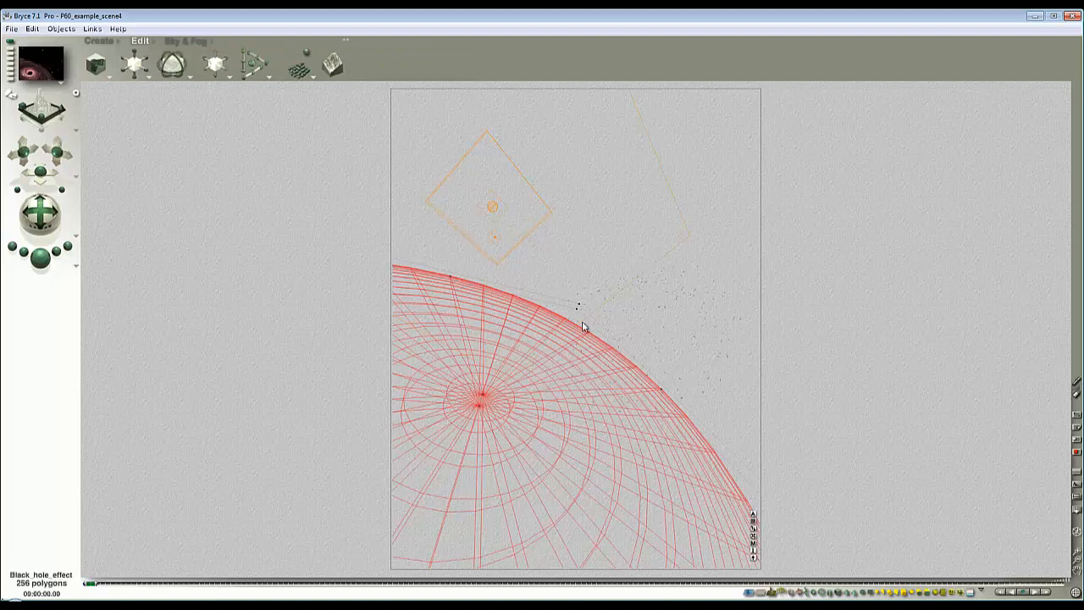
{"action": "left_click_drag", "start_coordinate": [581, 311], "coordinate": [576, 418]}
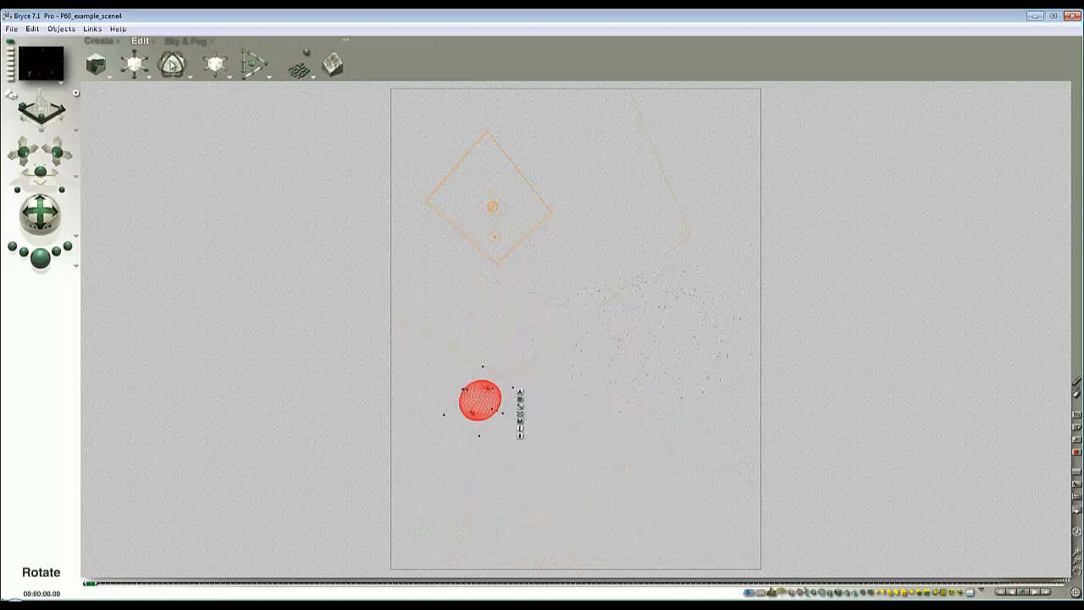
{"action": "left_click_drag", "start_coordinate": [172, 65], "coordinate": [178, 73]}
{"action": "left_click_drag", "start_coordinate": [502, 429], "coordinate": [582, 364]}
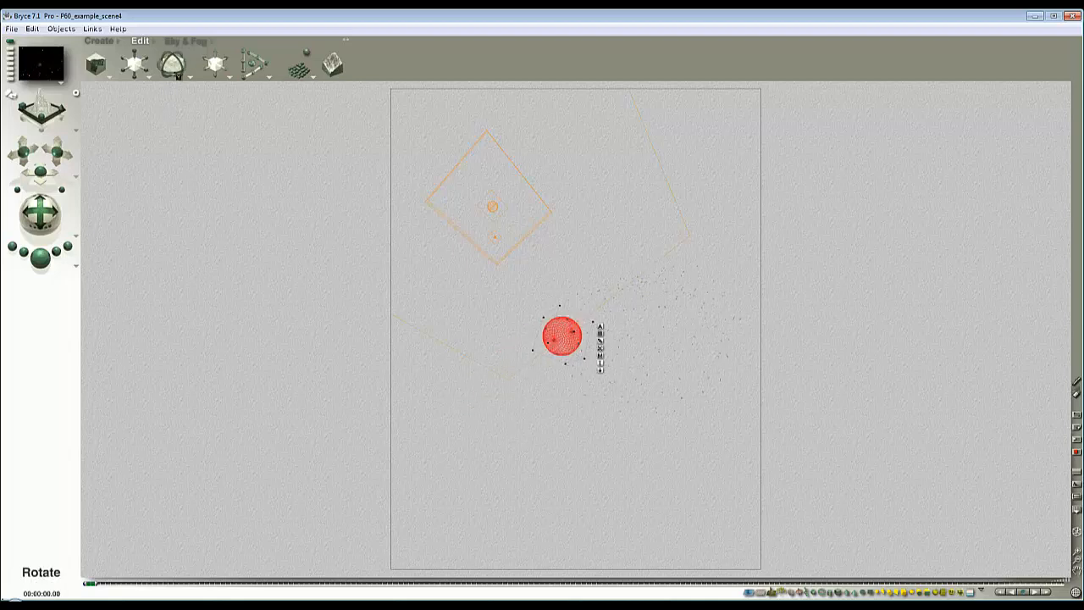
{"action": "left_click_drag", "start_coordinate": [173, 71], "coordinate": [184, 117]}
{"action": "left_click", "coordinate": [516, 405]}
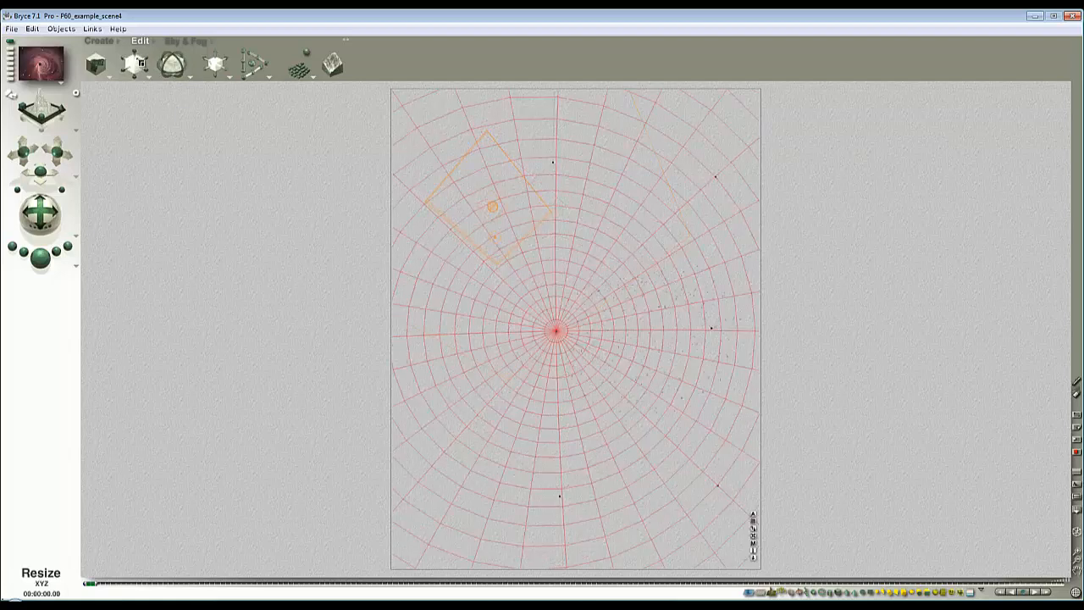
- Test-render the face-on black hole disc and return to the wireframe view
{"action": "left_click", "coordinate": [40, 257]}
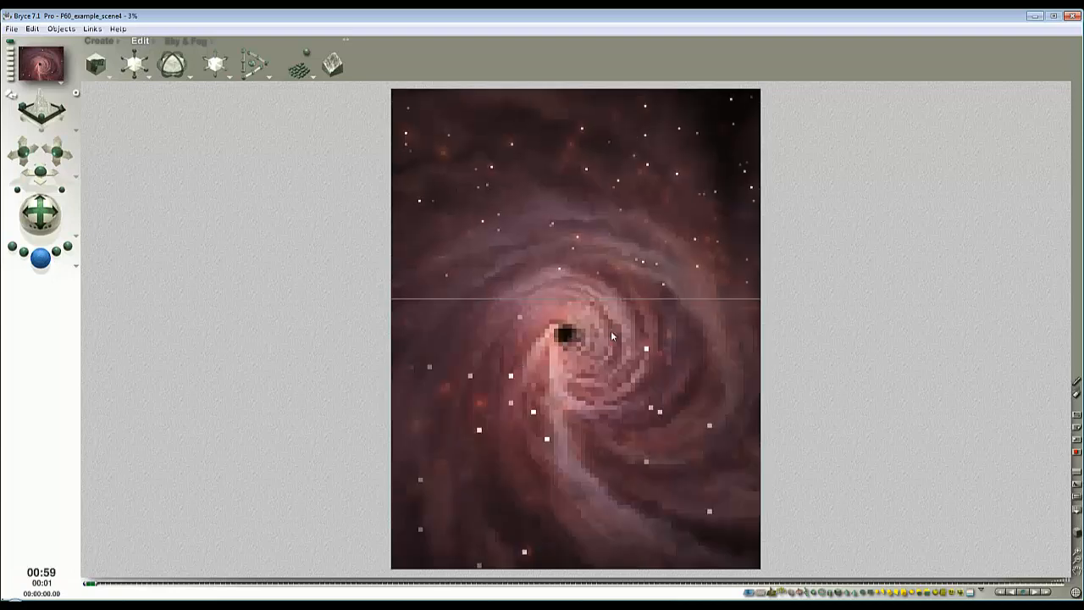
{"action": "left_click", "coordinate": [631, 402]}
{"action": "left_click", "coordinate": [583, 351]}
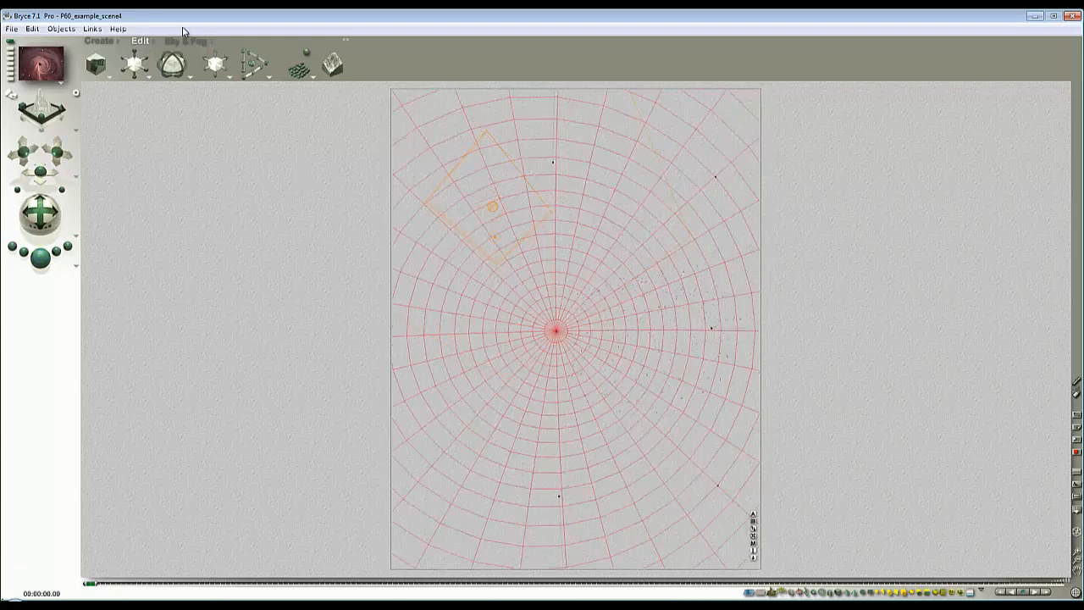
- Adjust the black hole disc so the centres of its front and back faces line up with the camera, and render it
{"action": "left_click_drag", "start_coordinate": [211, 59], "coordinate": [308, 145]}
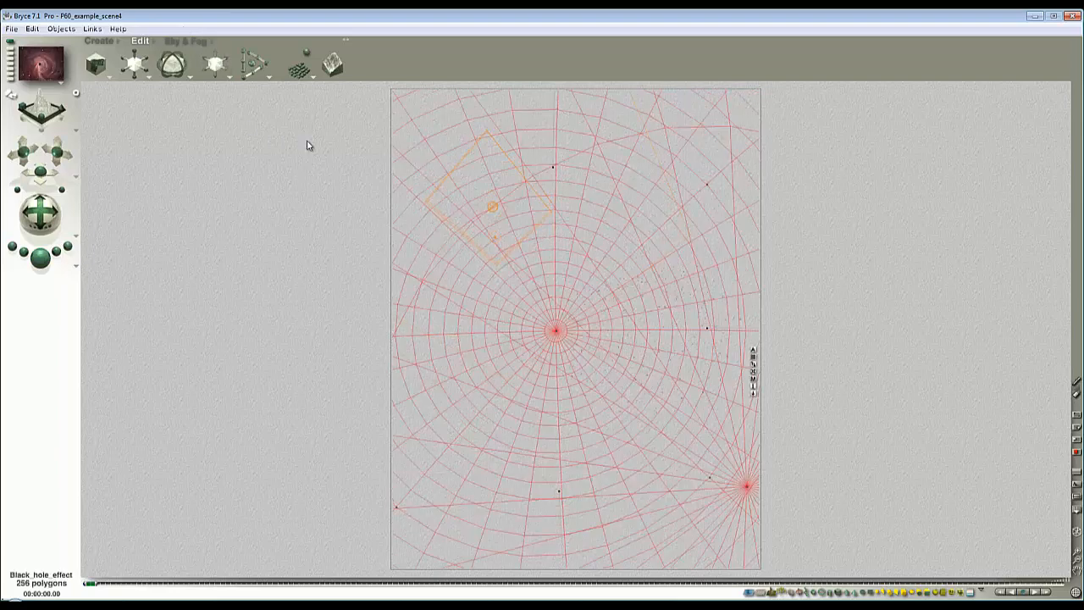
{"action": "left_click_drag", "start_coordinate": [571, 392], "coordinate": [409, 266]}
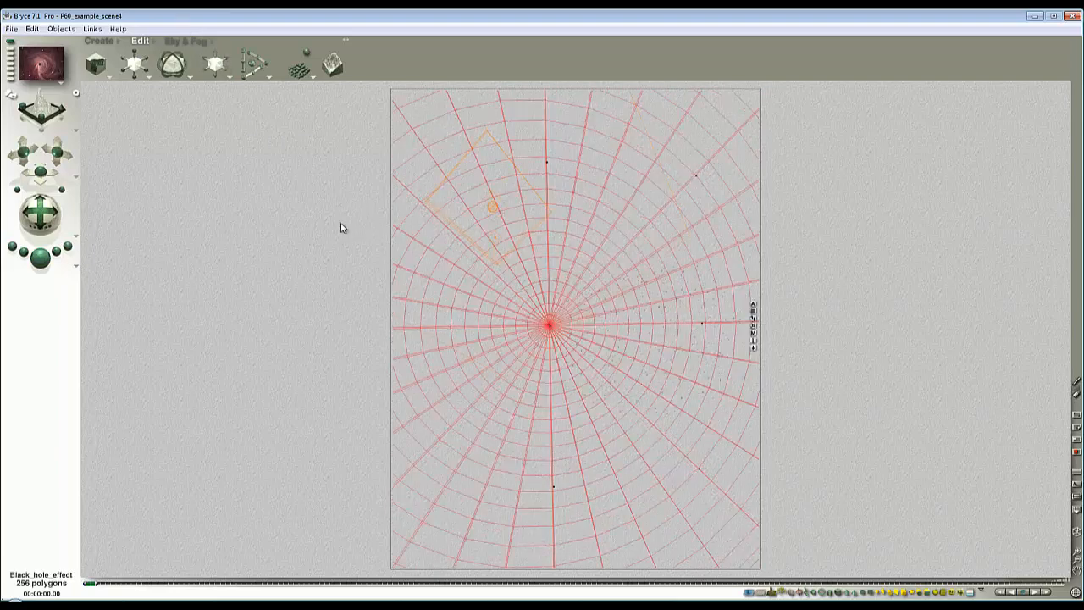
{"action": "left_click", "coordinate": [45, 267]}
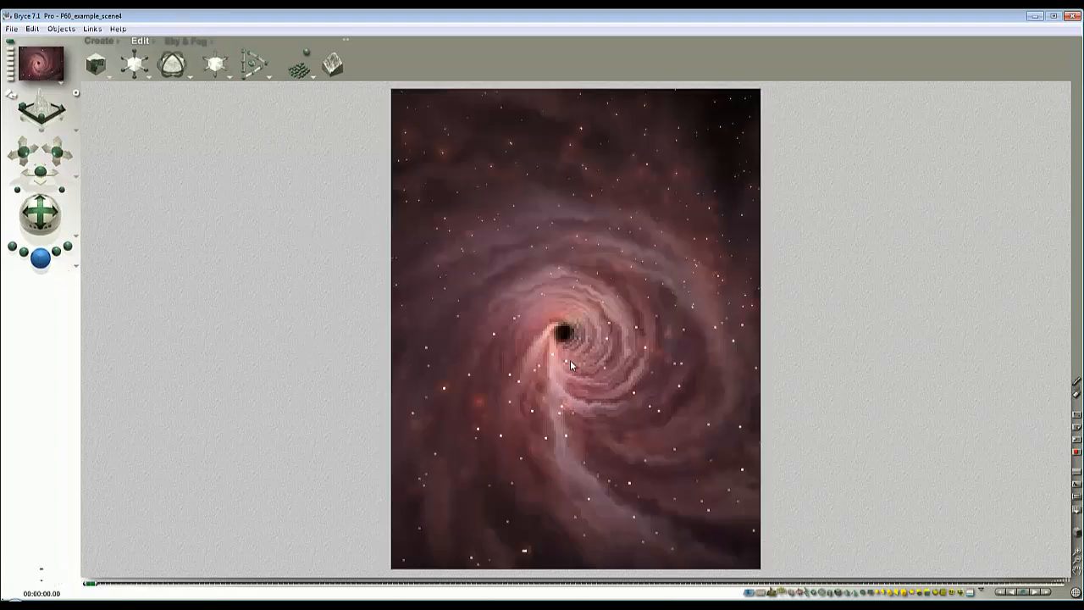
- Set the Quality/Speed of the Black_hole_effect disc's volume material to 50 and render the scene
{"action": "left_click", "coordinate": [552, 336]}
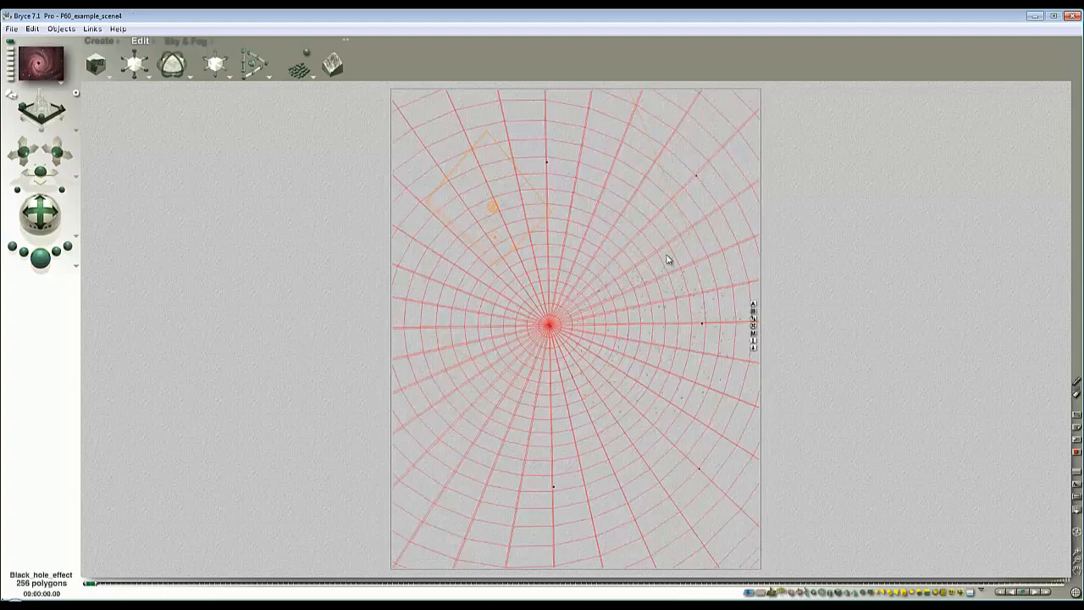
{"action": "left_click", "coordinate": [754, 334]}
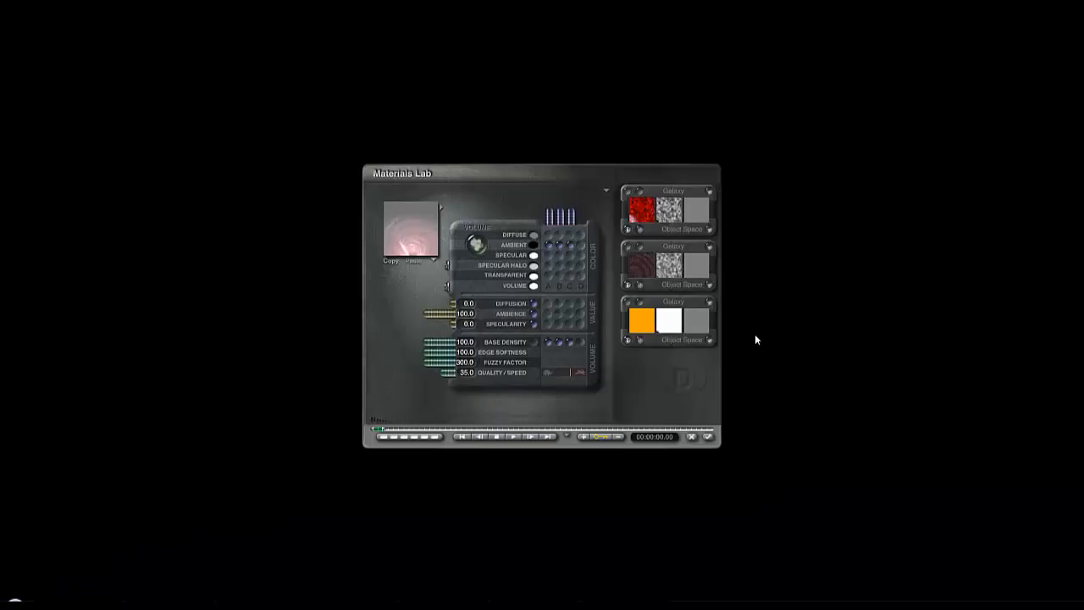
{"action": "left_click", "coordinate": [464, 372]}
{"action": "type", "text": "50"}
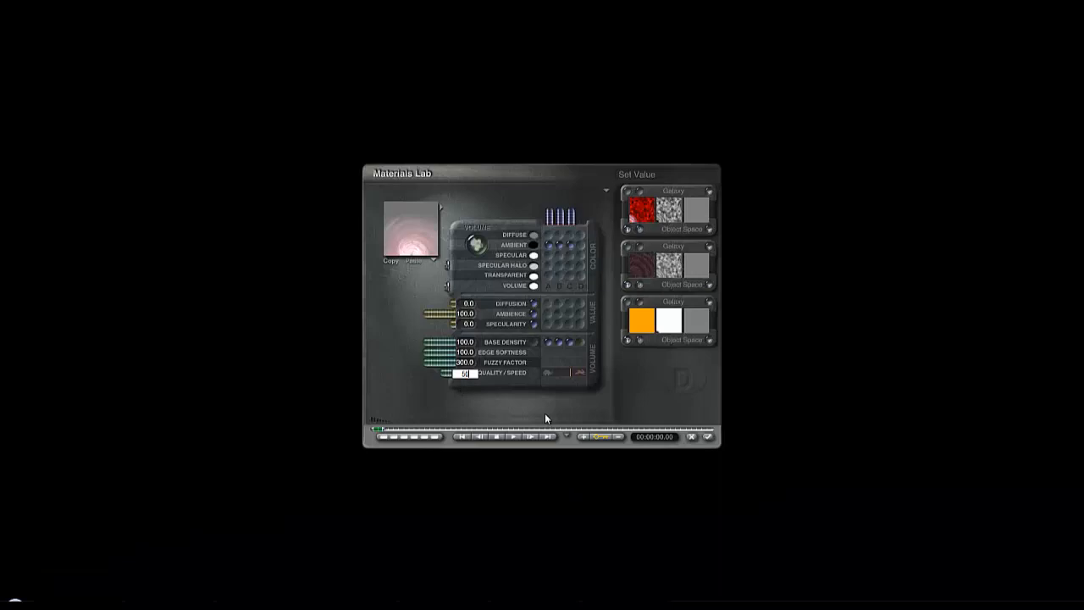
{"action": "key", "text": "Return"}
{"action": "left_click", "coordinate": [709, 437]}
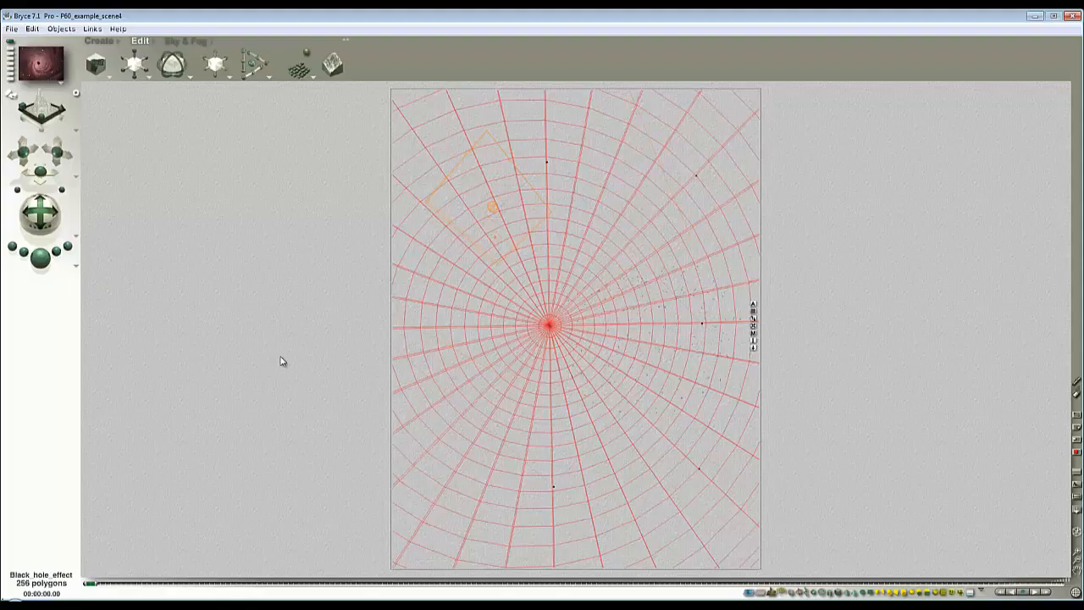
{"action": "left_click", "coordinate": [33, 264]}
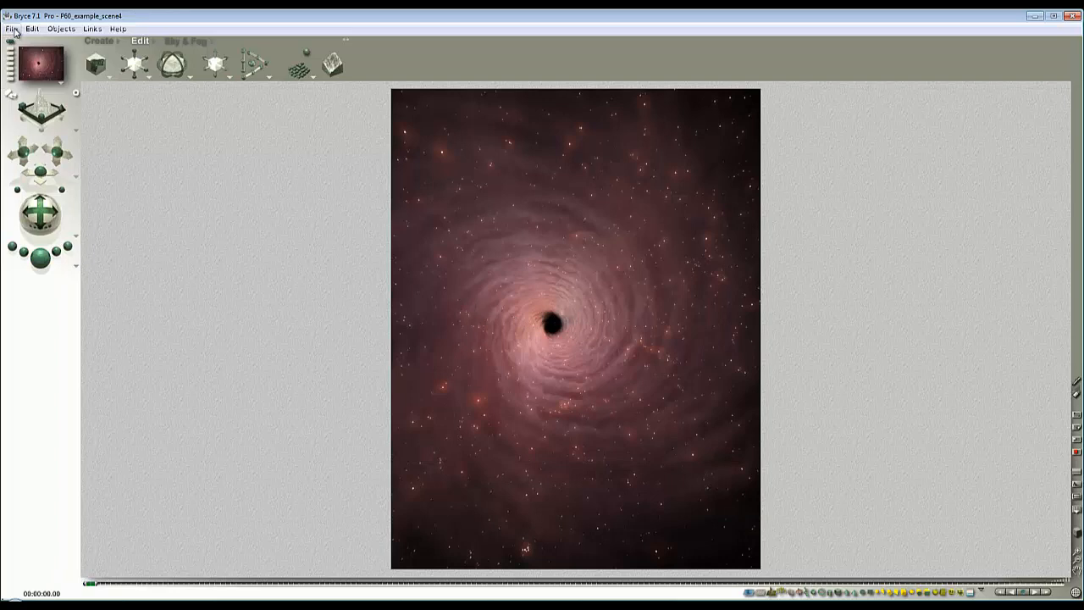
- Export the rendered black hole image to the P60_pass folder as the 24-bit bitmap Background3.bmp
{"action": "left_click", "coordinate": [12, 29]}
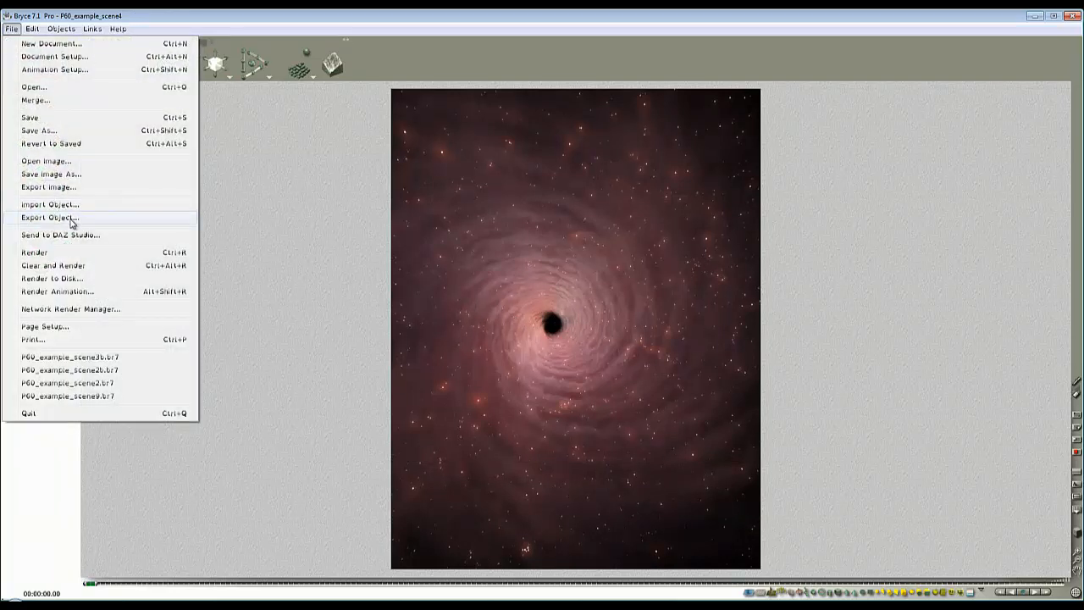
{"action": "left_click", "coordinate": [69, 188]}
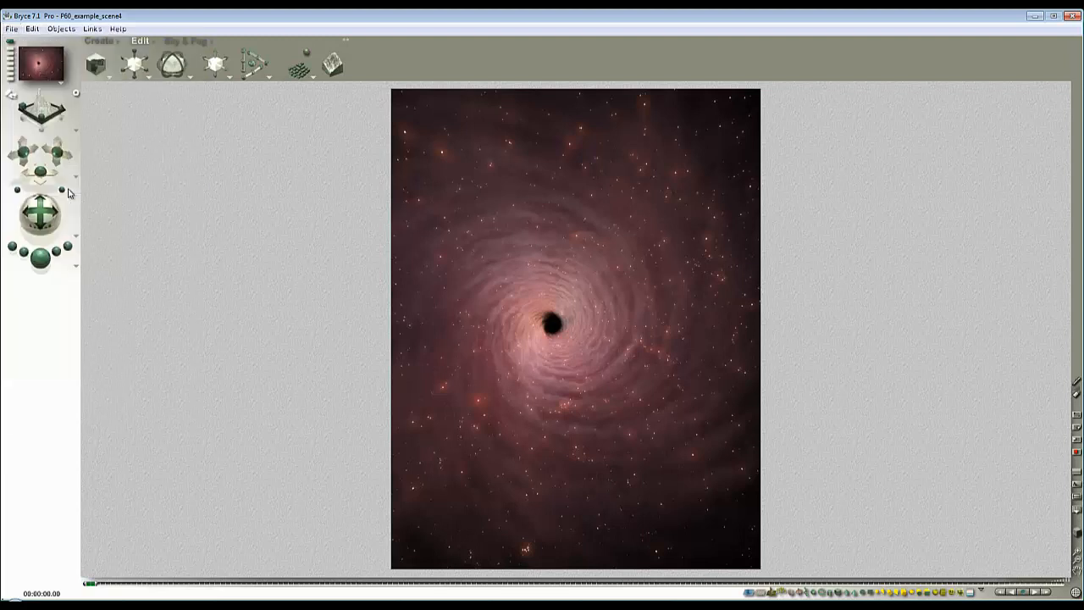
{"action": "scroll", "coordinate": [614, 295], "scroll_direction": "down", "scroll_amount": 3}
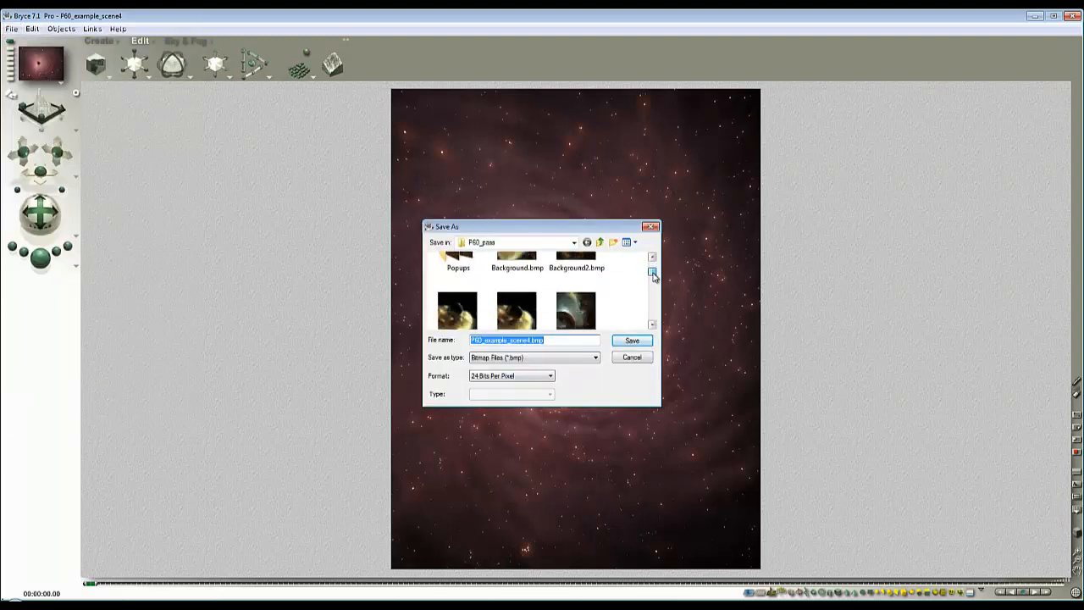
{"action": "scroll", "coordinate": [605, 297], "scroll_direction": "up", "scroll_amount": 3}
{"action": "left_click", "coordinate": [600, 297]}
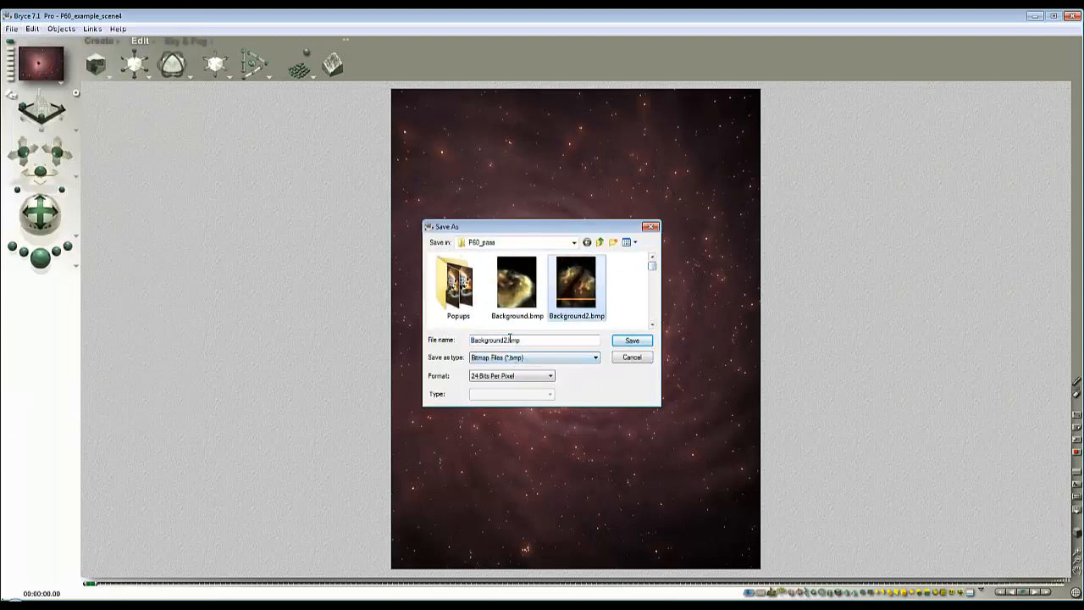
{"action": "left_click", "coordinate": [505, 339]}
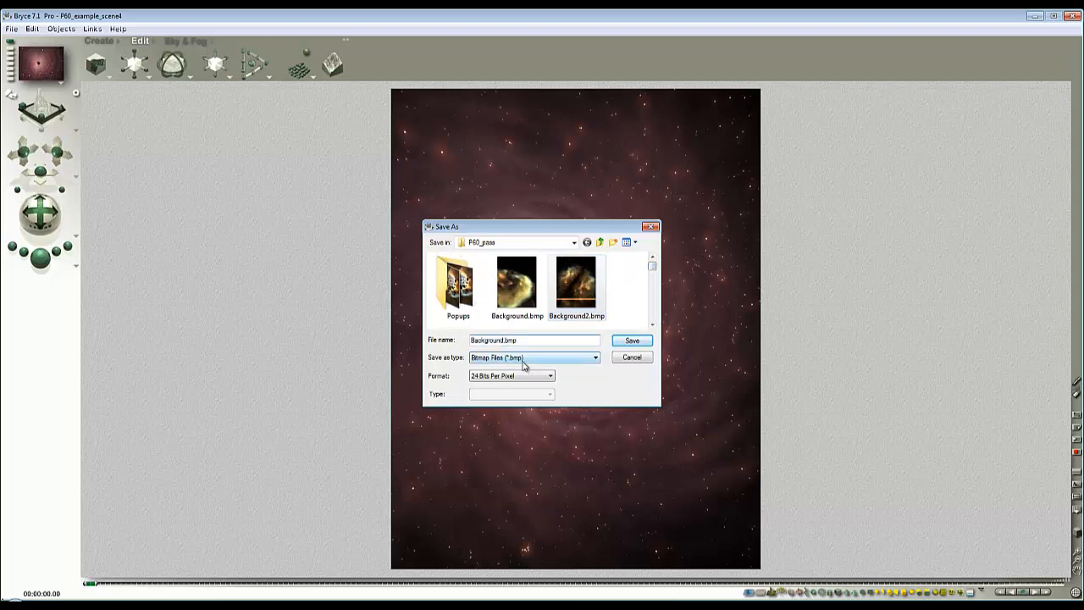
{"action": "key", "text": "Return"}
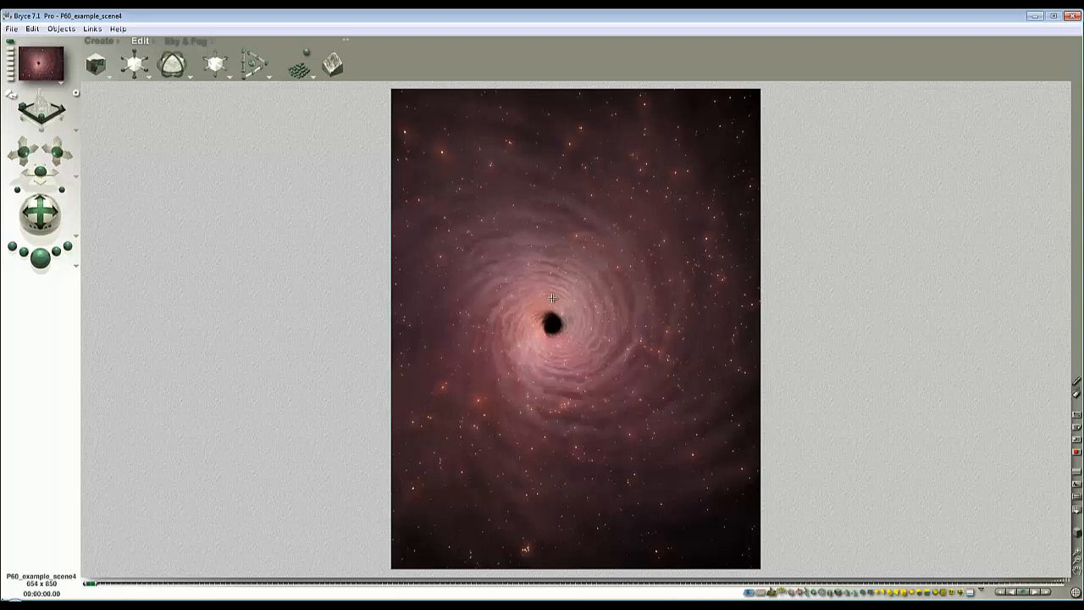
- Revert the scene to its saved version
{"action": "left_click", "coordinate": [12, 29]}
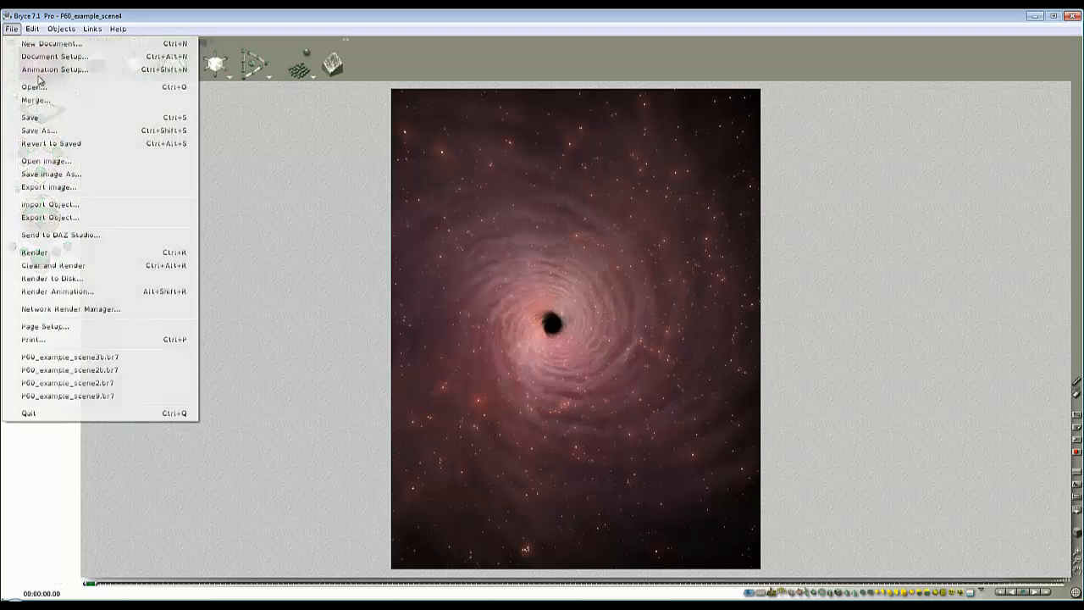
{"action": "left_click", "coordinate": [50, 143]}
{"action": "left_click", "coordinate": [596, 312]}
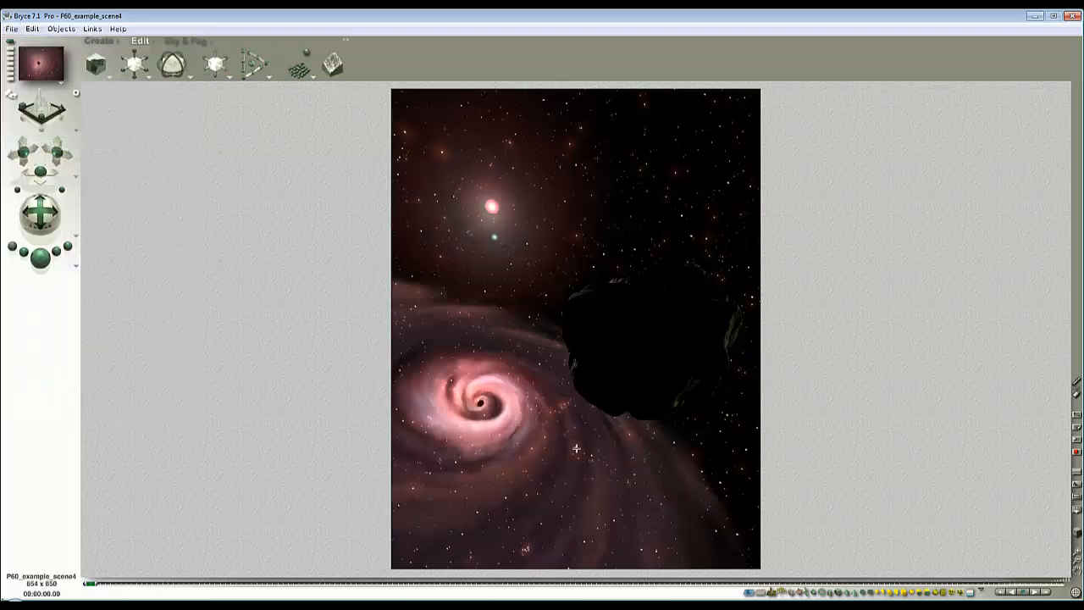
- Delete the large Black_hole_effect disc from the wireframe scene
{"action": "key", "text": "Escape"}
{"action": "left_click", "coordinate": [584, 412], "text": "ctrl"}
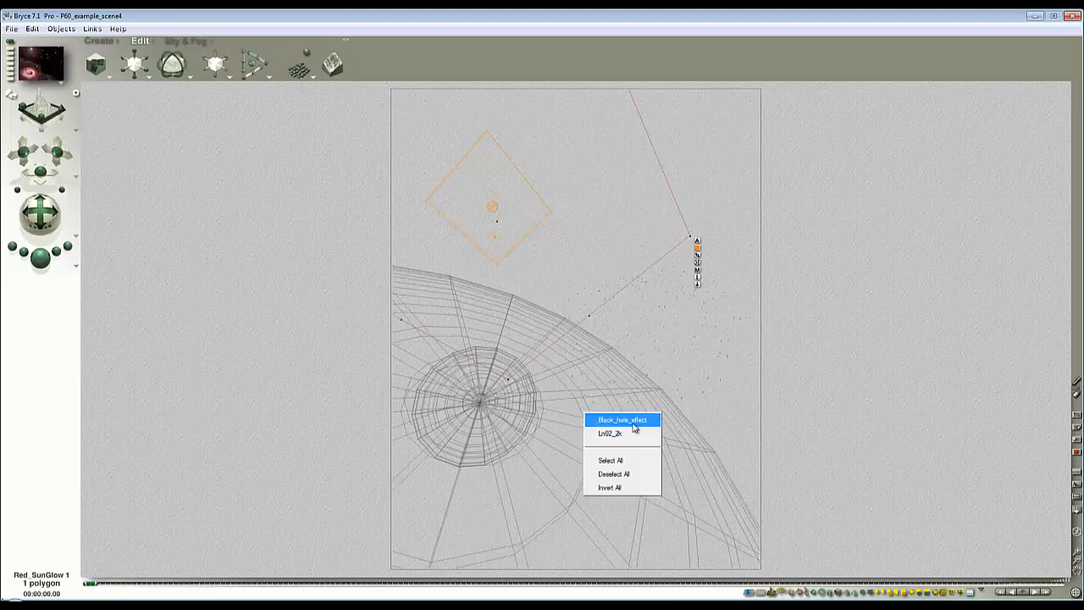
{"action": "left_click", "coordinate": [631, 420]}
{"action": "key", "text": "Delete"}
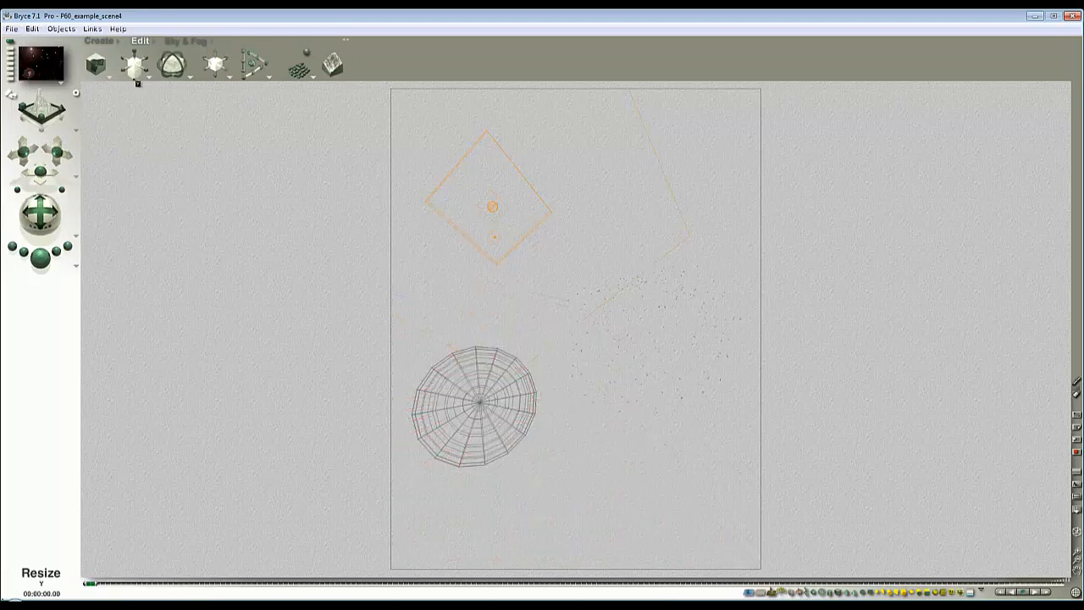
- Store the current camera view in a memory slot, and set all of the camera's origin and rotation values to 0
{"action": "left_click", "coordinate": [9, 49]}
{"action": "key", "text": "4"}
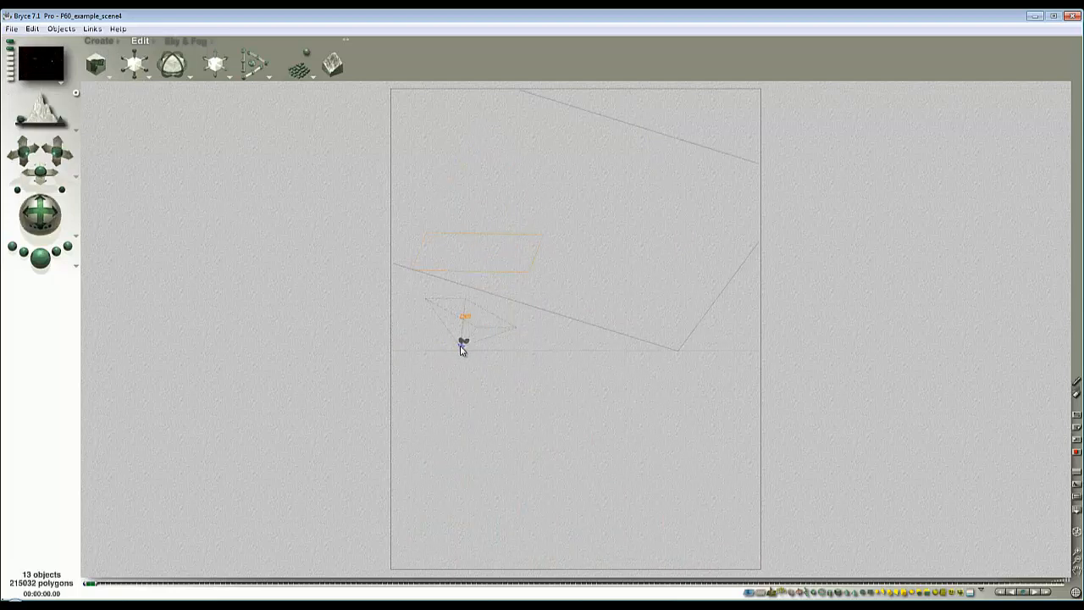
{"action": "left_click", "coordinate": [461, 349]}
{"action": "left_click", "coordinate": [491, 355]}
{"action": "left_click", "coordinate": [472, 348]}
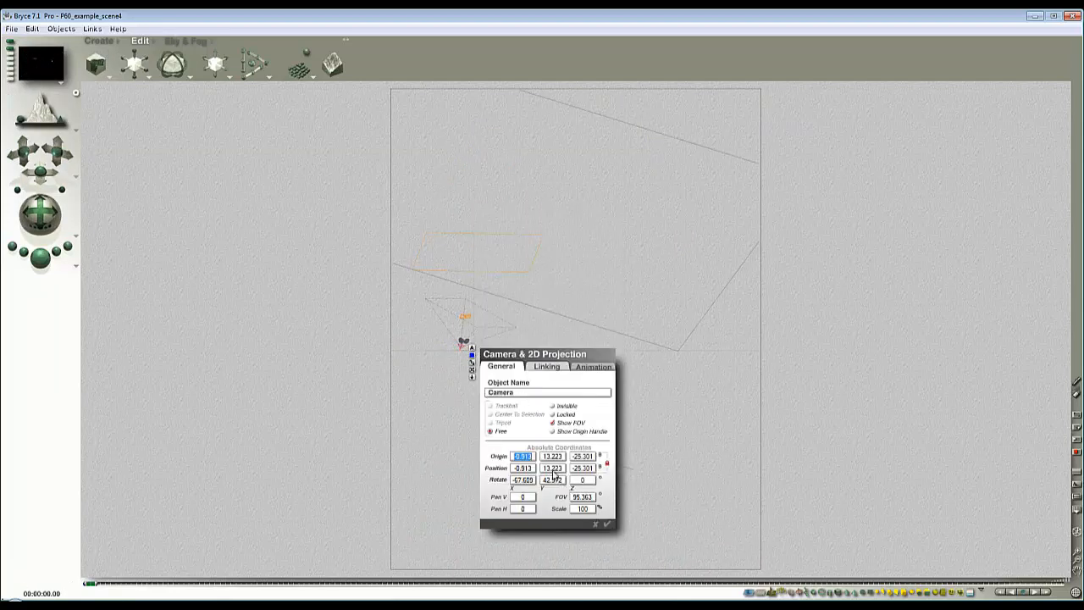
{"action": "type", "text": "0"}
{"action": "left_click", "coordinate": [591, 458]}
{"action": "type", "text": "0"}
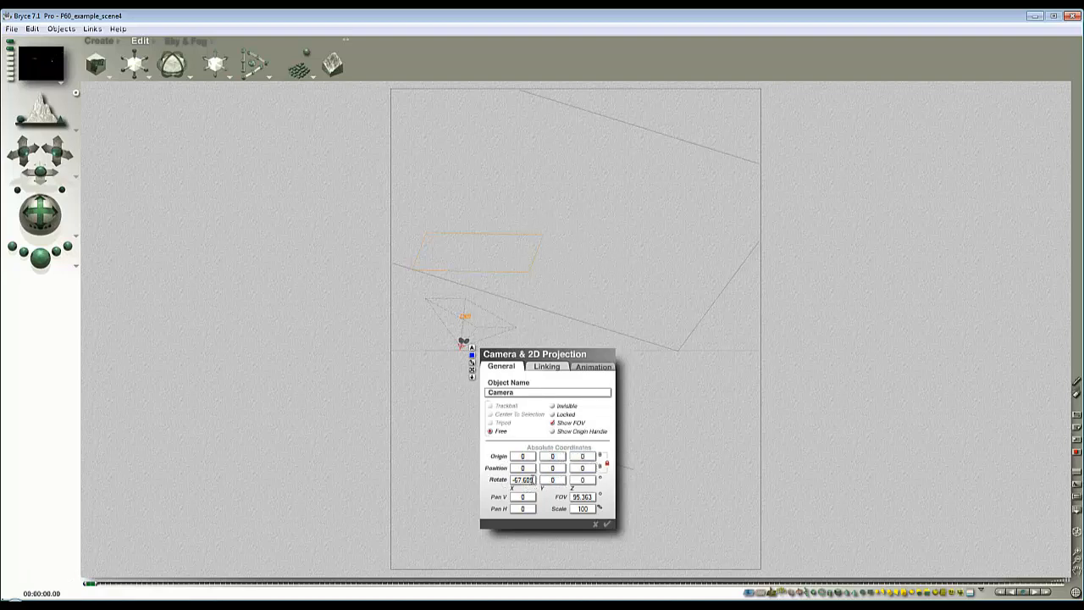
{"action": "left_click", "coordinate": [607, 526]}
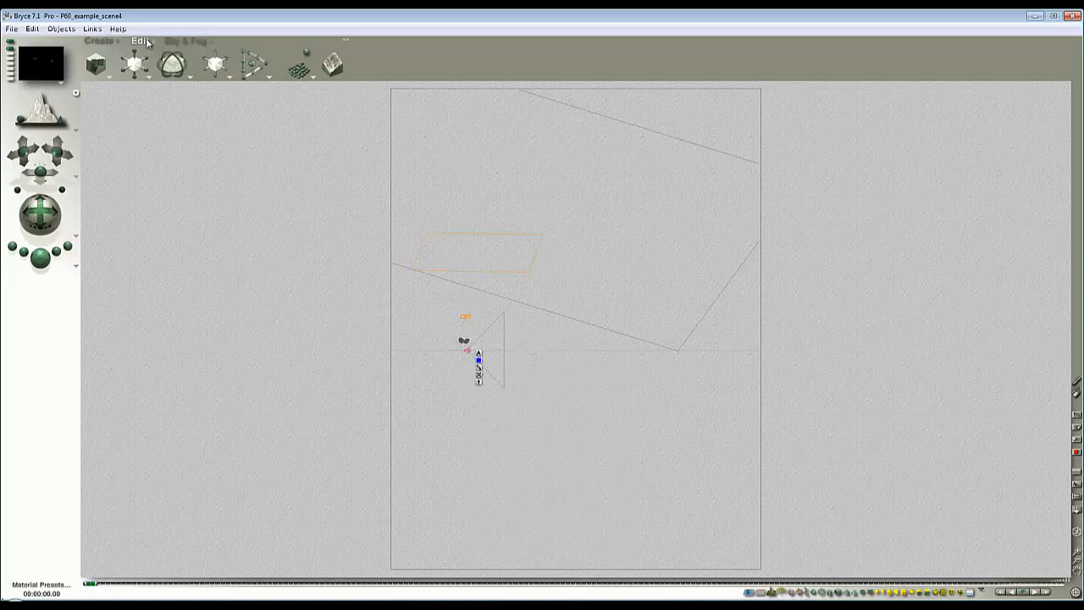
- Create a 2D picture object from Background3.bmp, loaded into the empty slot beside the existing image
{"action": "left_click", "coordinate": [98, 41]}
{"action": "left_click", "coordinate": [284, 58]}
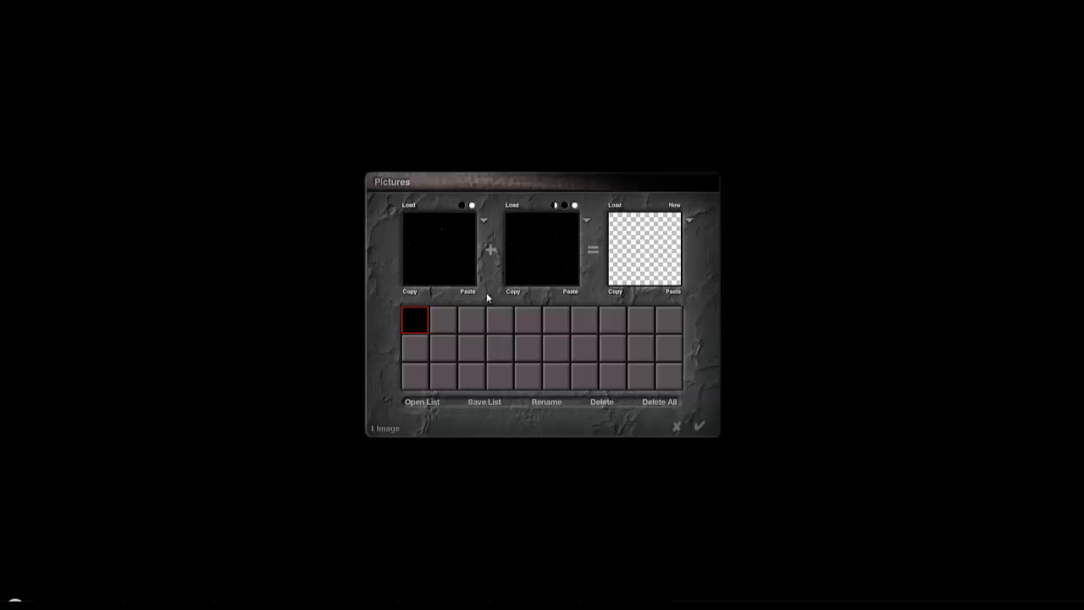
{"action": "left_click", "coordinate": [451, 322]}
{"action": "scroll", "coordinate": [654, 291], "scroll_direction": "down", "scroll_amount": 1}
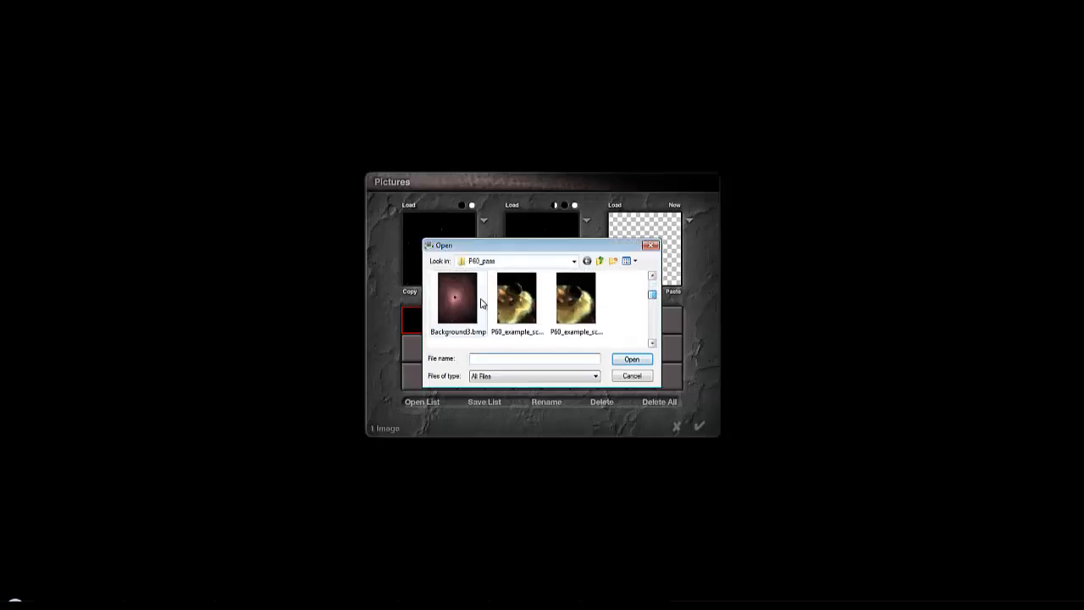
{"action": "left_click", "coordinate": [458, 302]}
{"action": "left_click", "coordinate": [632, 359]}
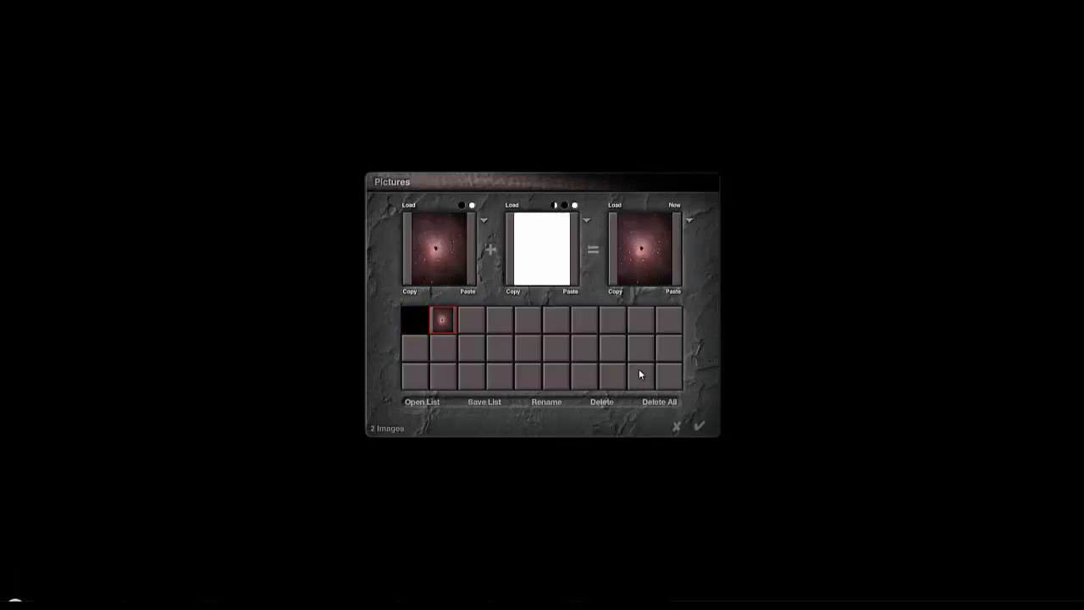
{"action": "left_click", "coordinate": [699, 427]}
- Set the Y position of the new 2D picture plane to 0 in its object attributes
{"action": "left_click", "coordinate": [1076, 552]}
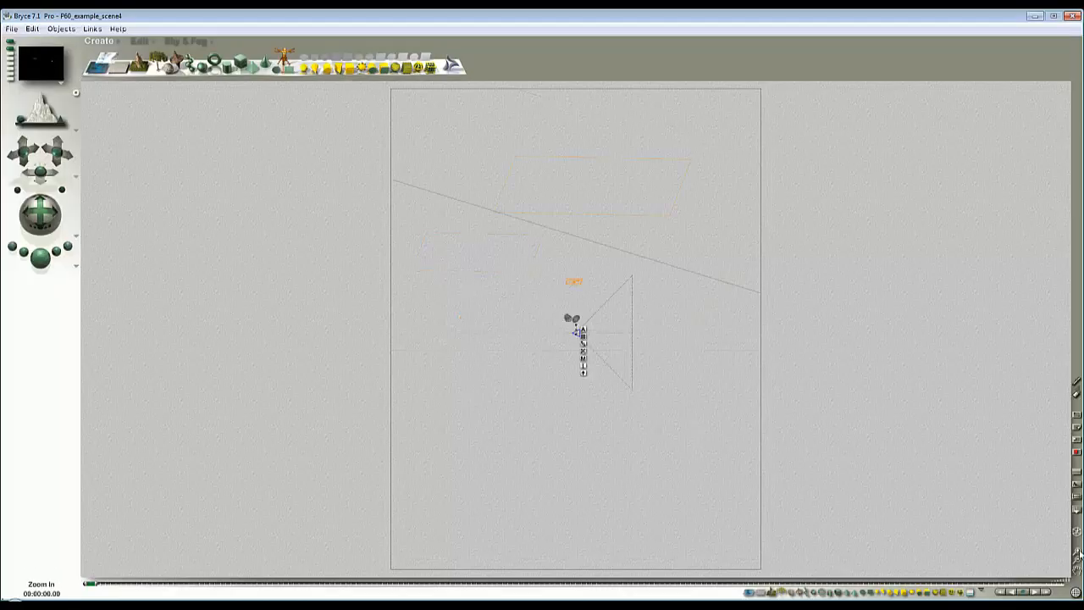
{"action": "left_click", "coordinate": [1076, 552]}
{"action": "left_click", "coordinate": [1077, 552]}
{"action": "left_click", "coordinate": [1077, 552]}
{"action": "left_click", "coordinate": [1076, 553]}
{"action": "left_click", "coordinate": [1077, 552]}
{"action": "left_click", "coordinate": [582, 298]}
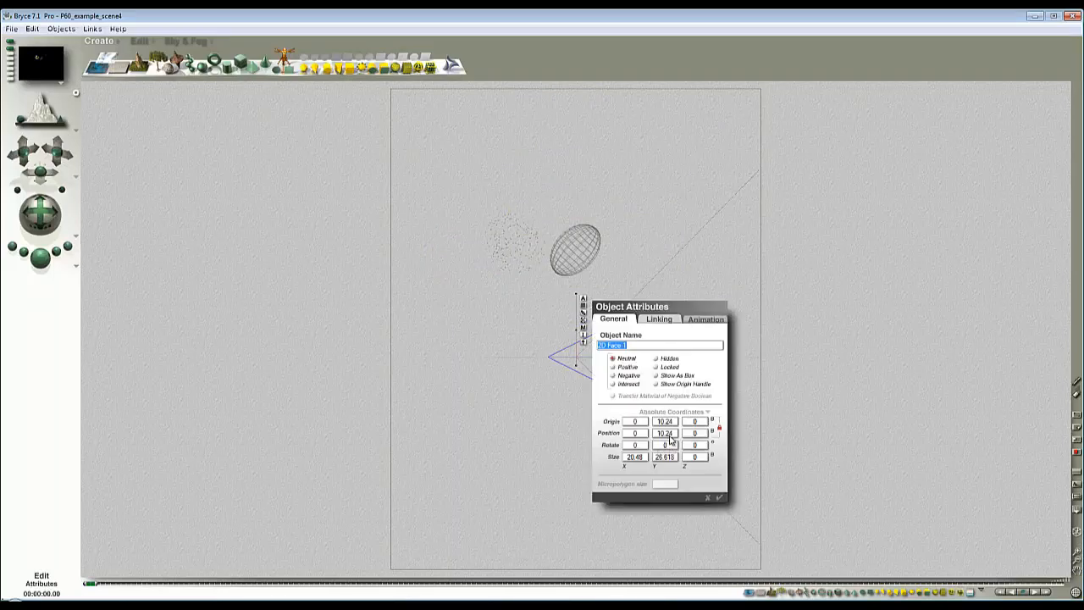
{"action": "left_click", "coordinate": [668, 434]}
{"action": "type", "text": "0"}
{"action": "left_click", "coordinate": [719, 499]}
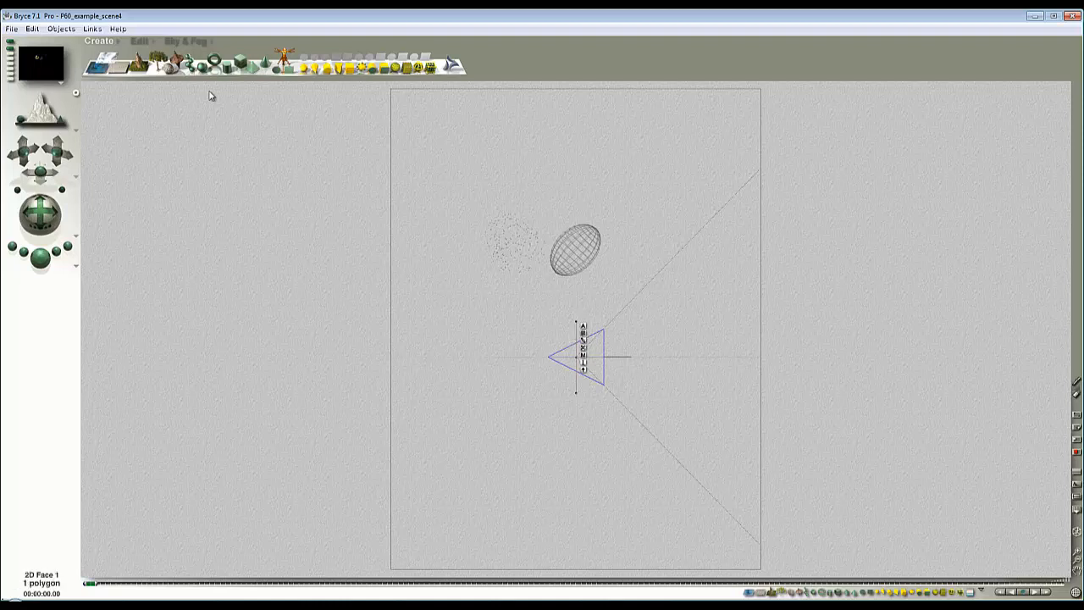
- Move the picture plane along Z to about 59.9, in front of the camera
{"action": "left_click", "coordinate": [141, 40]}
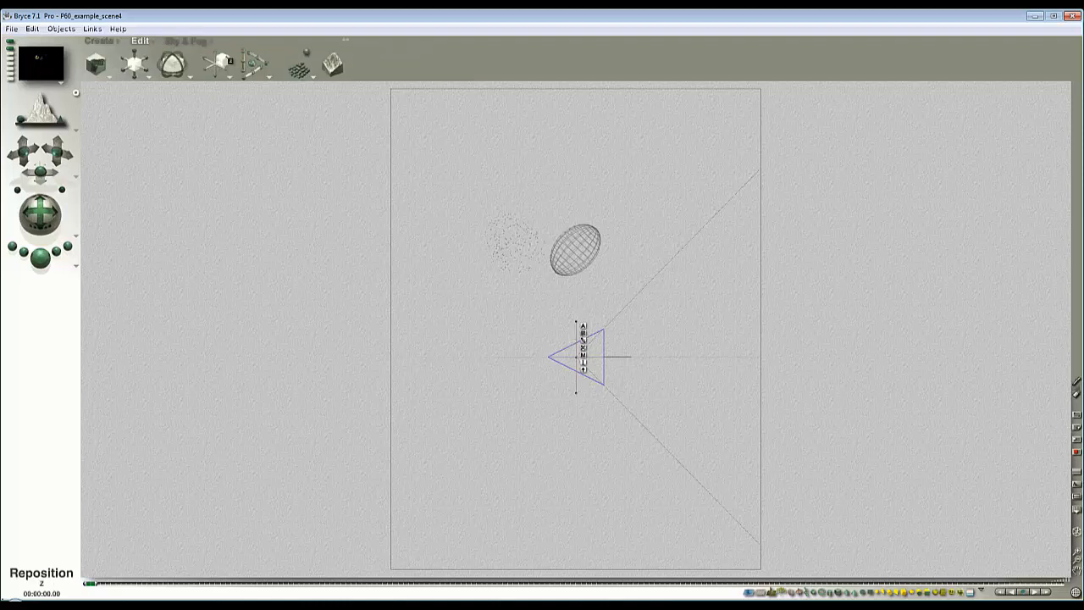
{"action": "left_click_drag", "start_coordinate": [577, 381], "coordinate": [739, 381]}
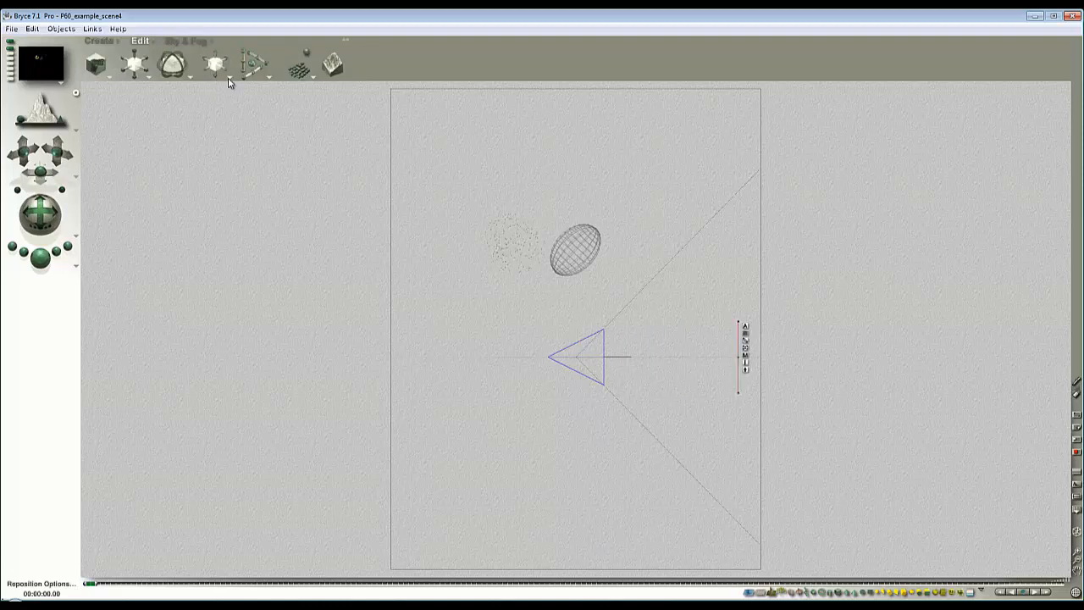
{"action": "left_click", "coordinate": [228, 78]}
{"action": "left_click", "coordinate": [231, 171]}
- Link the picture plane to the Perspective Camera as its parent object
{"action": "left_click", "coordinate": [745, 327]}
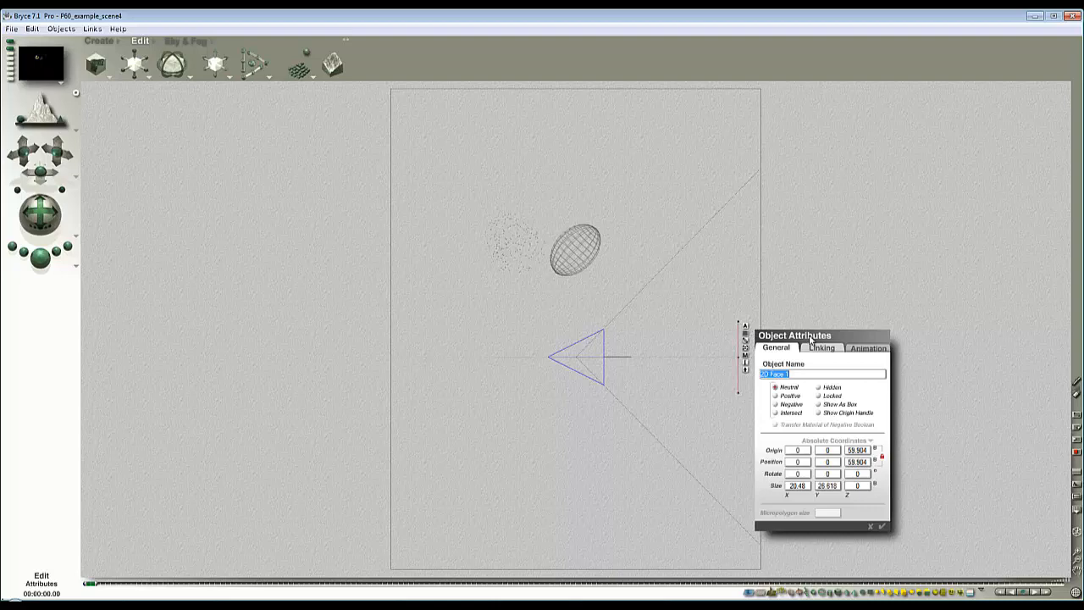
{"action": "left_click", "coordinate": [824, 349]}
{"action": "left_click", "coordinate": [822, 370]}
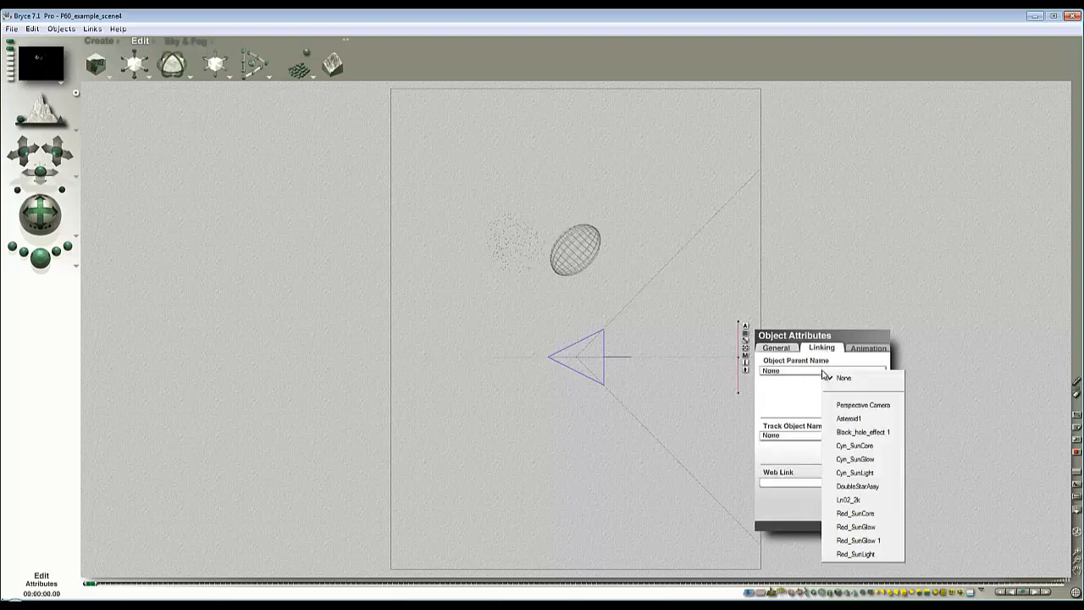
{"action": "left_click", "coordinate": [858, 404]}
{"action": "left_click", "coordinate": [884, 527]}
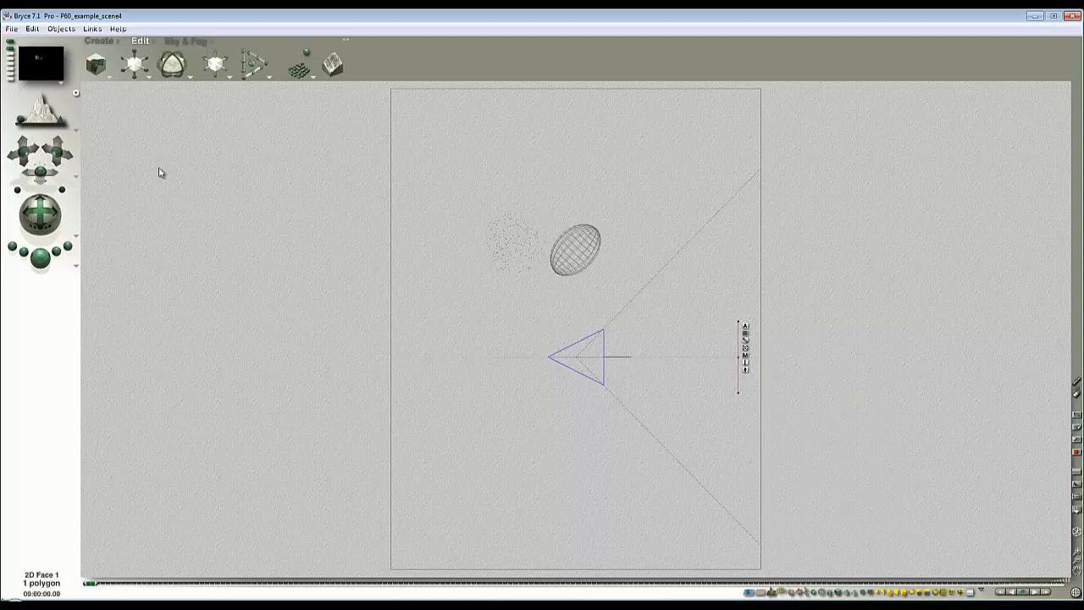
- Restore the stored camera view and enlarge the picture plane uniformly towards the edges of the frame
{"action": "left_click", "coordinate": [10, 49]}
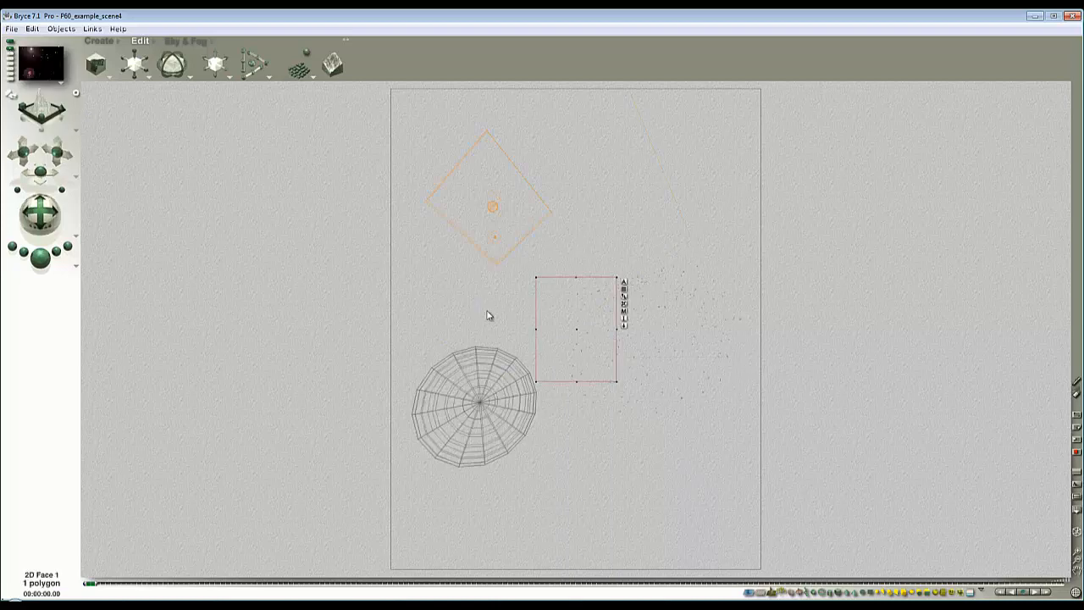
{"action": "left_click_drag", "start_coordinate": [136, 66], "coordinate": [203, 69]}
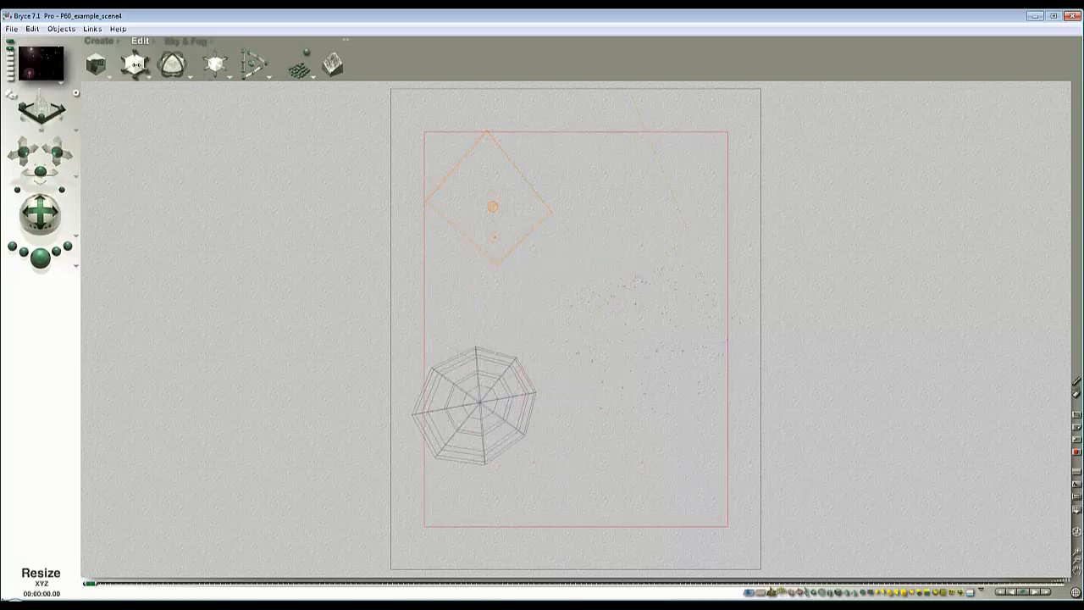
- Give the picture plane diffusion 0 and ambience 100, with Background3 driving only its ambient colour, and test-render the scene
{"action": "left_click", "coordinate": [757, 131]}
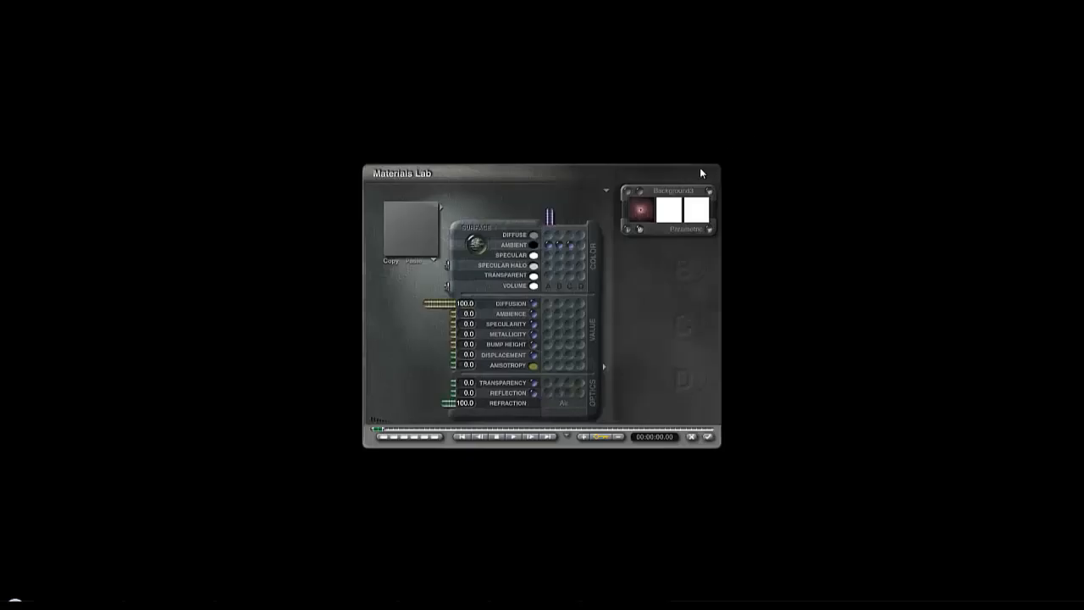
{"action": "left_click", "coordinate": [613, 192]}
{"action": "left_click", "coordinate": [635, 269]}
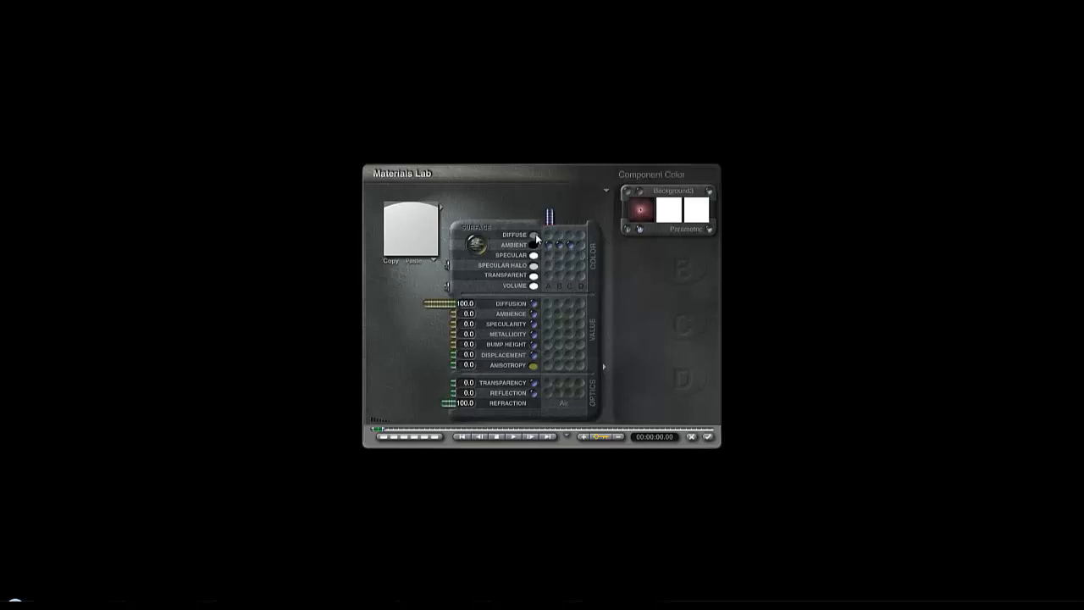
{"action": "left_click_drag", "start_coordinate": [439, 306], "coordinate": [460, 308]}
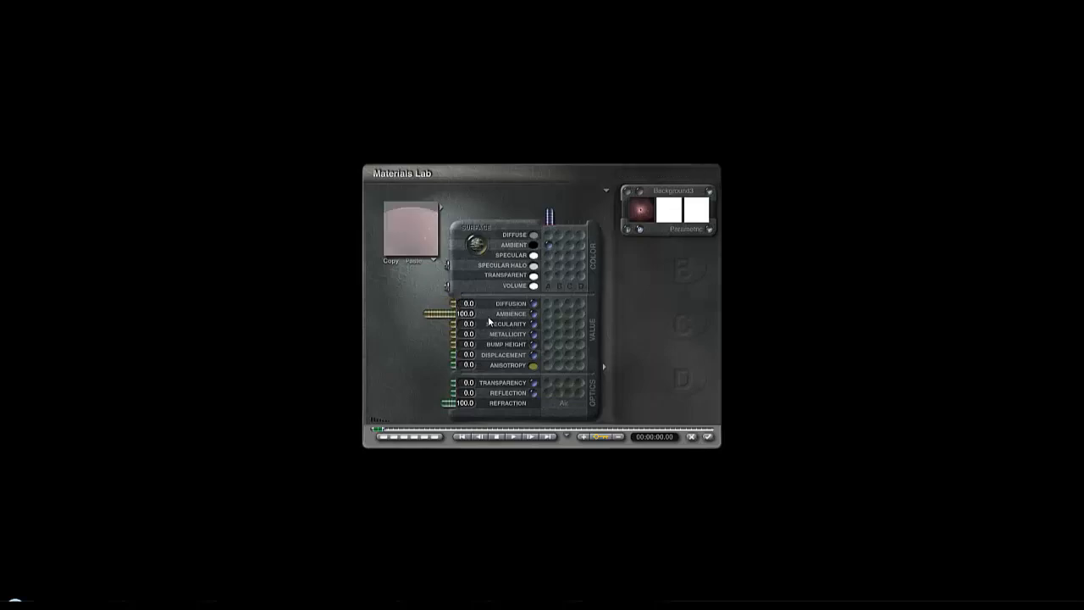
{"action": "left_click", "coordinate": [708, 437]}
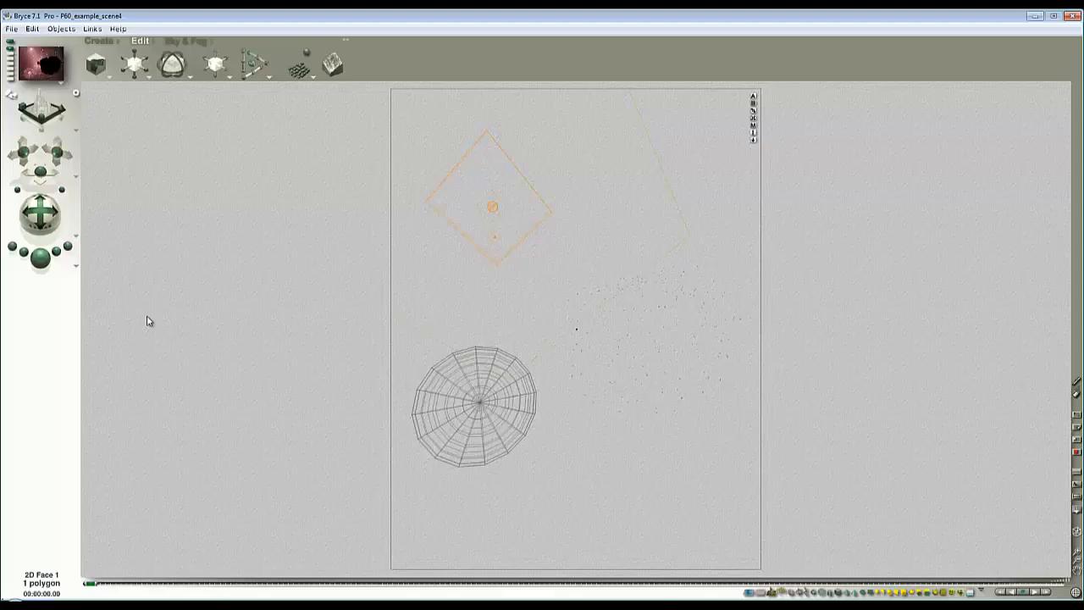
{"action": "left_click", "coordinate": [40, 258]}
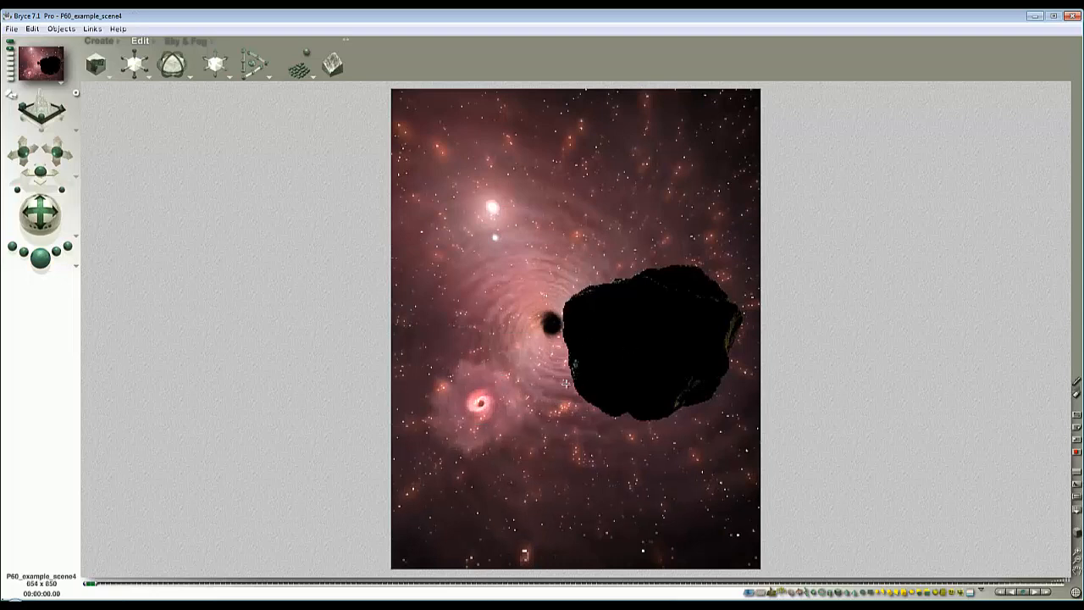
- Select the Black_hole_effect 1 object and move it up to the middle of the frame, beside the asteroid
{"action": "key", "text": "Escape"}
{"action": "left_click", "coordinate": [507, 420], "text": "ctrl"}
{"action": "left_click", "coordinate": [546, 428]}
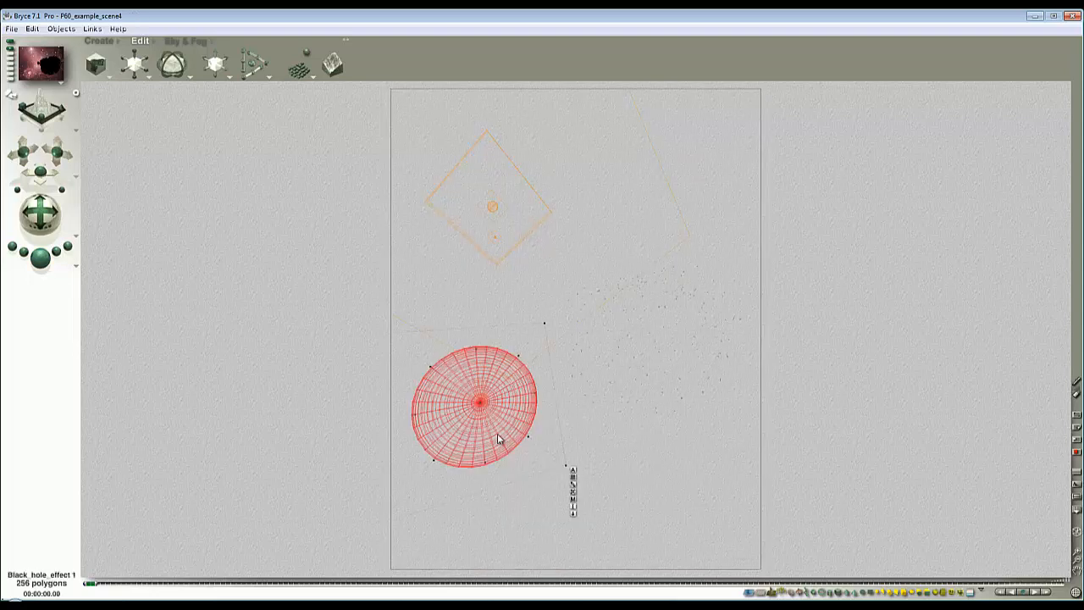
{"action": "left_click_drag", "start_coordinate": [496, 438], "coordinate": [632, 322]}
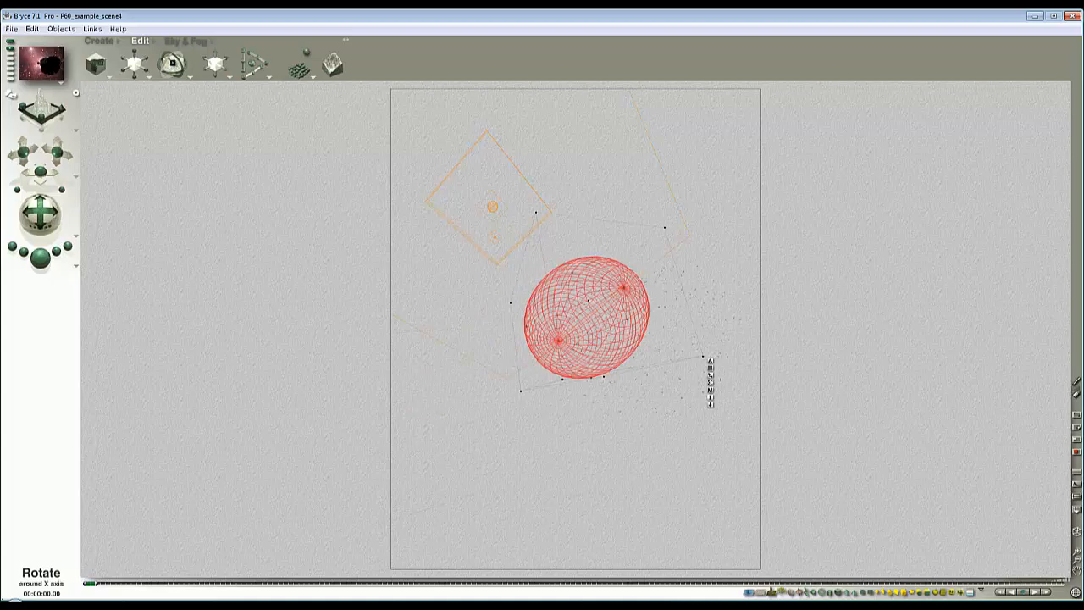
- Rotate the black hole effect until its pole faces the camera, and stretch it along its Y axis
{"action": "left_click_drag", "start_coordinate": [172, 66], "coordinate": [227, 108]}
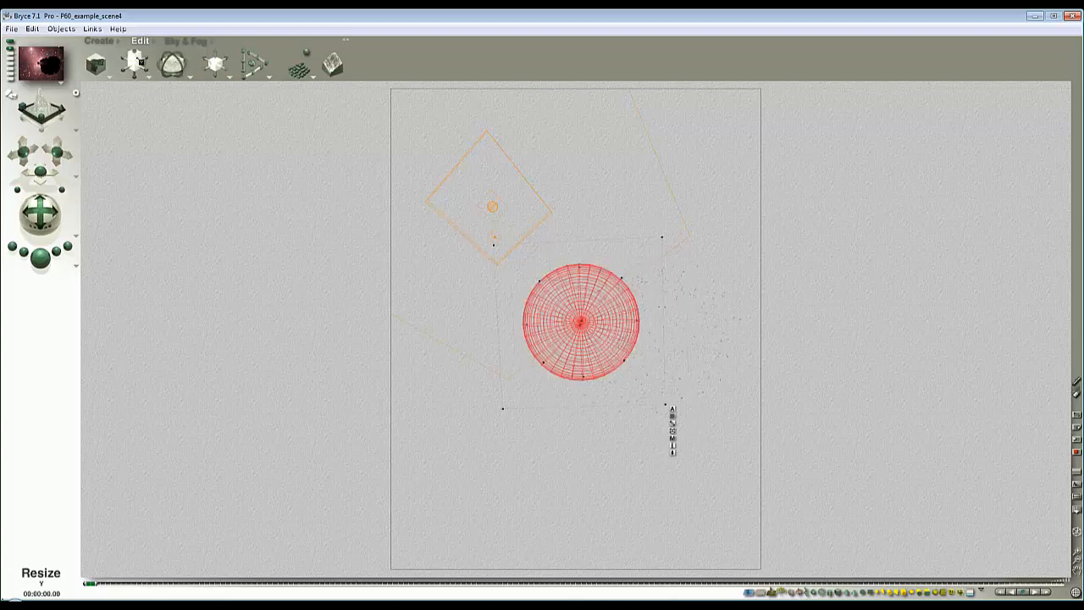
{"action": "left_click_drag", "start_coordinate": [134, 63], "coordinate": [140, 68]}
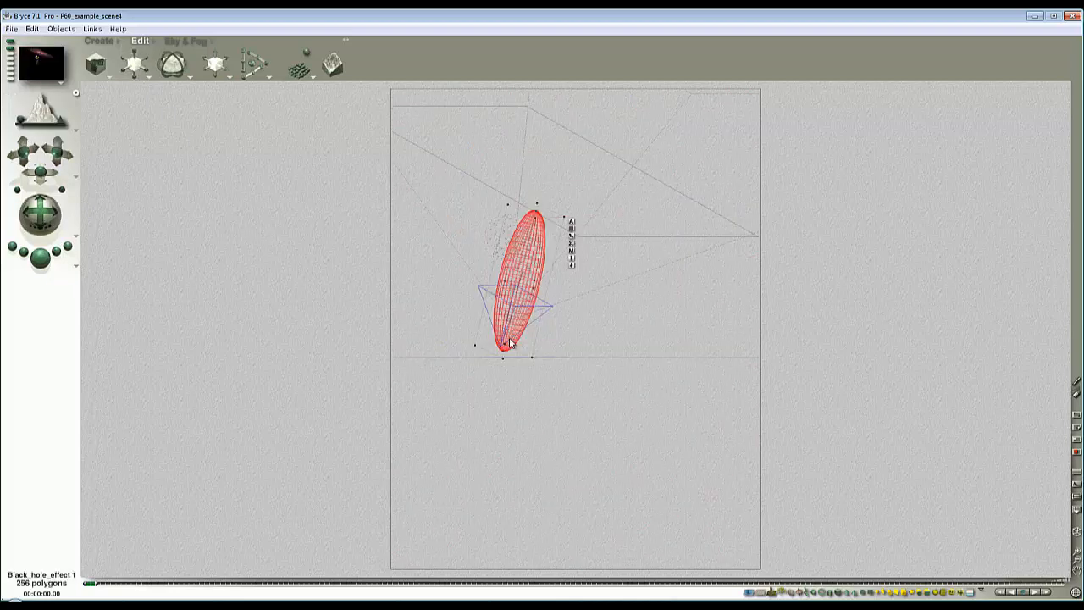
{"action": "key", "text": "1"}
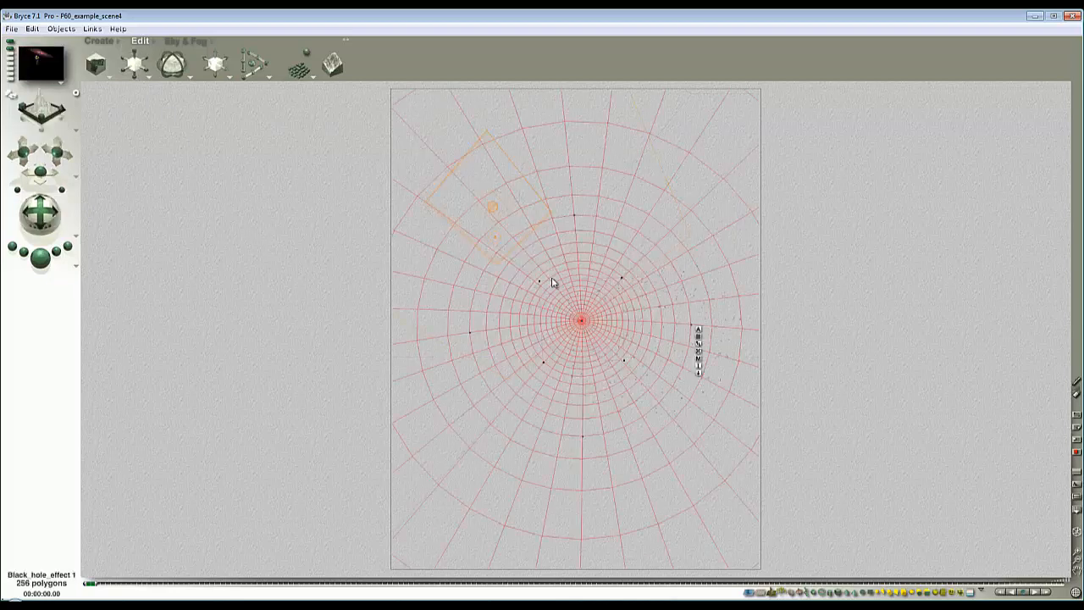
- Select the 2D Face 1 picture plane and test-render the scene to check the stretched black hole effect
{"action": "left_click", "coordinate": [591, 387]}
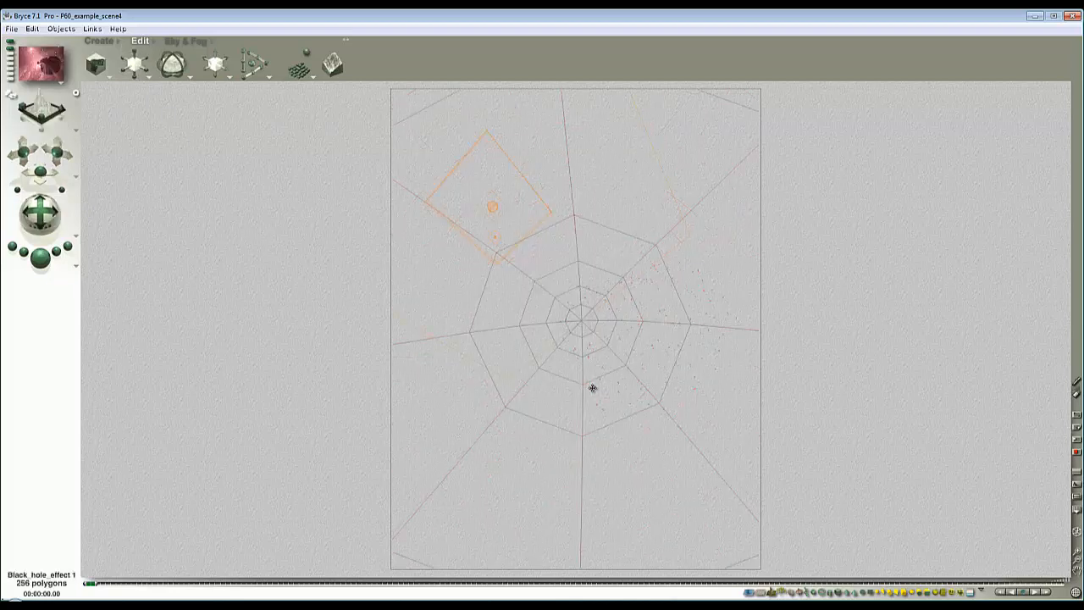
{"action": "left_click", "coordinate": [518, 395], "text": "ctrl"}
{"action": "left_click", "coordinate": [538, 401]}
{"action": "left_click", "coordinate": [495, 415]}
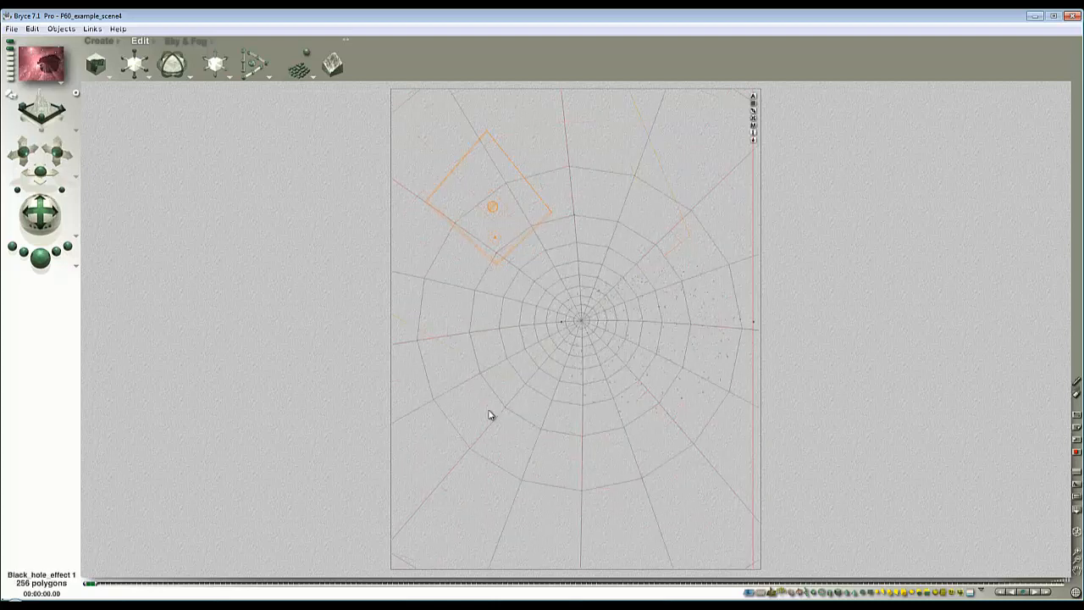
{"action": "left_click", "coordinate": [41, 258]}
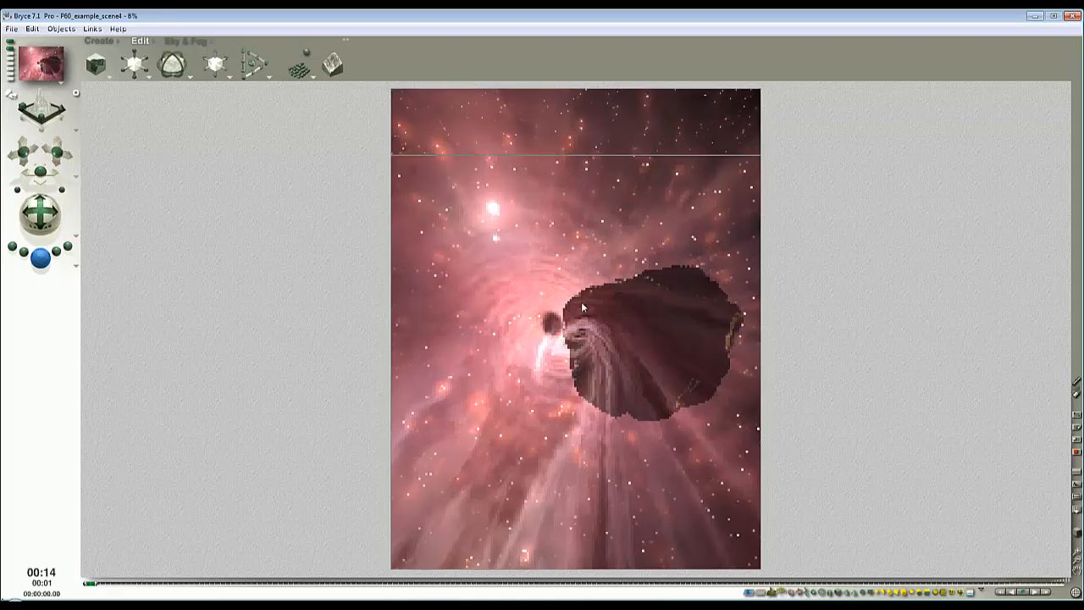
{"action": "left_click", "coordinate": [603, 351]}
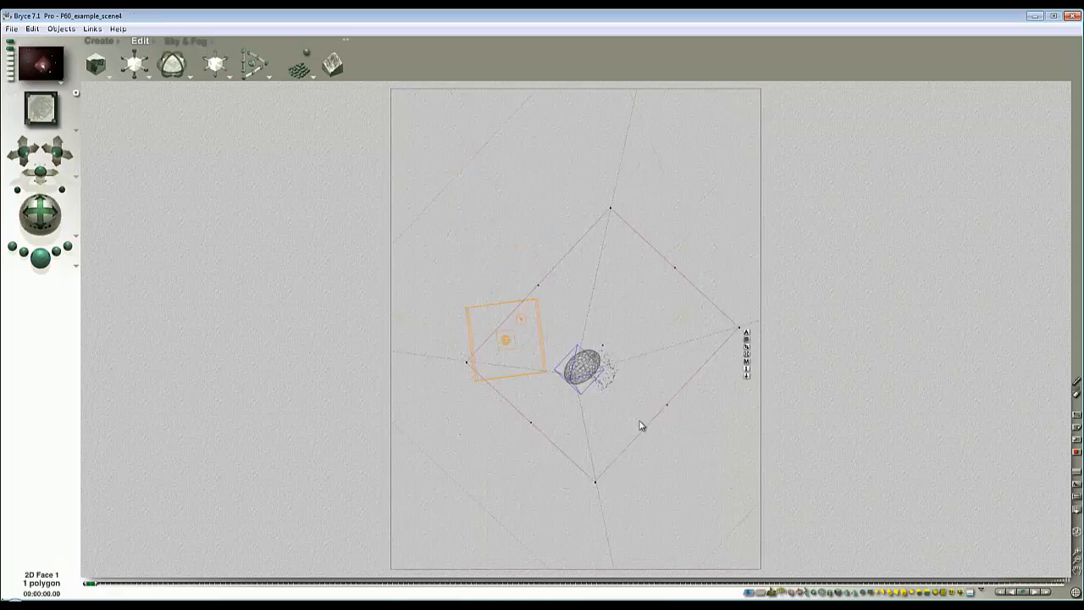
- Enlarge the black hole effect uniformly in the front view, adjust its Y position, and render the camera view
{"action": "key", "text": "1"}
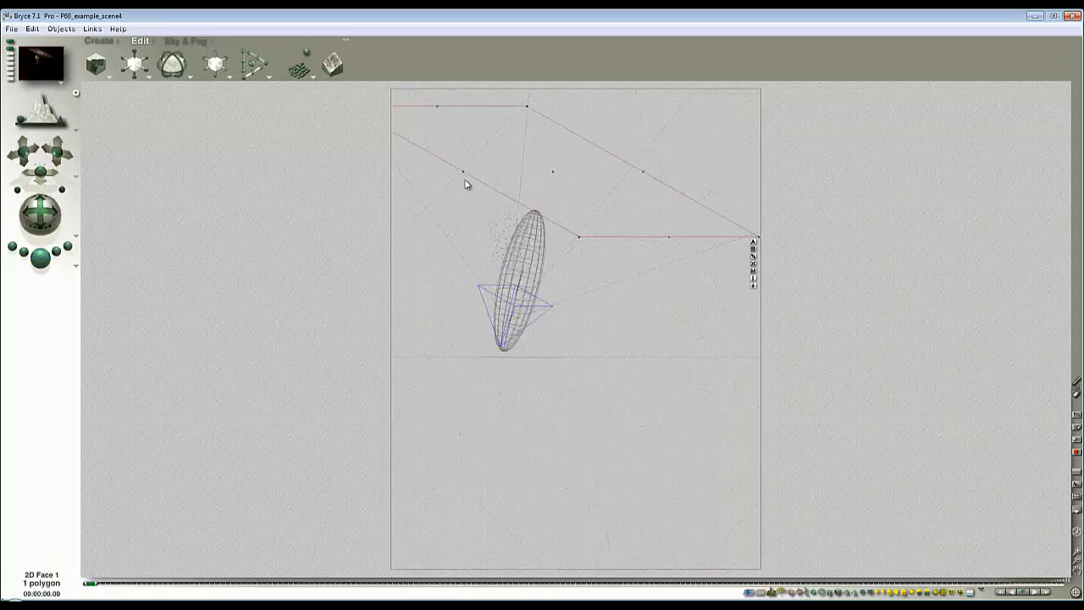
{"action": "left_click", "coordinate": [527, 254], "text": "ctrl"}
{"action": "left_click", "coordinate": [542, 271]}
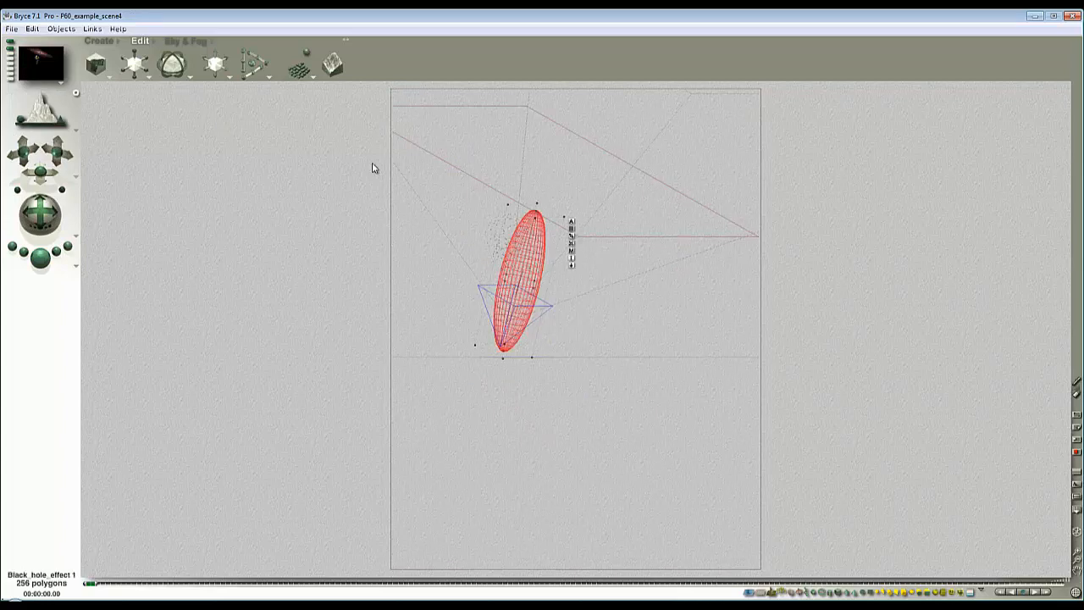
{"action": "left_click_drag", "start_coordinate": [504, 349], "coordinate": [478, 495]}
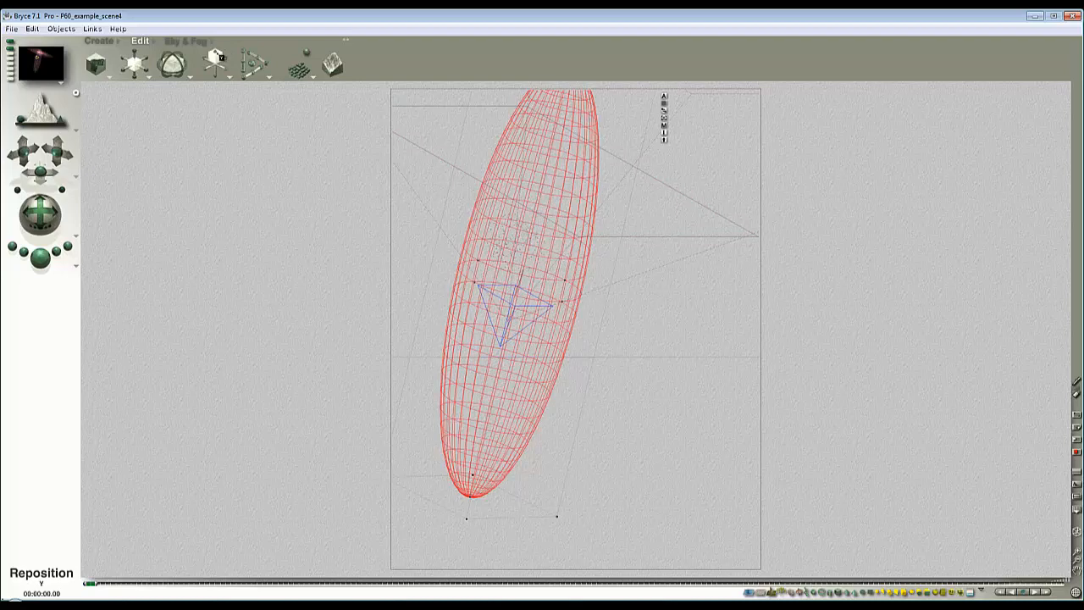
{"action": "left_click_drag", "start_coordinate": [219, 55], "coordinate": [251, 56]}
{"action": "key", "text": "Escape"}
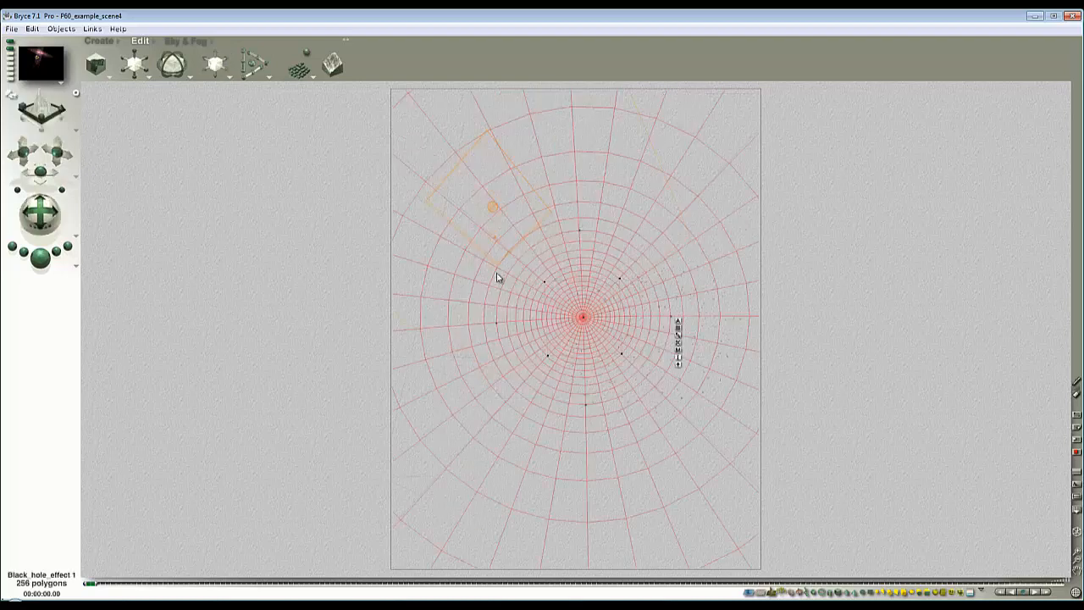
{"action": "left_click", "coordinate": [42, 258]}
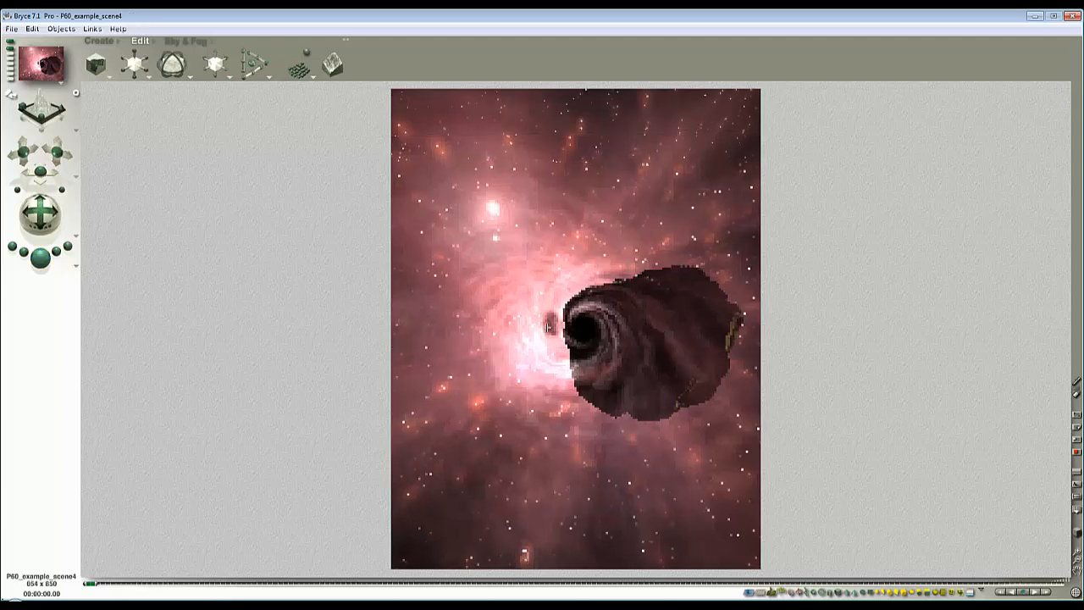
- Shift the black hole effect along X towards the backdrop's dark centre, enlarge it uniformly, and render again
{"action": "left_click", "coordinate": [614, 366]}
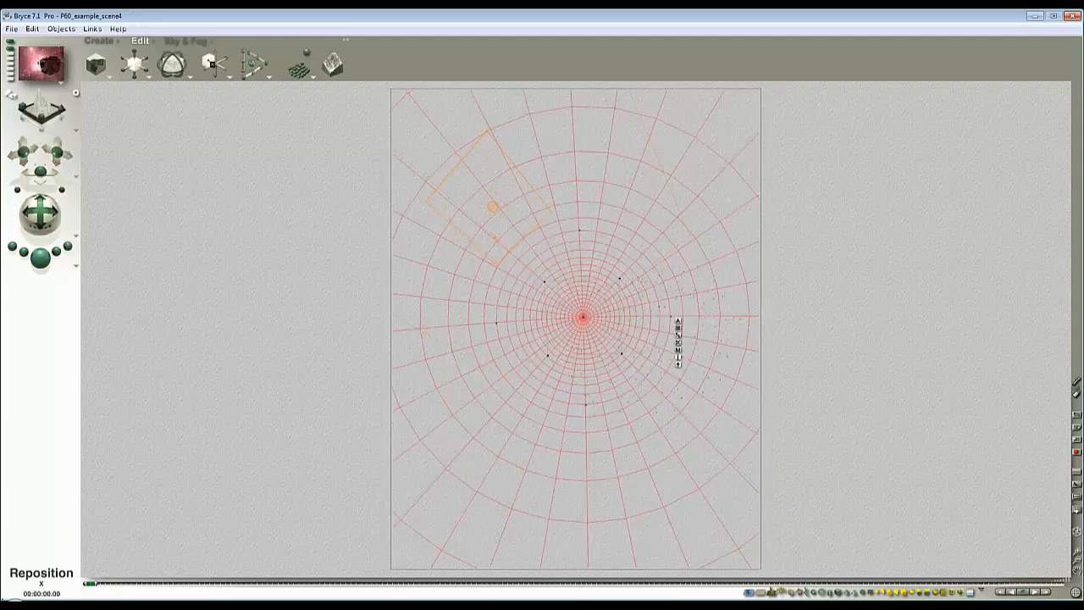
{"action": "mouse_move", "coordinate": [210, 63]}
{"action": "left_mouse_down"}
{"action": "mouse_move", "coordinate": [176, 74]}
{"action": "mouse_move", "coordinate": [178, 62]}
{"action": "left_mouse_up"}
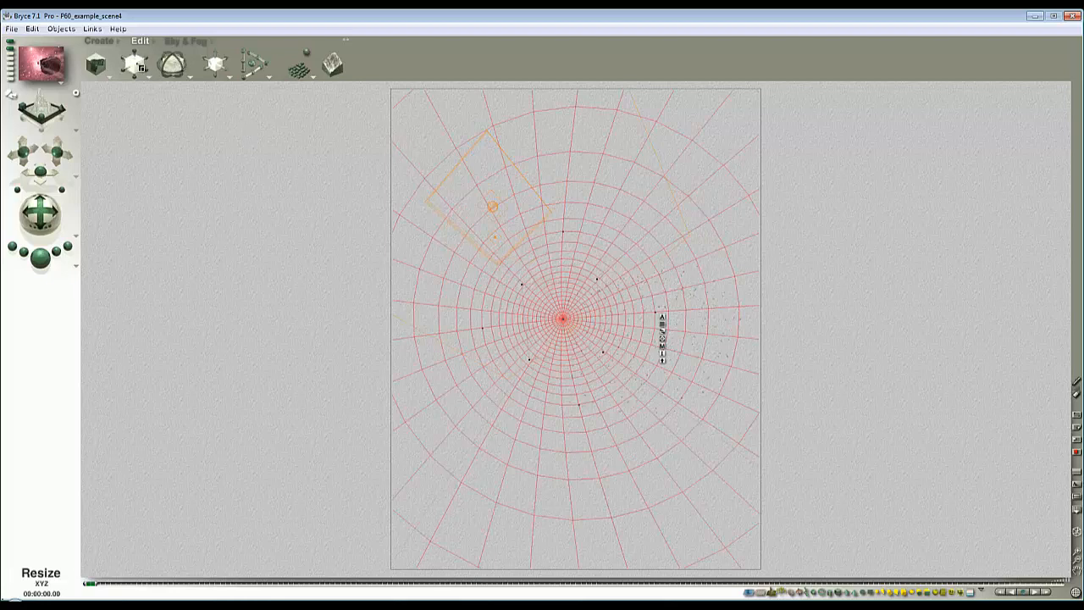
{"action": "left_click_drag", "start_coordinate": [136, 64], "coordinate": [156, 64]}
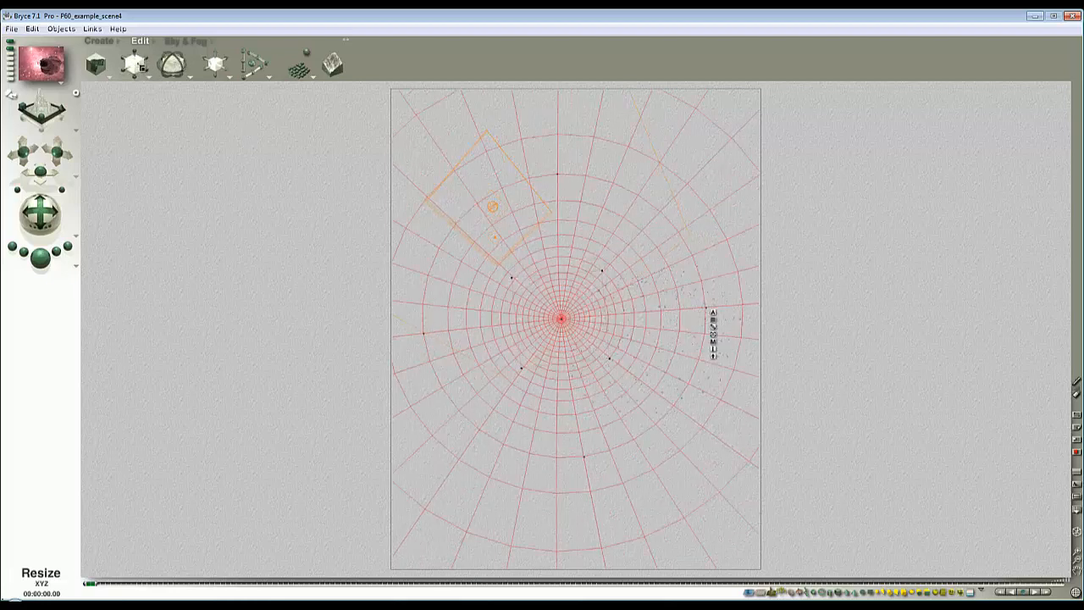
{"action": "left_click", "coordinate": [39, 257]}
{"action": "key", "text": "Escape"}
{"action": "key", "text": "Escape"}
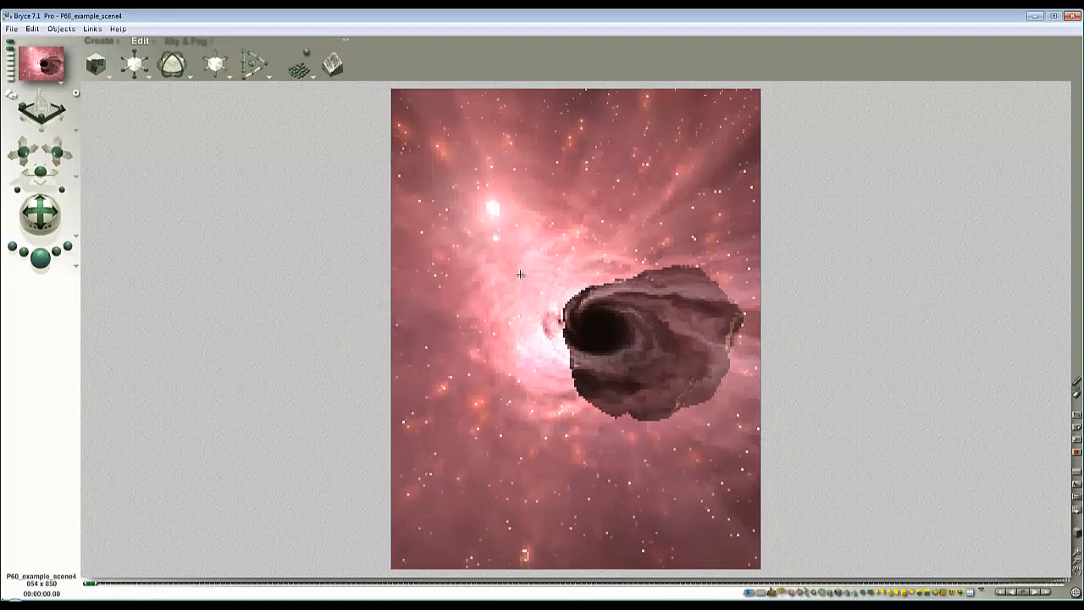
- Fine-tune the black hole effect's position over the centre of the backdrop swirl, with a test render between moves
{"action": "left_click_drag", "start_coordinate": [224, 67], "coordinate": [213, 68]}
{"action": "left_click", "coordinate": [68, 275]}
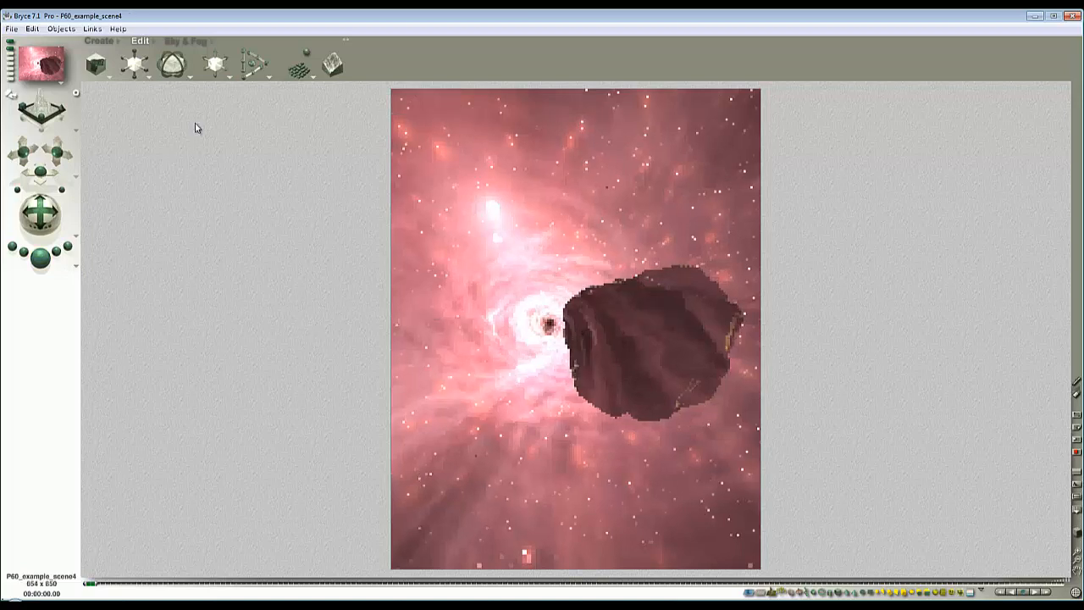
{"action": "left_click", "coordinate": [217, 66]}
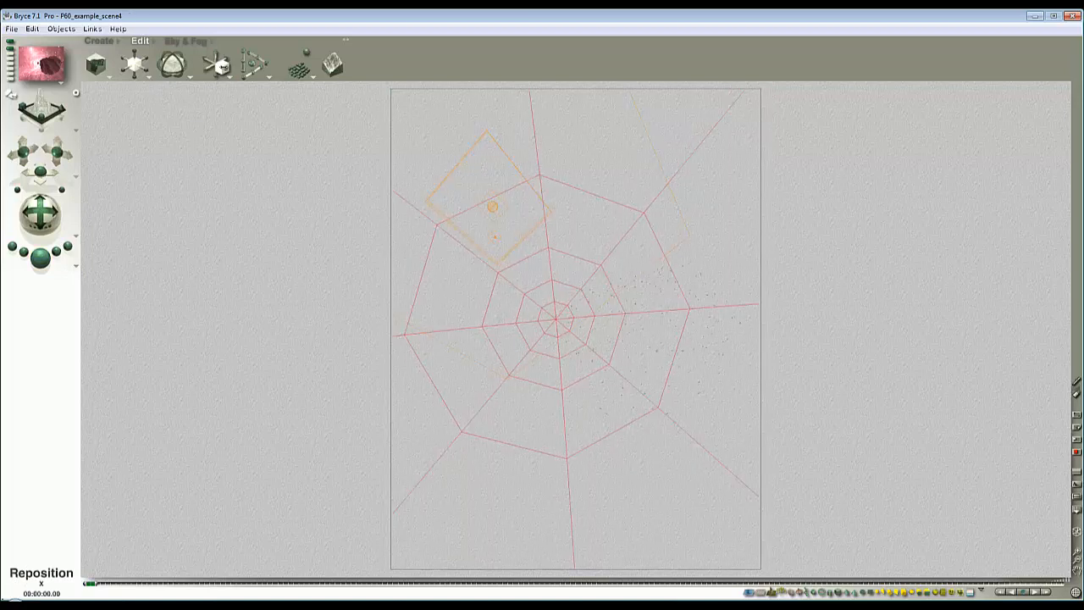
- Select Asteroid1, shrink it uniformly, and move it closer to the black hole, checking its place in the other views
{"action": "left_click", "coordinate": [613, 347], "text": "ctrl"}
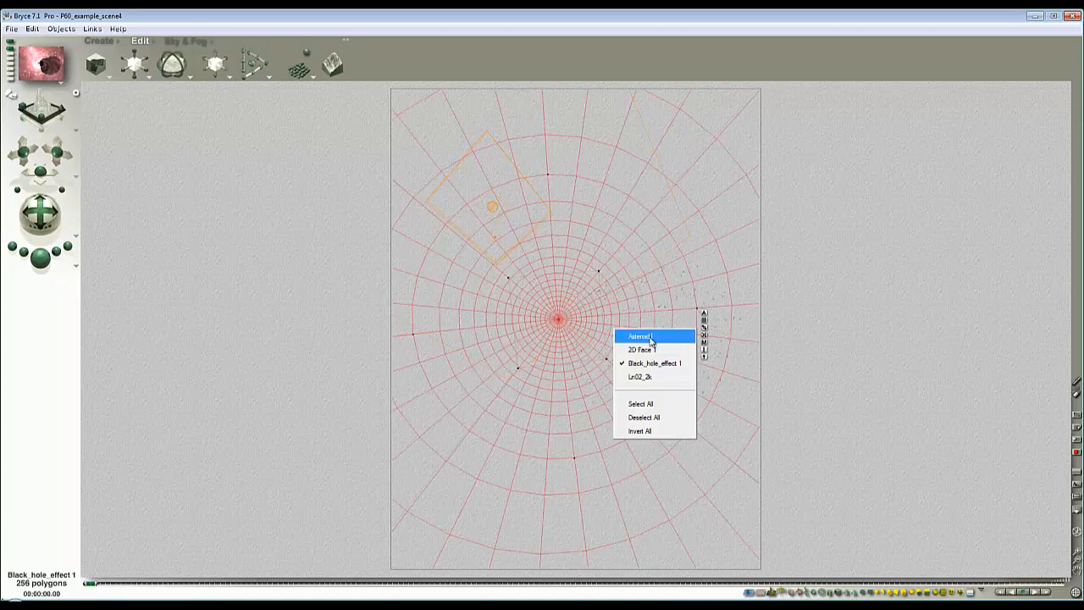
{"action": "left_click", "coordinate": [650, 338]}
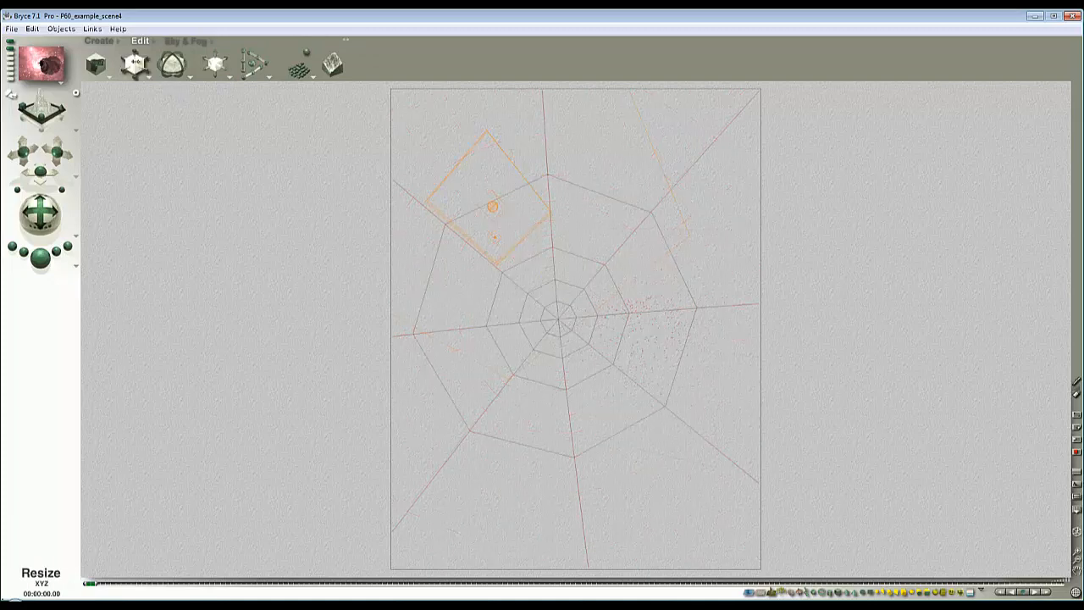
{"action": "left_click_drag", "start_coordinate": [669, 356], "coordinate": [594, 348]}
{"action": "key", "text": "2"}
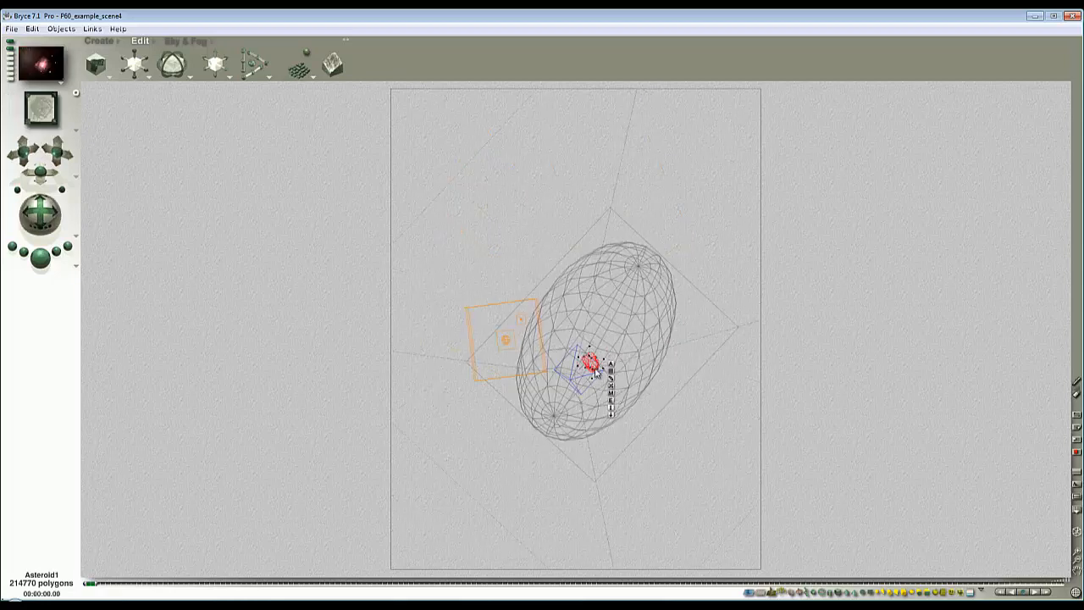
{"action": "key", "text": "1"}
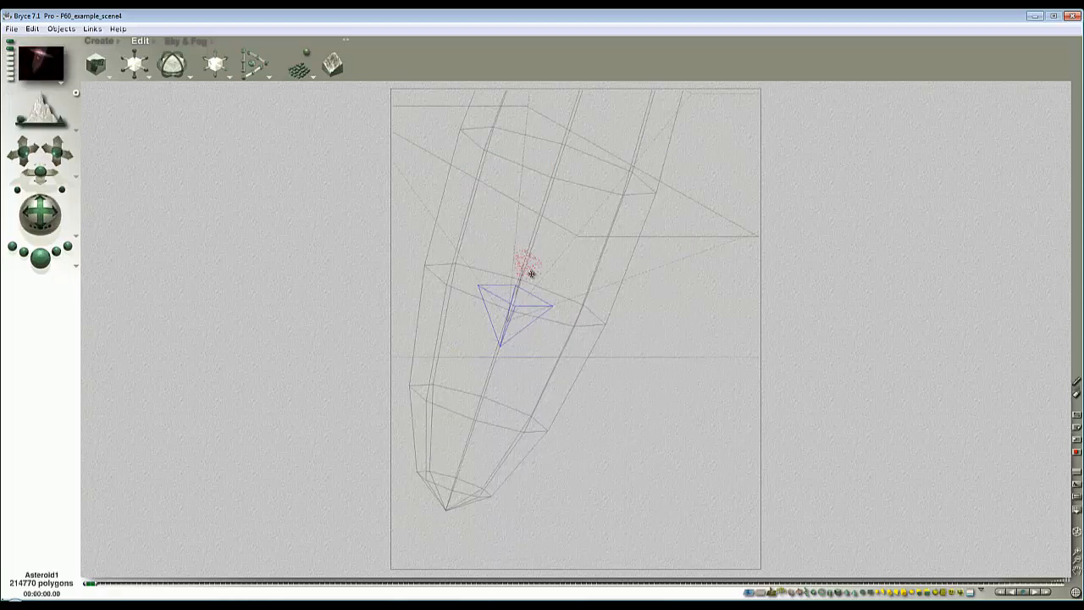
{"action": "key", "text": "2"}
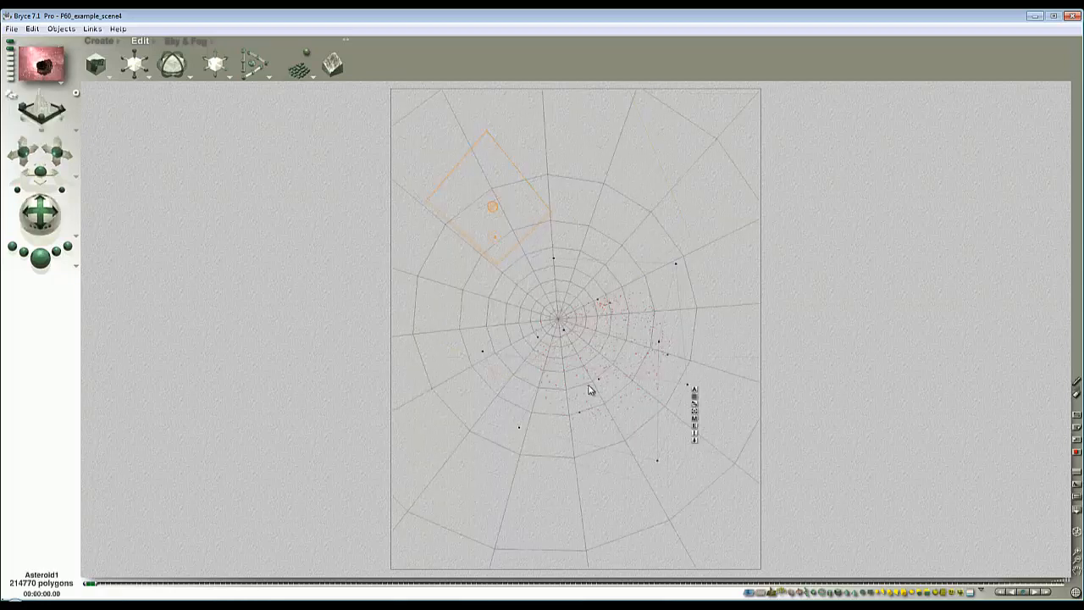
- Move the asteroid up and to the right so it clears the black hole's centre, and render the result
{"action": "left_click", "coordinate": [40, 257]}
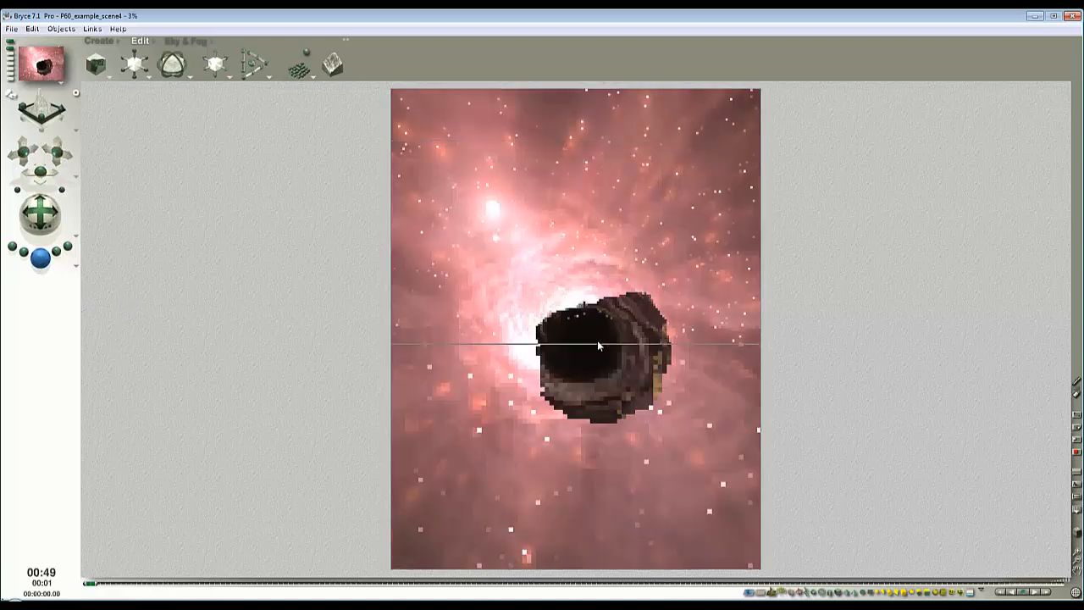
{"action": "left_click", "coordinate": [614, 400]}
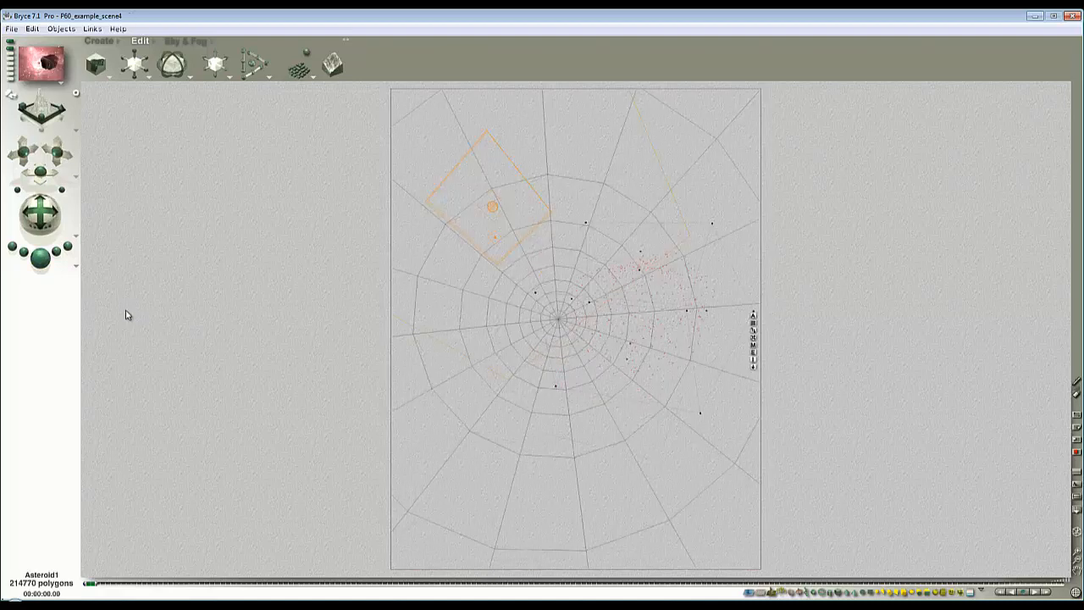
{"action": "left_click", "coordinate": [40, 259]}
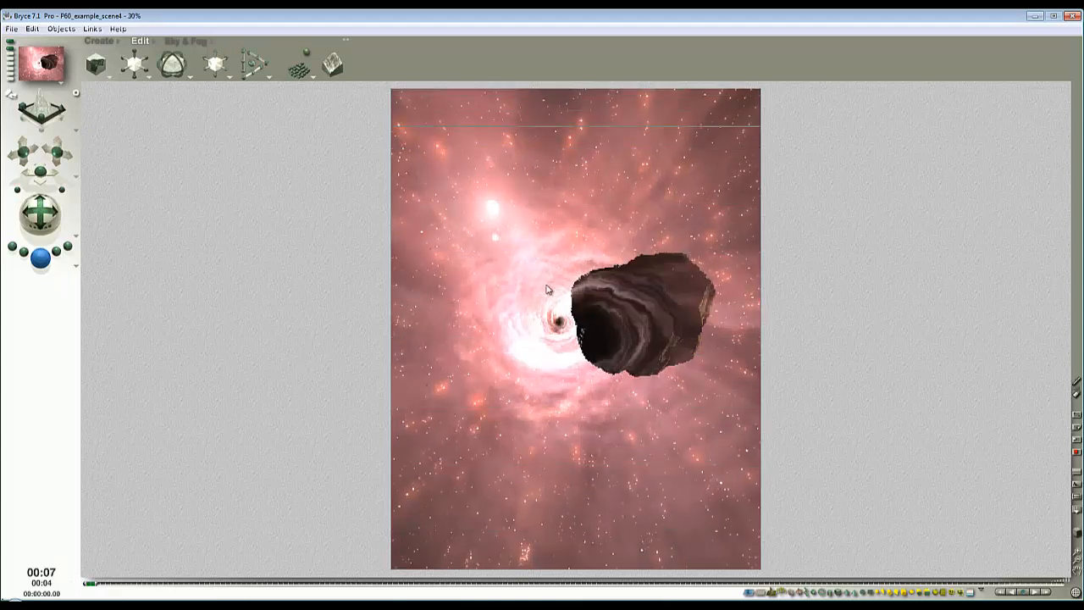
{"action": "left_click", "coordinate": [576, 288]}
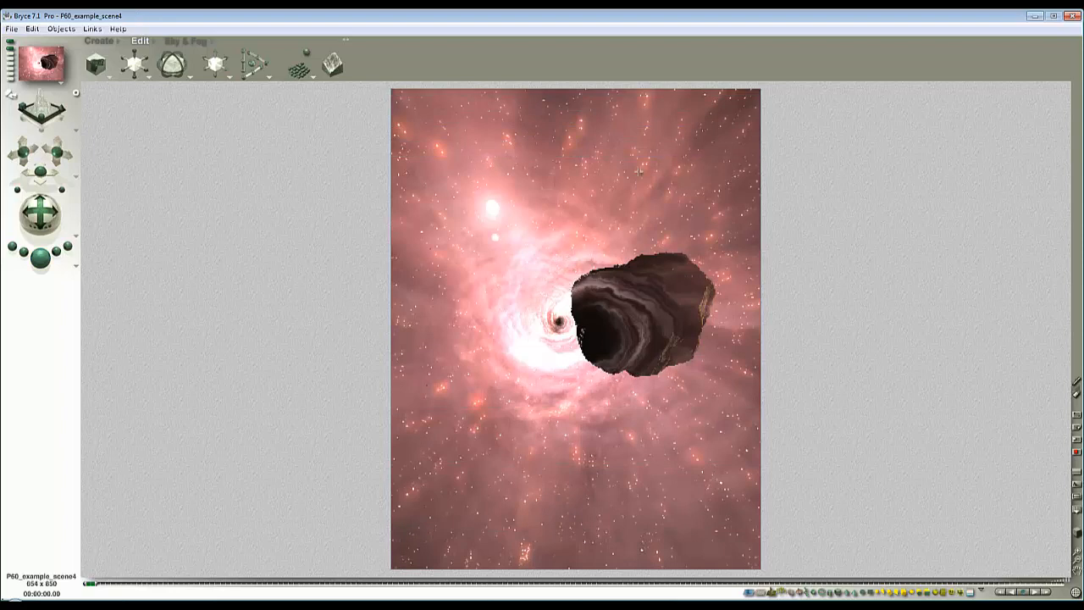
{"action": "left_click", "coordinate": [533, 310]}
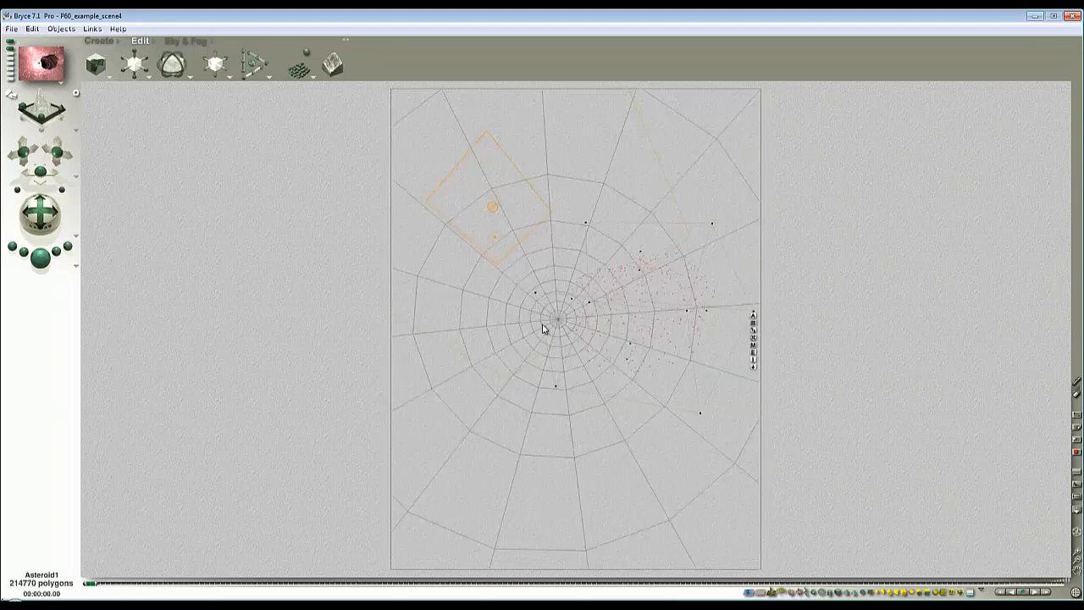
- Select Black_hole_effect 1 and rotate it around its Z axis in two adjustments, rendering the scene after each one
{"action": "right_click", "coordinate": [506, 329]}
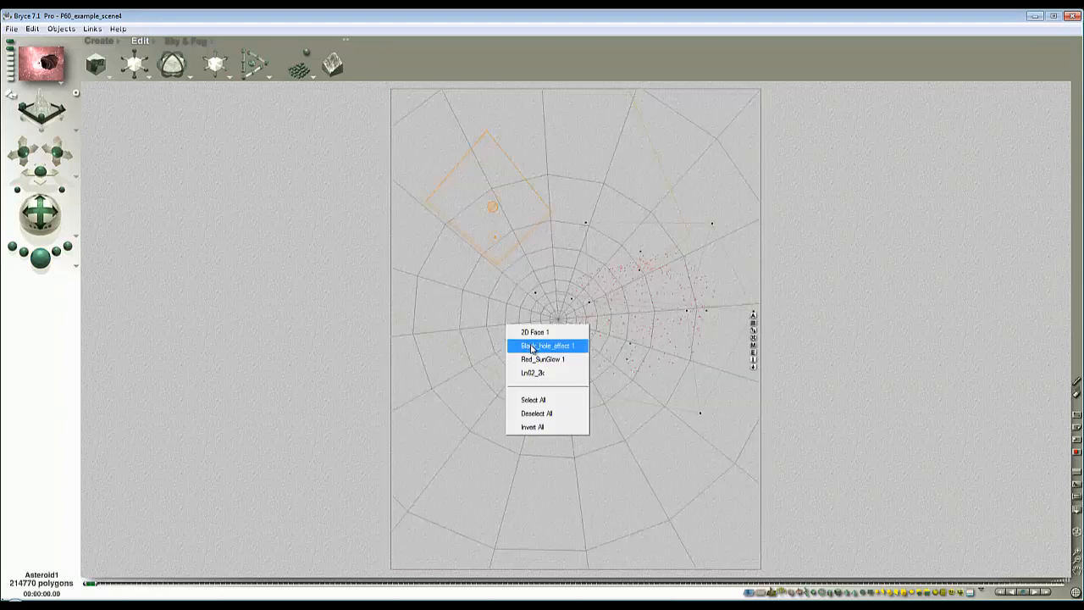
{"action": "left_click", "coordinate": [531, 346]}
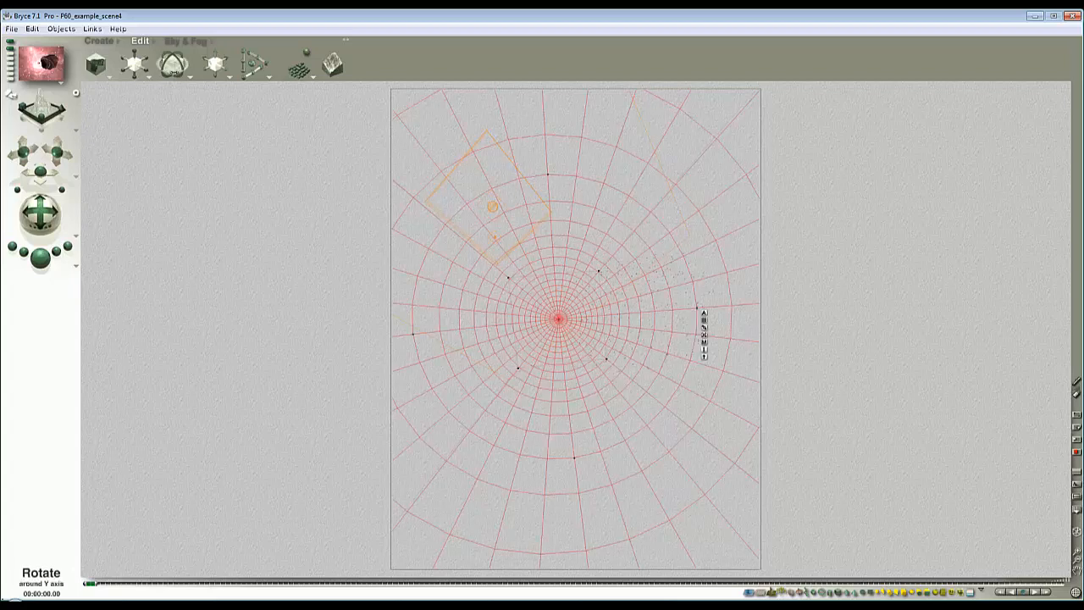
{"action": "left_click_drag", "start_coordinate": [182, 67], "coordinate": [129, 159]}
{"action": "key", "text": "ctrl+z"}
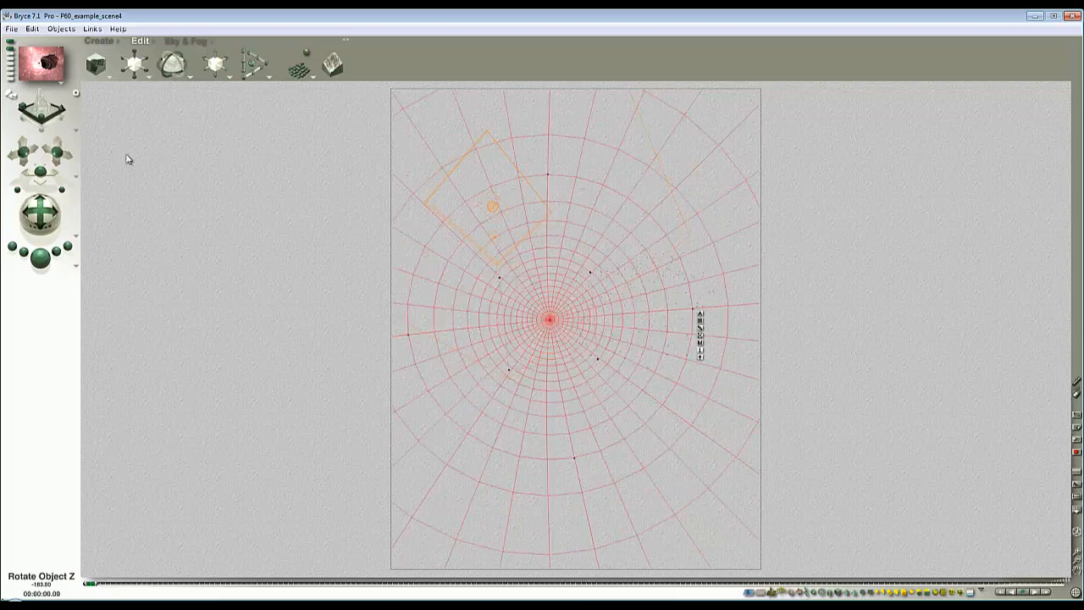
{"action": "left_click", "coordinate": [40, 257]}
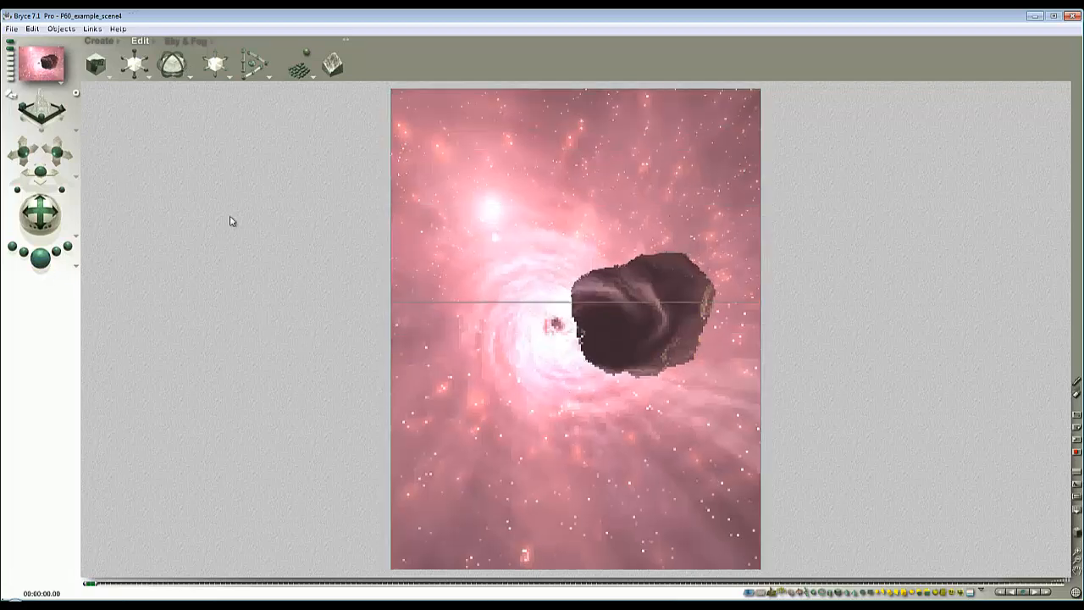
{"action": "left_click_drag", "start_coordinate": [169, 71], "coordinate": [183, 67]}
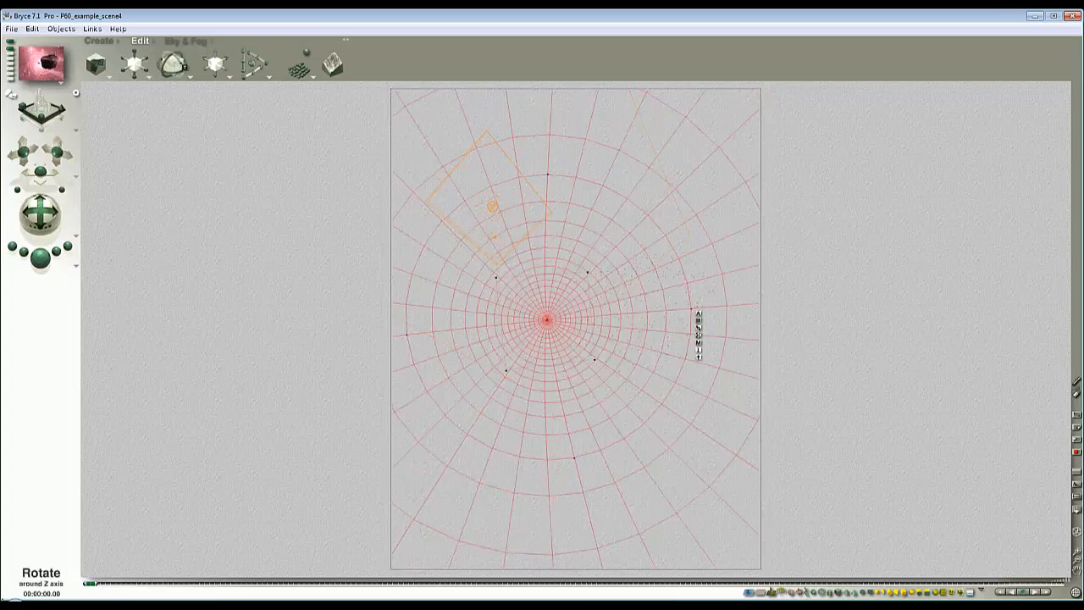
{"action": "left_click", "coordinate": [39, 260]}
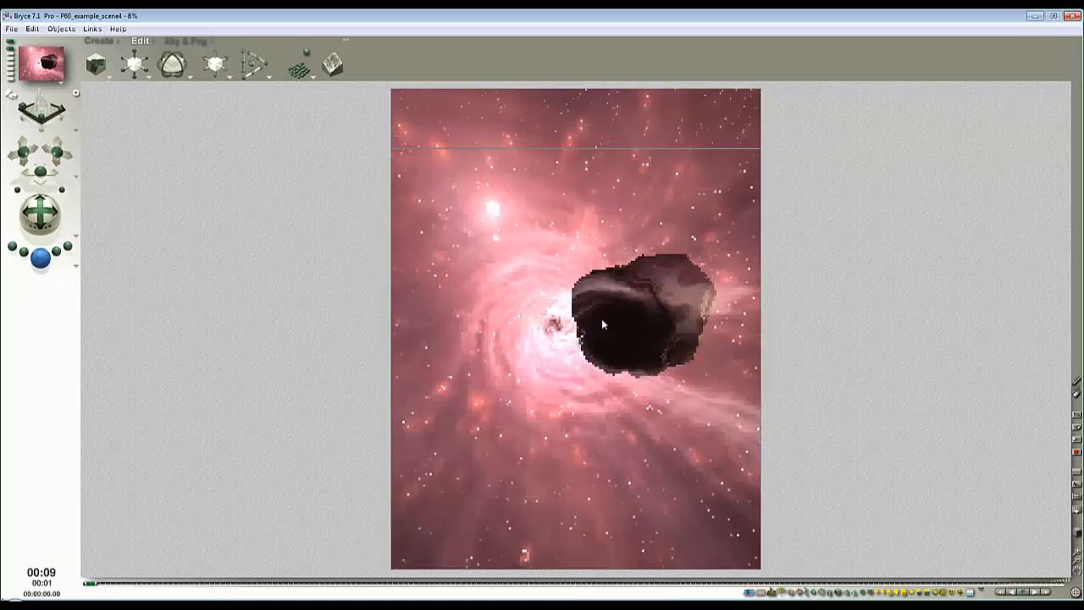